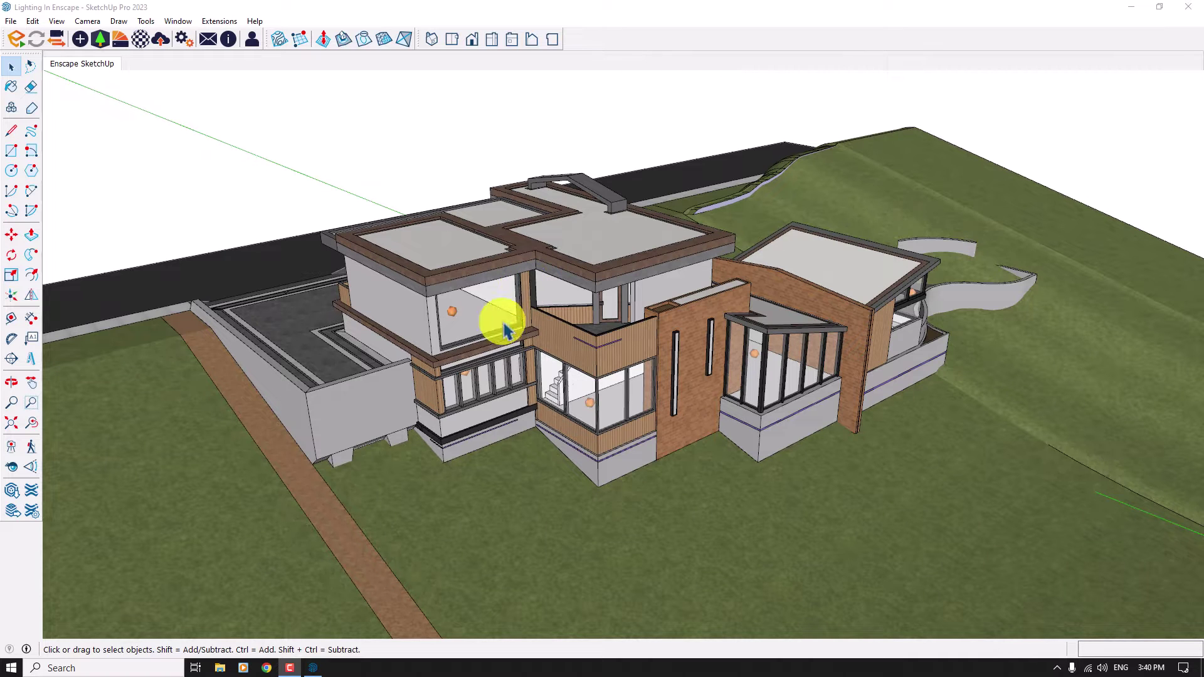
Examine the house exterior and the sphere lights placed inside its rooms.
left_click(296, 669)
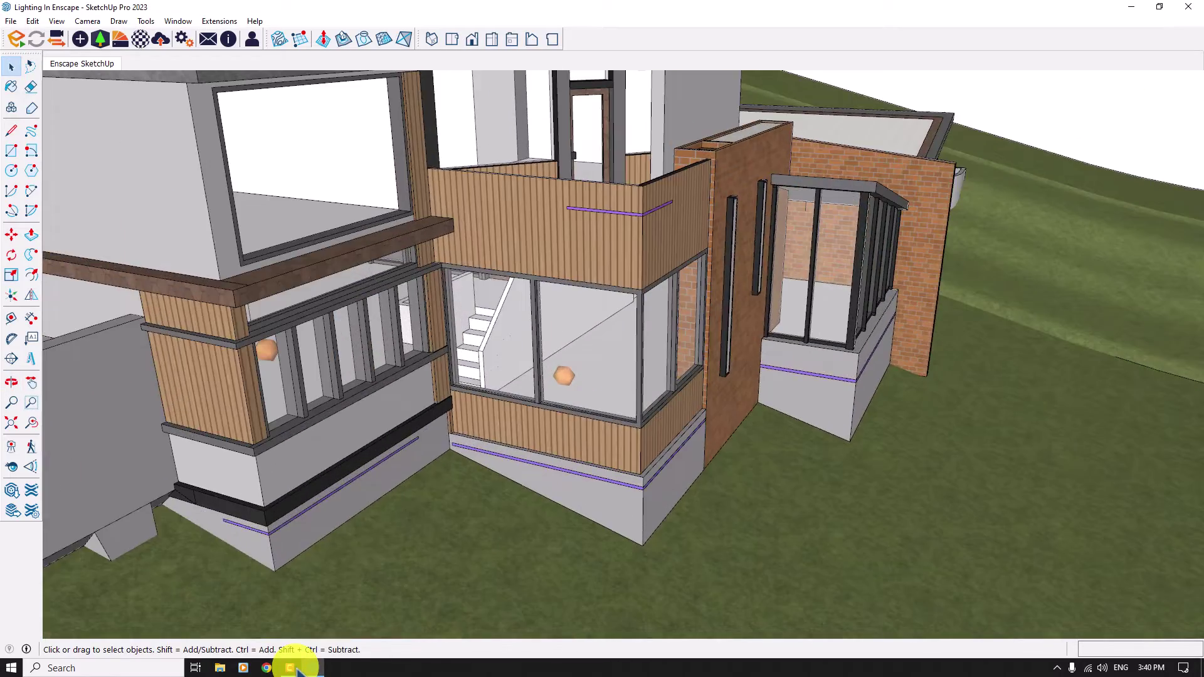
middle_click_drag(302, 639, 568, 462)
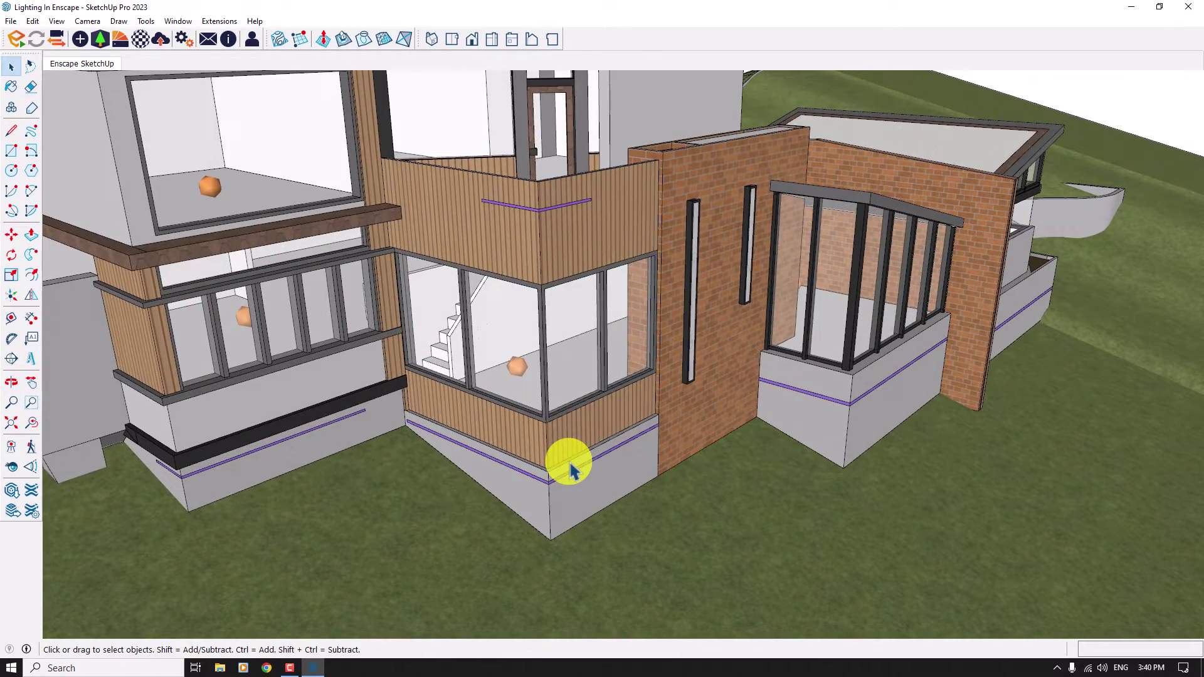
scroll(552, 389, "down", 5)
scroll(531, 317, "up", 6)
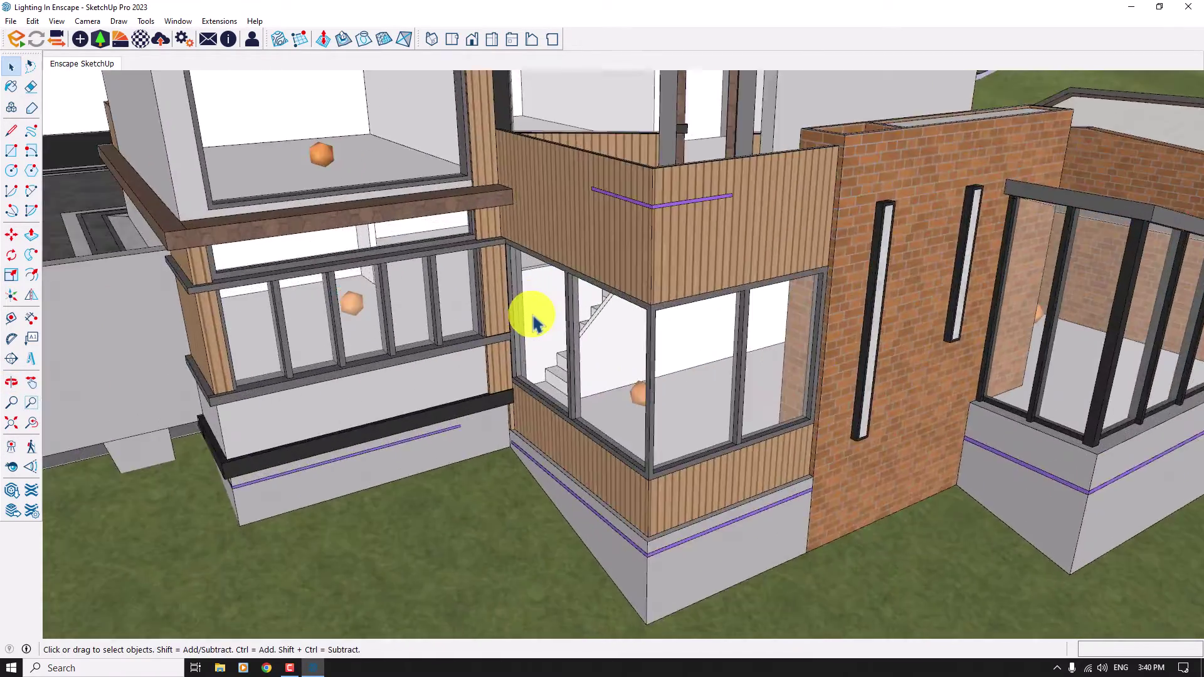
scroll(532, 320, "down", 5)
middle_click_drag(530, 317, 544, 303)
scroll(596, 261, "up", 4)
middle_click_drag(597, 259, 605, 246)
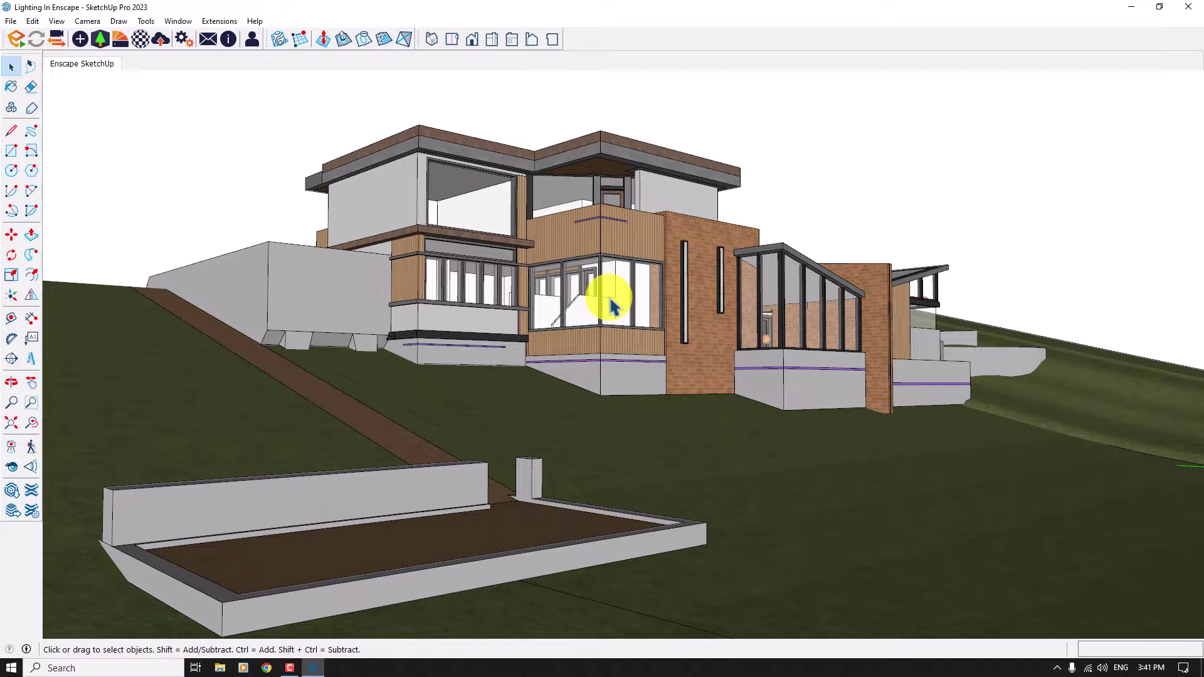
scroll(612, 306, "up", 10)
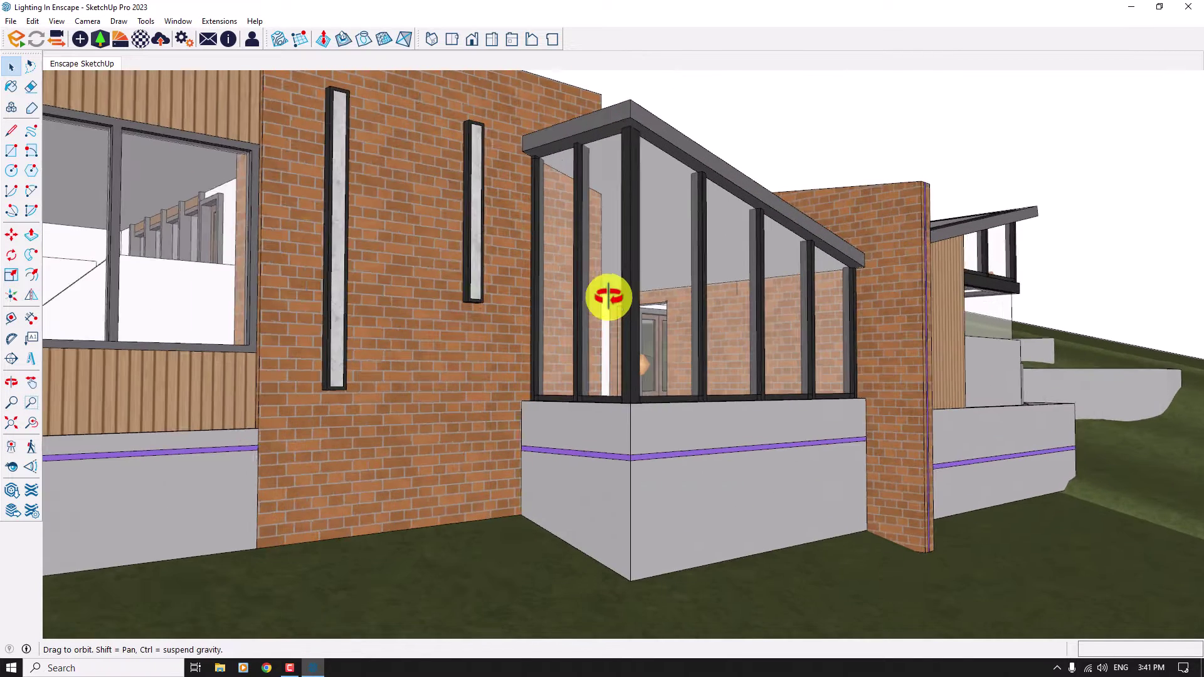
scroll(611, 306, "down", 4)
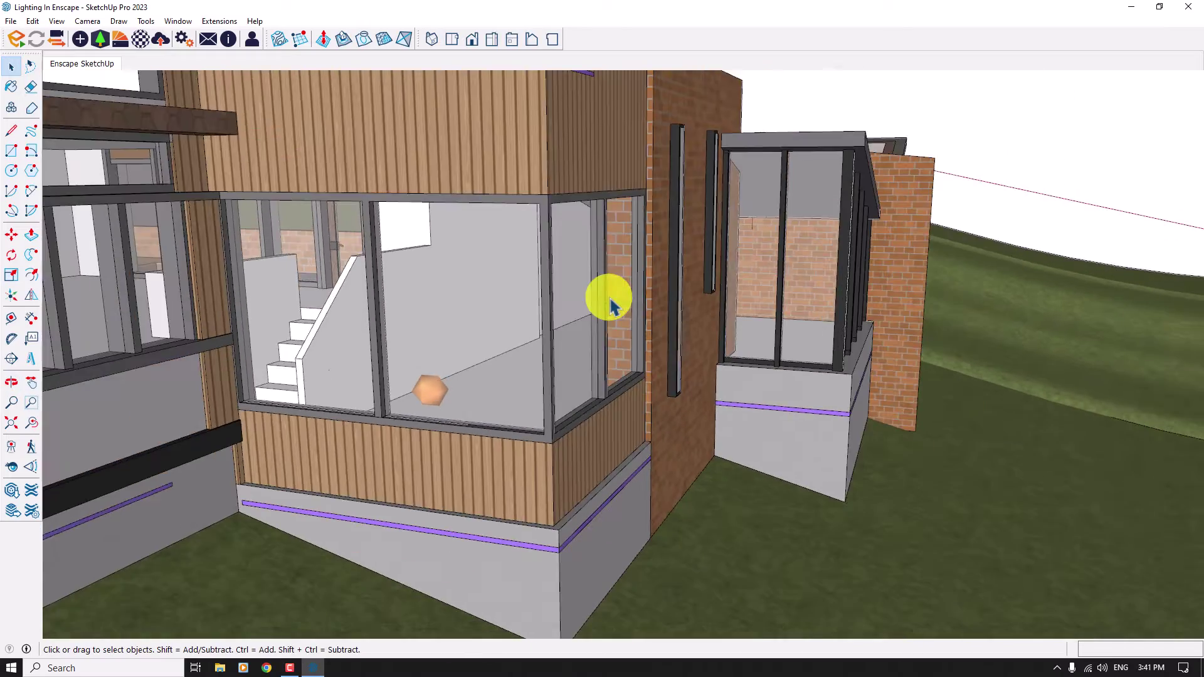
scroll(610, 300, "up", 6)
middle_click_drag(611, 300, 549, 271)
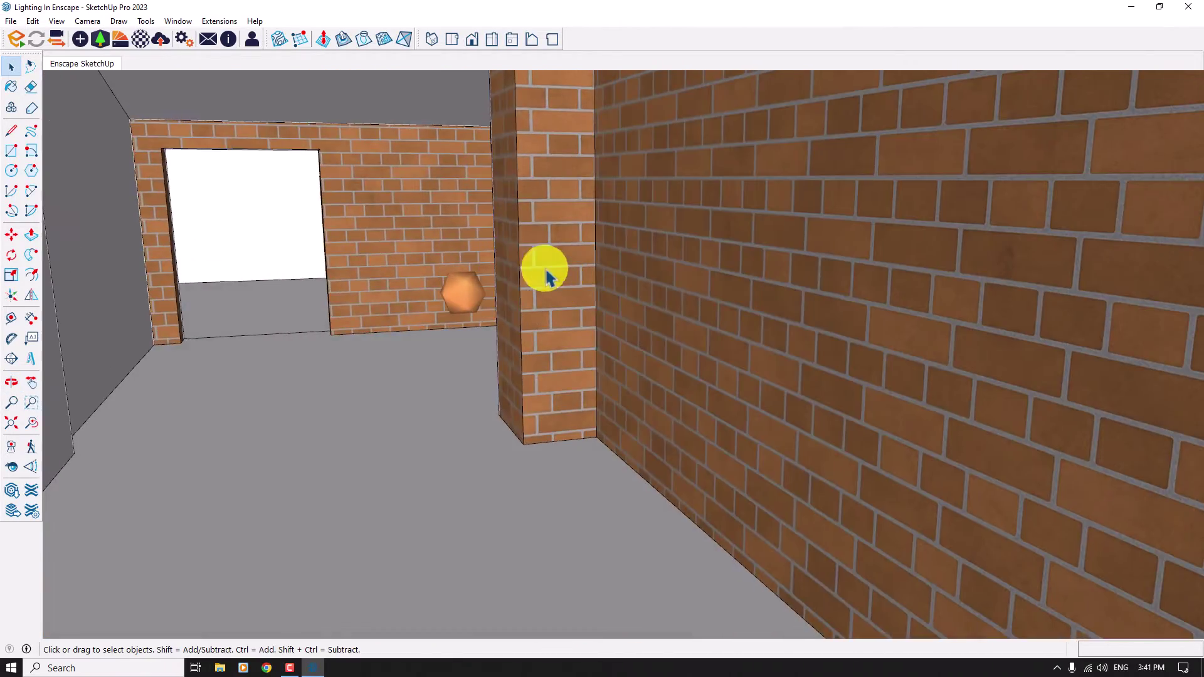
Select the sphere light in the brick-walled room and move it slightly along the wall.
scroll(541, 268, "up", 4)
left_click(541, 271)
scroll(134, 242, "down", 4)
left_click(11, 234)
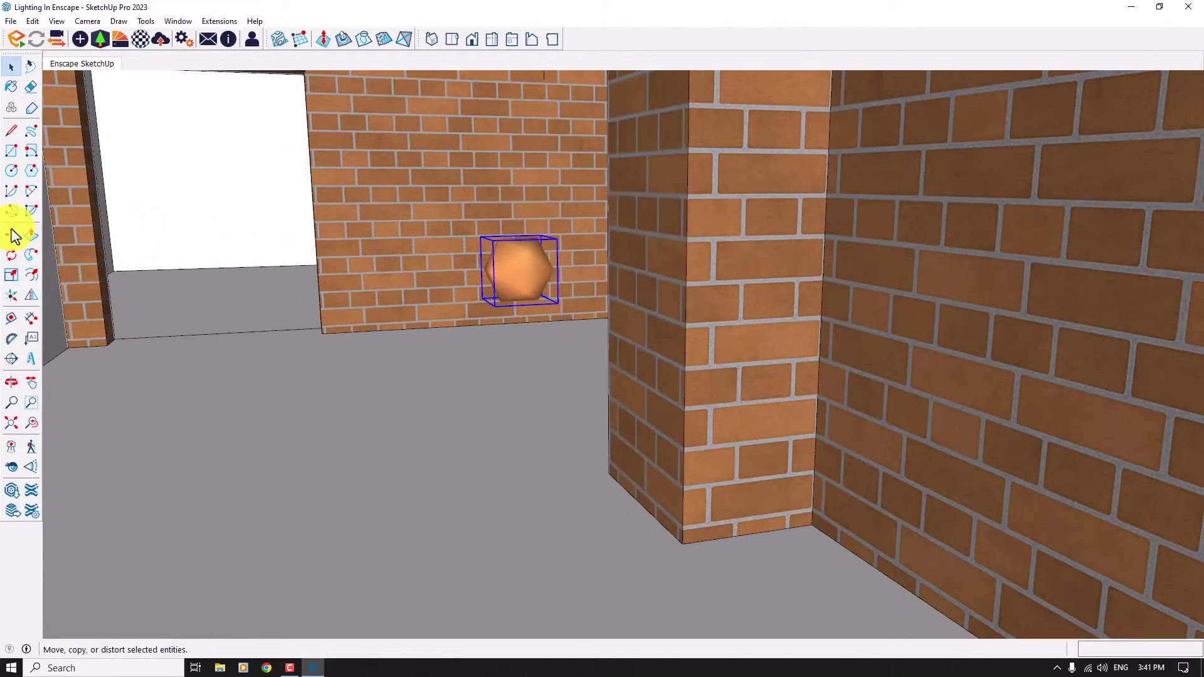
left_click(514, 372)
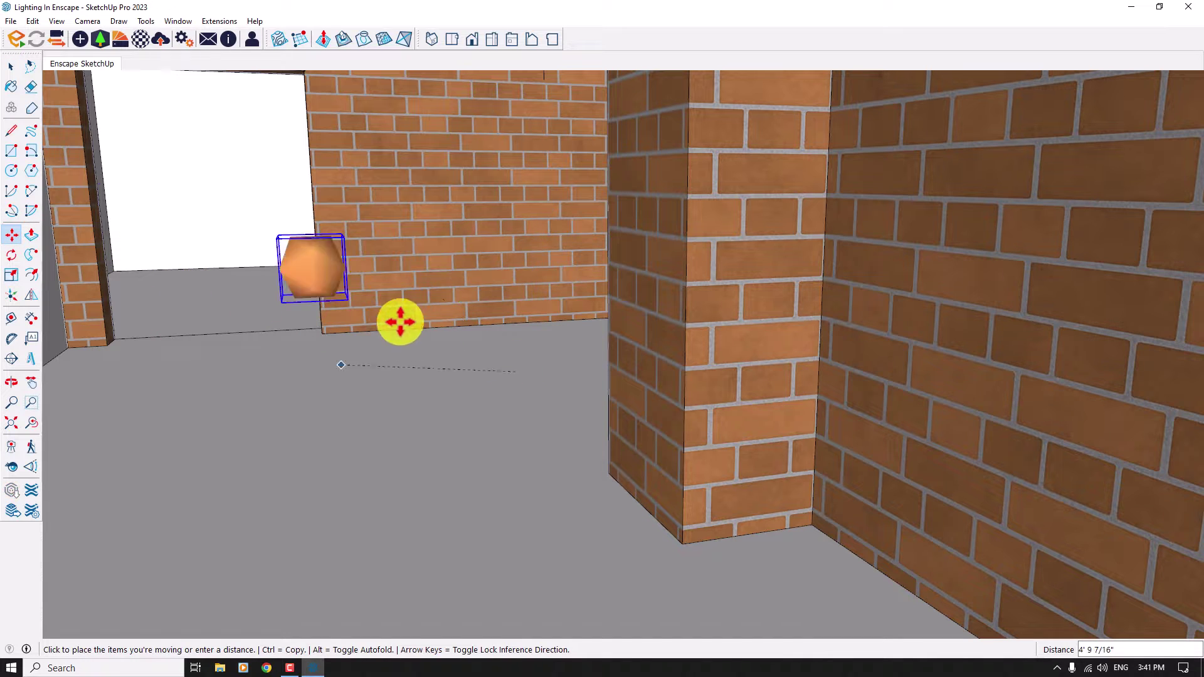
key("space")
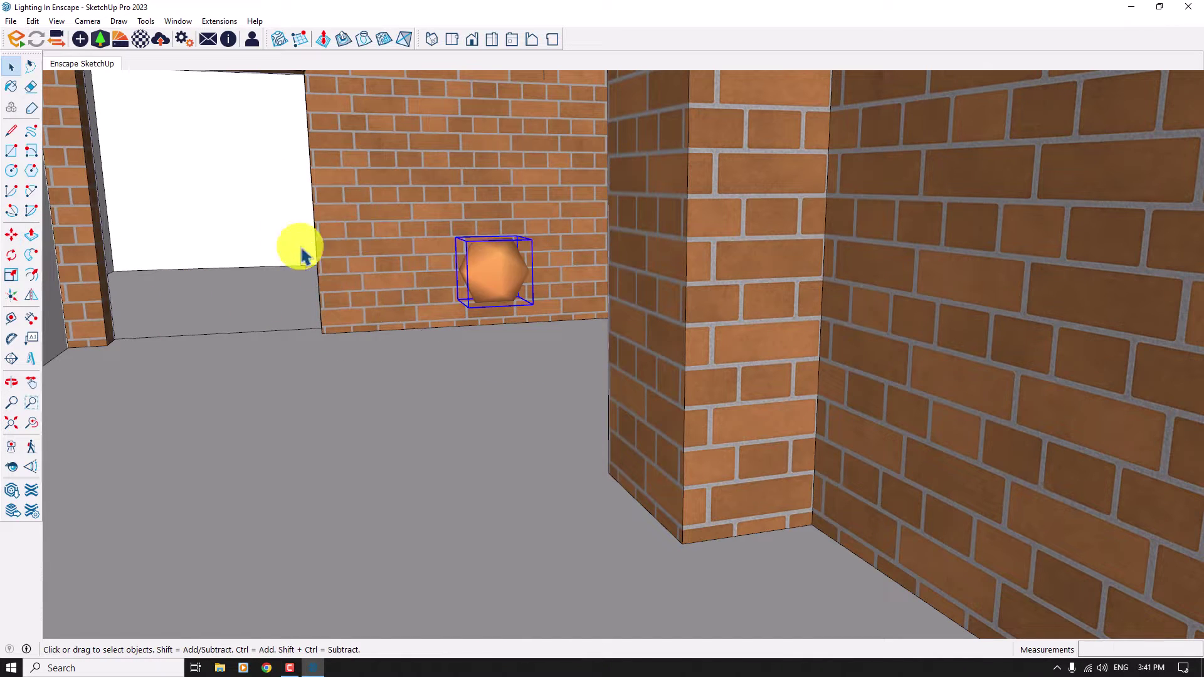
Review the selected sphere light's luminous intensity and source radius in the Enscape object settings, and close them.
left_click(81, 42)
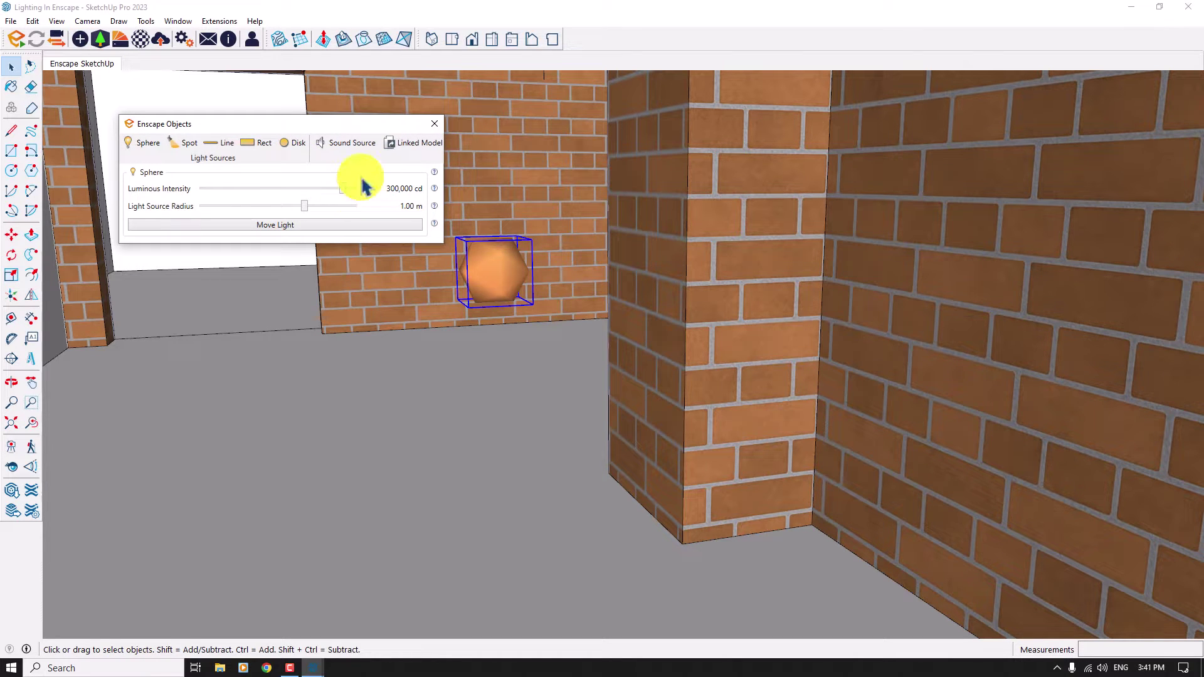
left_click(434, 124)
middle_click_drag(431, 122, 499, 335)
scroll(434, 124, "down", 5)
scroll(435, 123, "down", 5)
scroll(436, 126, "up", 5)
scroll(499, 334, "up", 3)
scroll(502, 342, "down", 2)
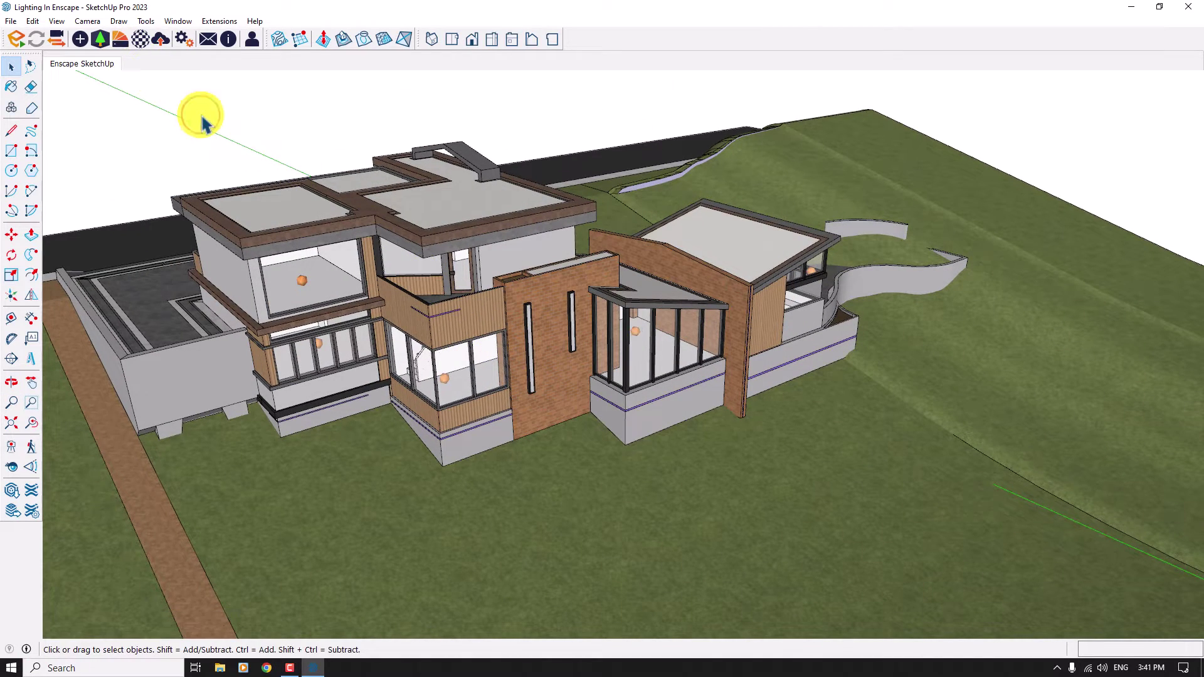
Examine the purple strip faces on the wood-clad balcony and the house's base walls.
scroll(202, 118, "up", 4)
middle_click_drag(202, 117, 207, 88)
scroll(489, 281, "up", 5)
scroll(490, 289, "down", 3)
middle_click_drag(580, 298, 546, 263)
scroll(498, 226, "up", 2)
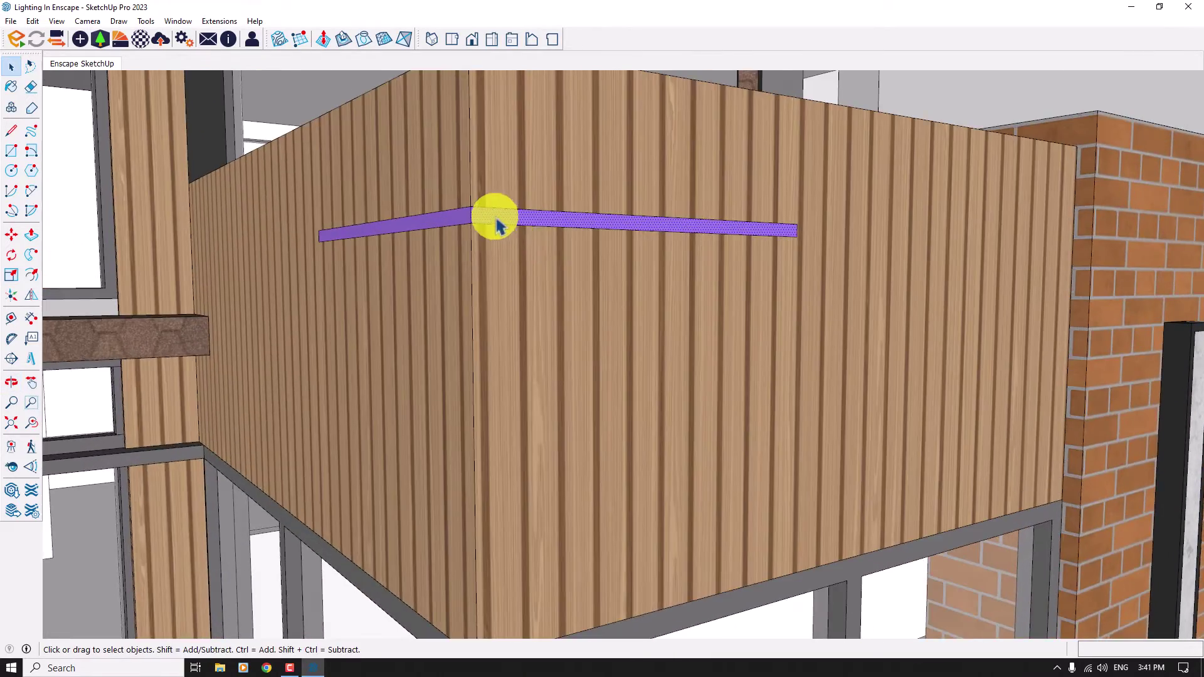
left_click(115, 64)
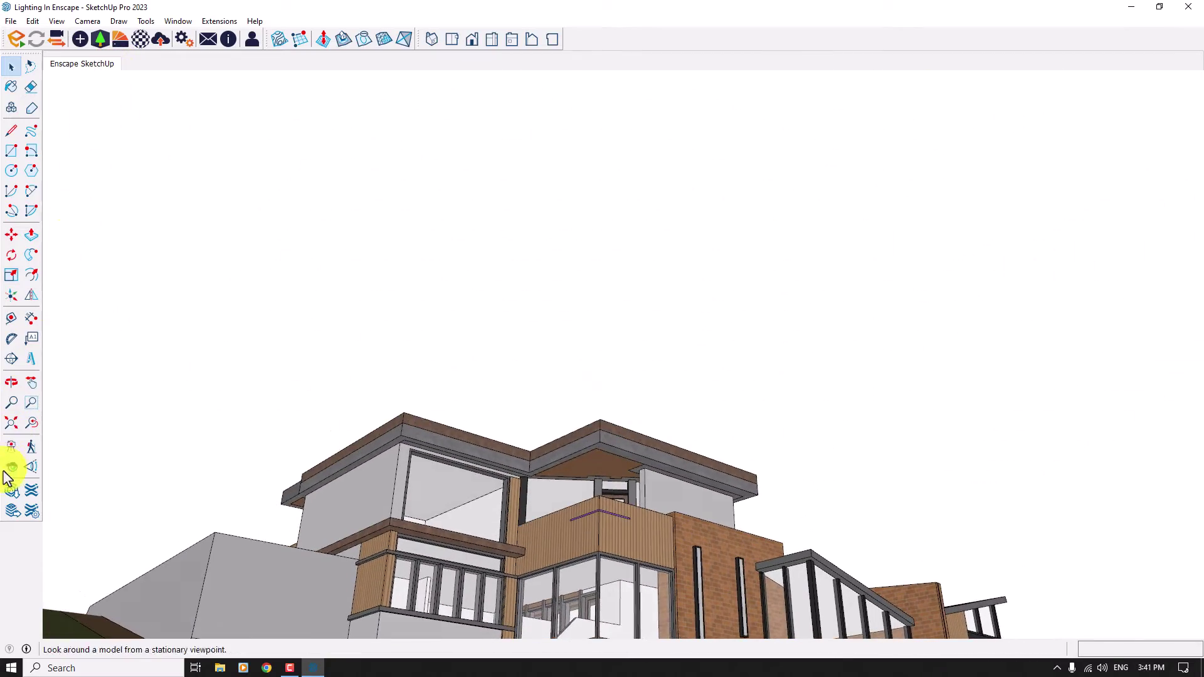
Frame the house's front facade from a low viewpoint and start the Enscape render in a maximized window.
left_click(11, 467)
left_click_drag(578, 305, 578, 484)
key("space")
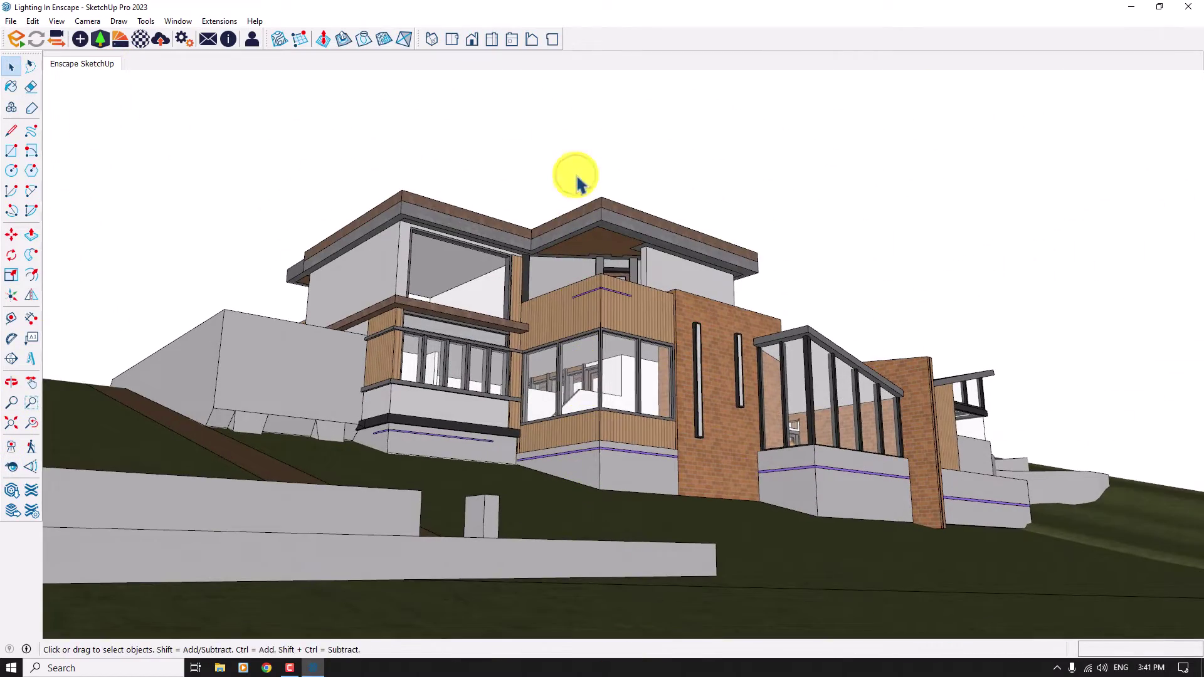
middle_click_drag(578, 182, 374, 126)
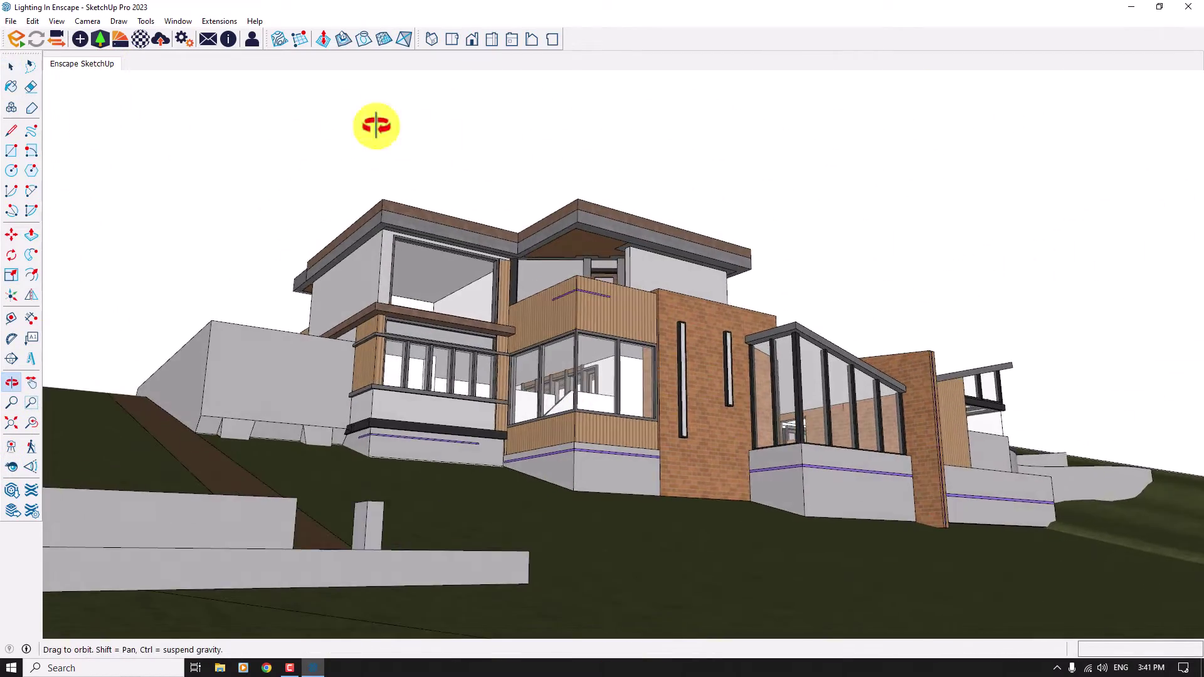
left_click(15, 42)
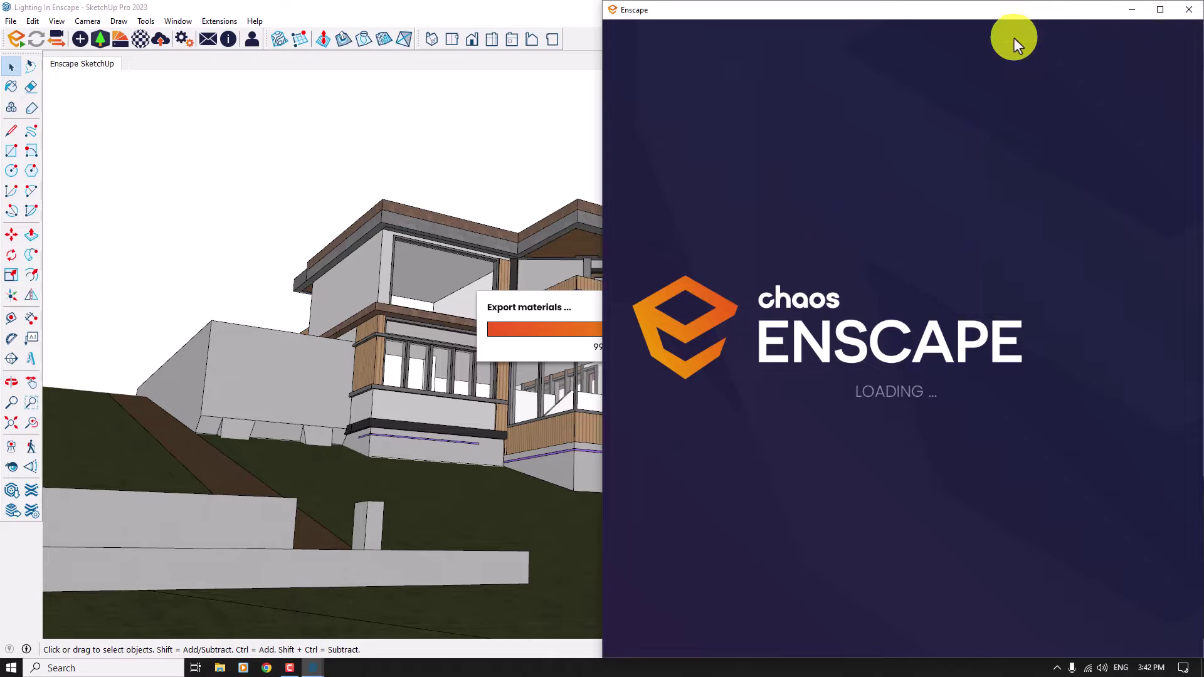
left_click(1160, 13)
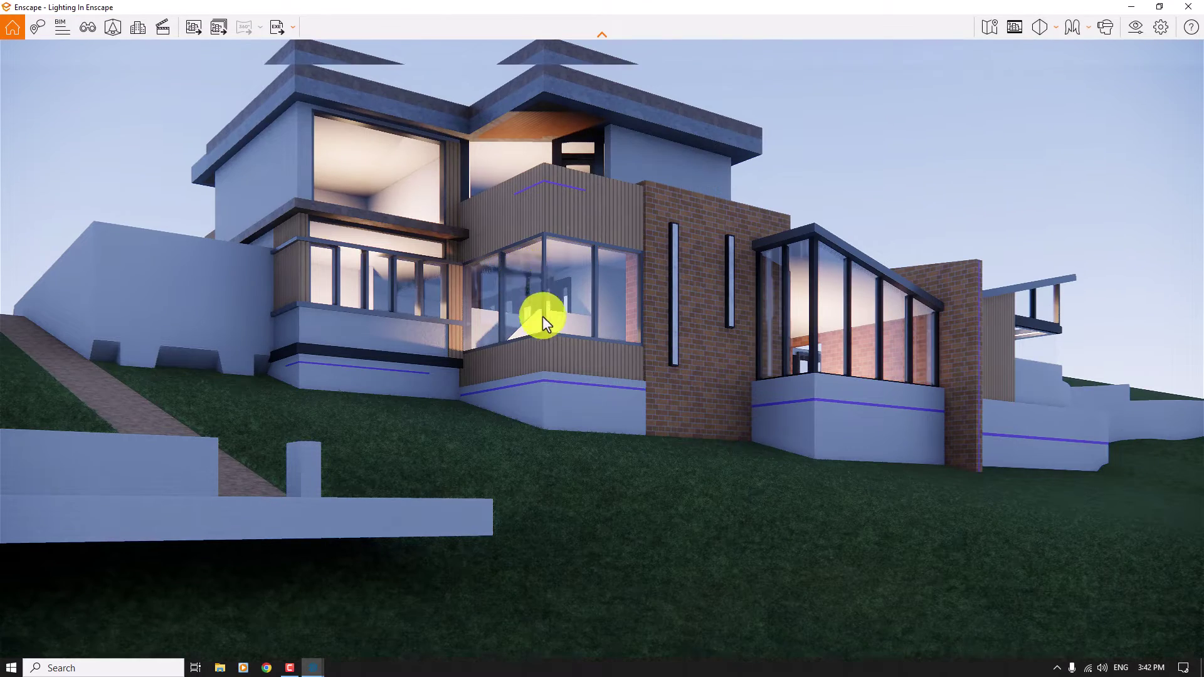
left_click_drag(543, 316, 543, 317)
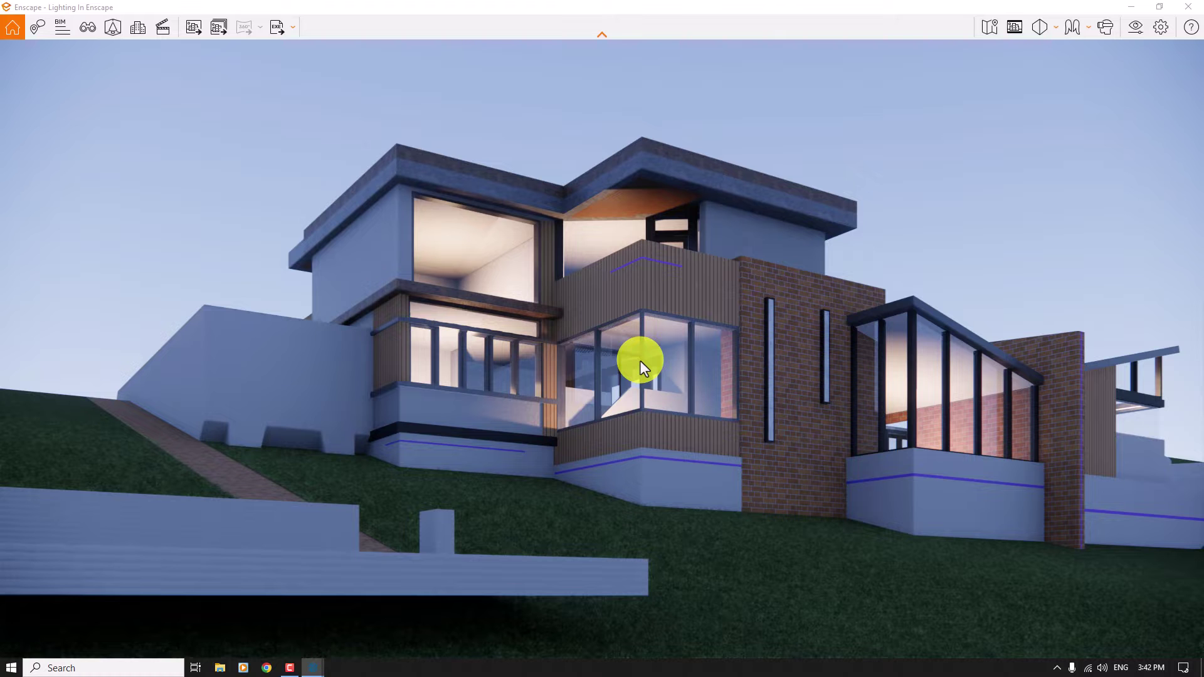
Apply the saved Enscape SketchUp view under Lighting In Enscape and close the view management.
key("v")
left_click(61, 193)
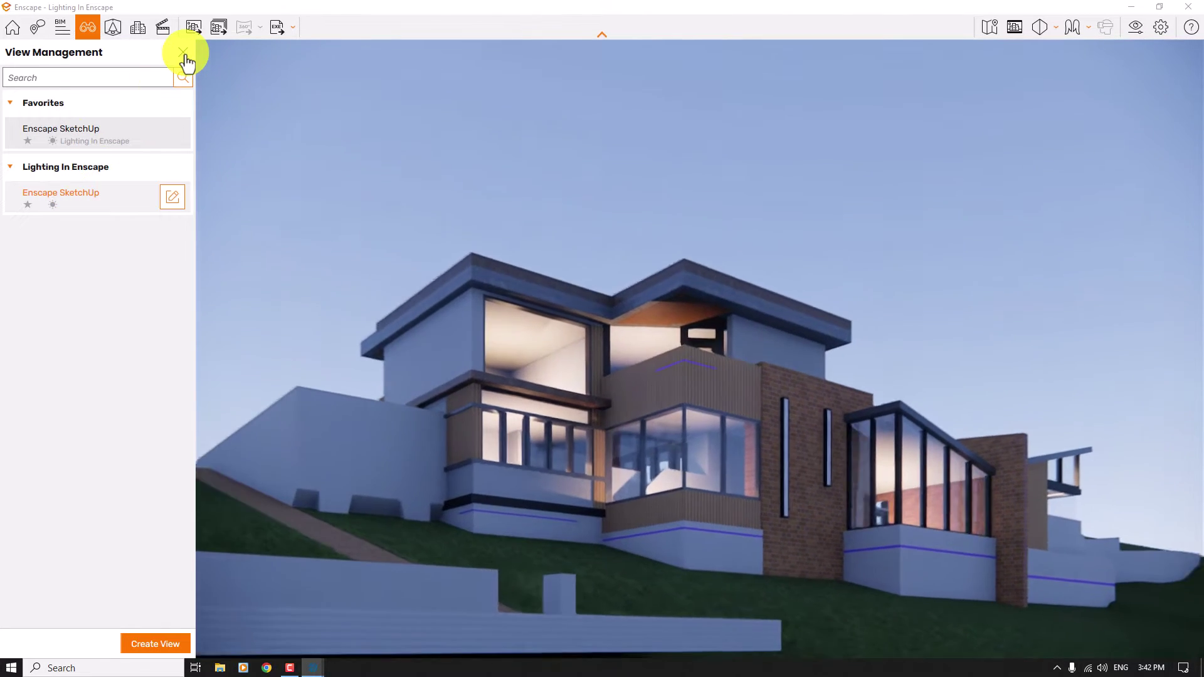
left_click(184, 55)
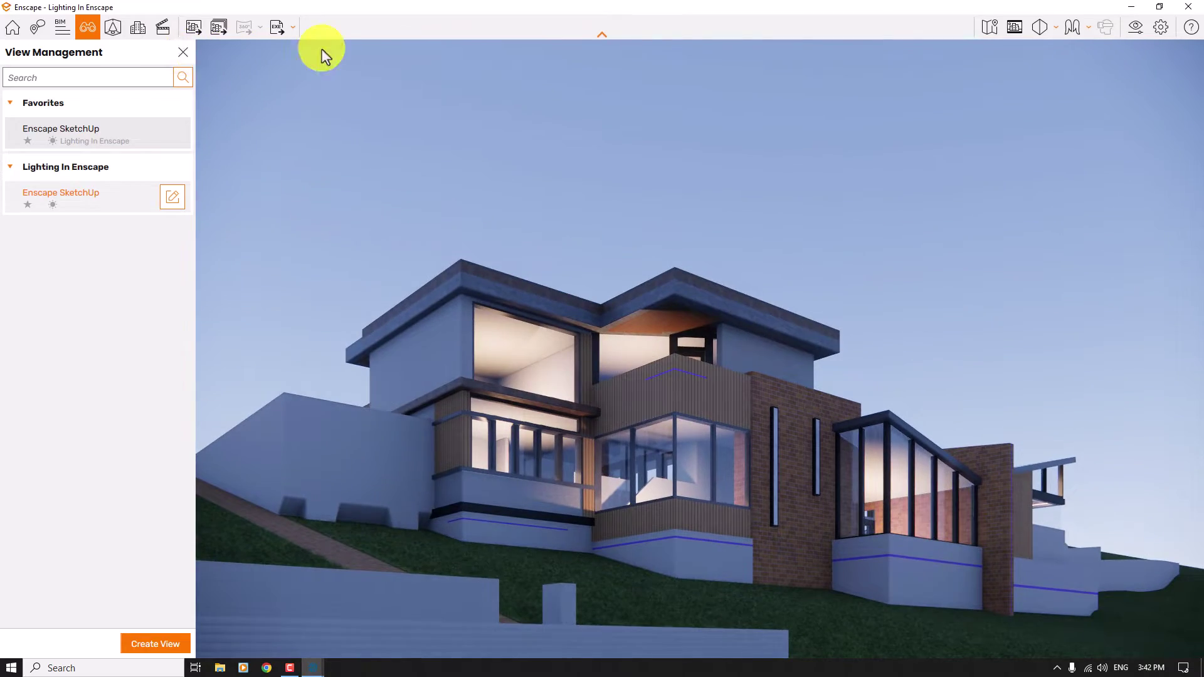
Arrange the SketchUp model window and the Enscape render window side by side.
left_click(1052, 24)
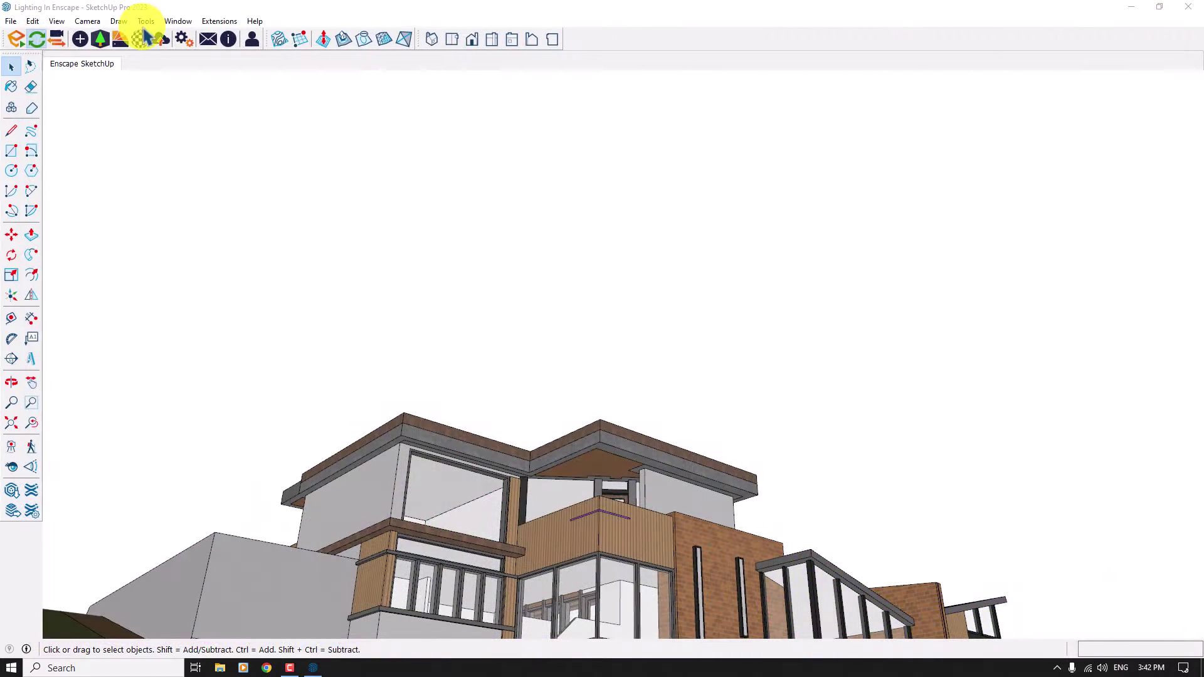
left_click(11, 37)
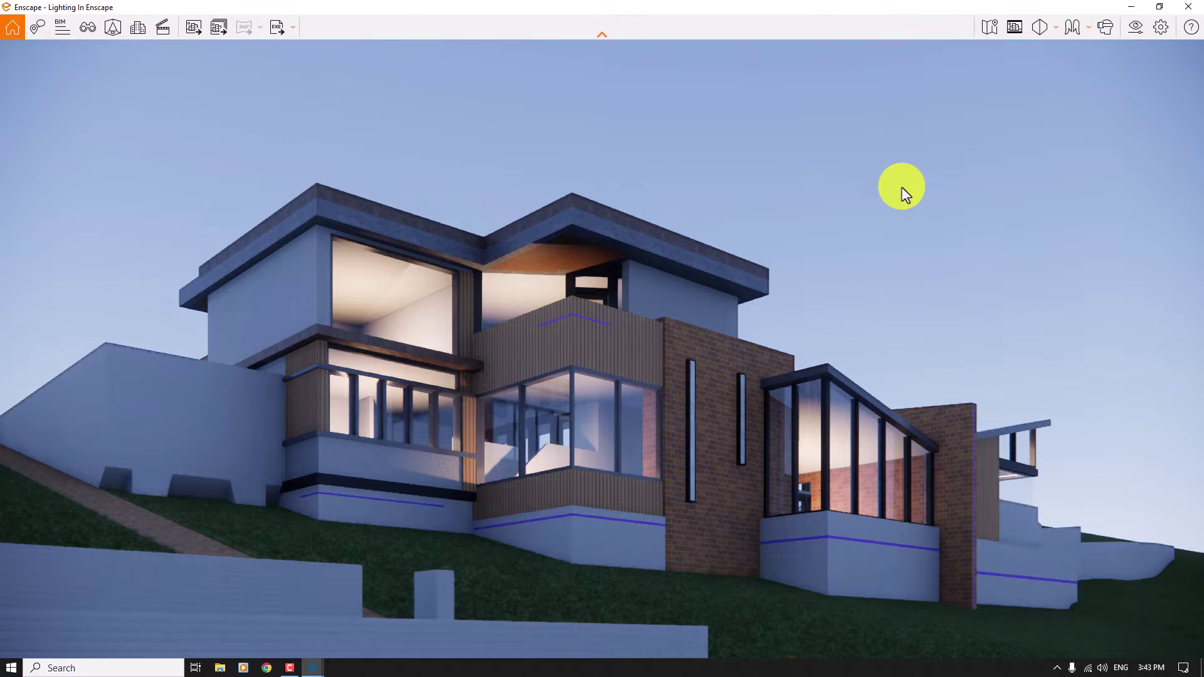
left_click_drag(855, 8, 1201, 178)
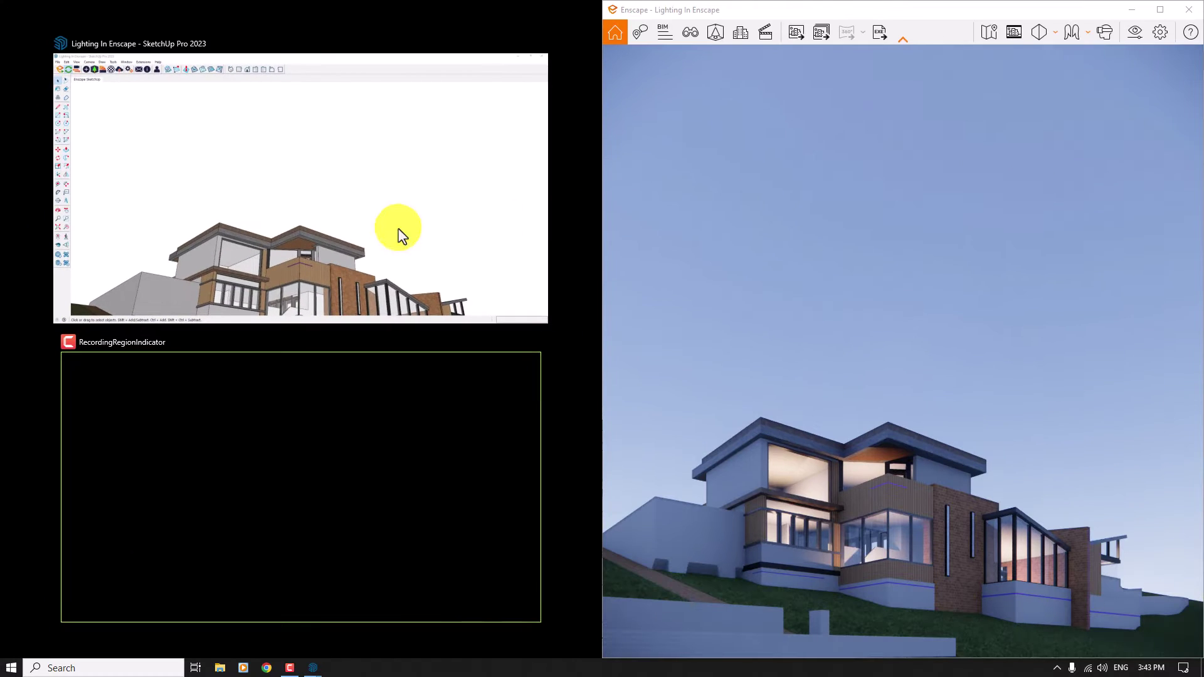
left_click(353, 234)
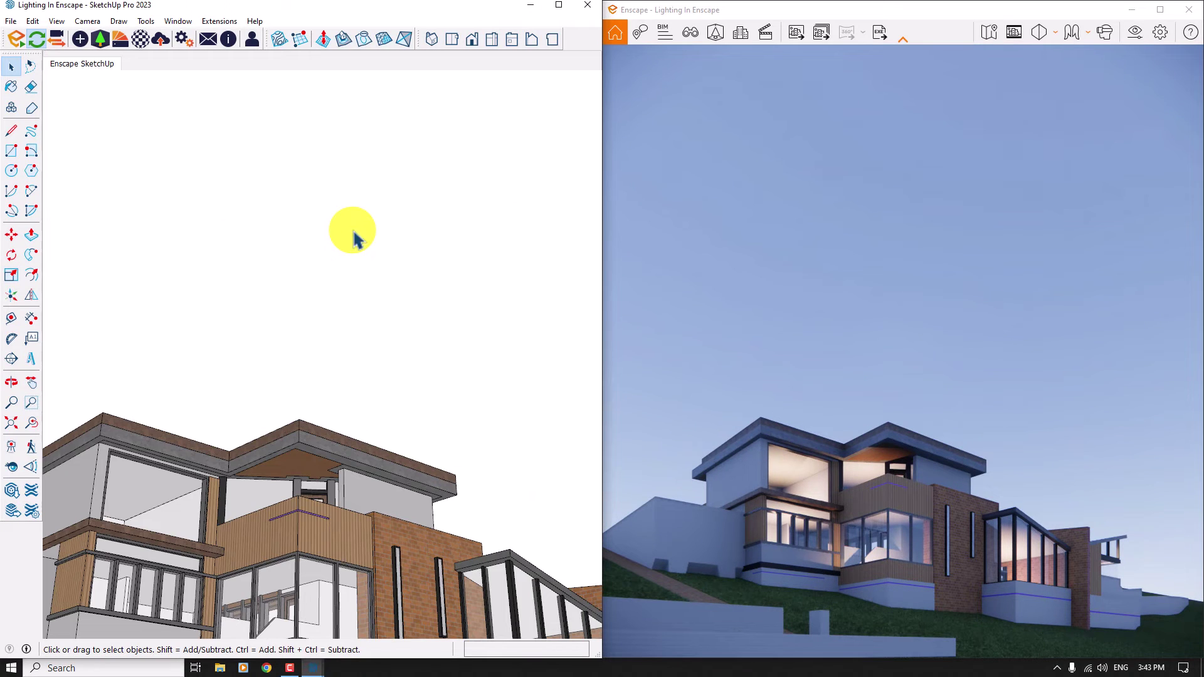
Open the Enscape Material Editor and sample the purple strip on the balcony cladding to load its material.
middle_click_drag(312, 493, 303, 559)
scroll(303, 559, "up", 9)
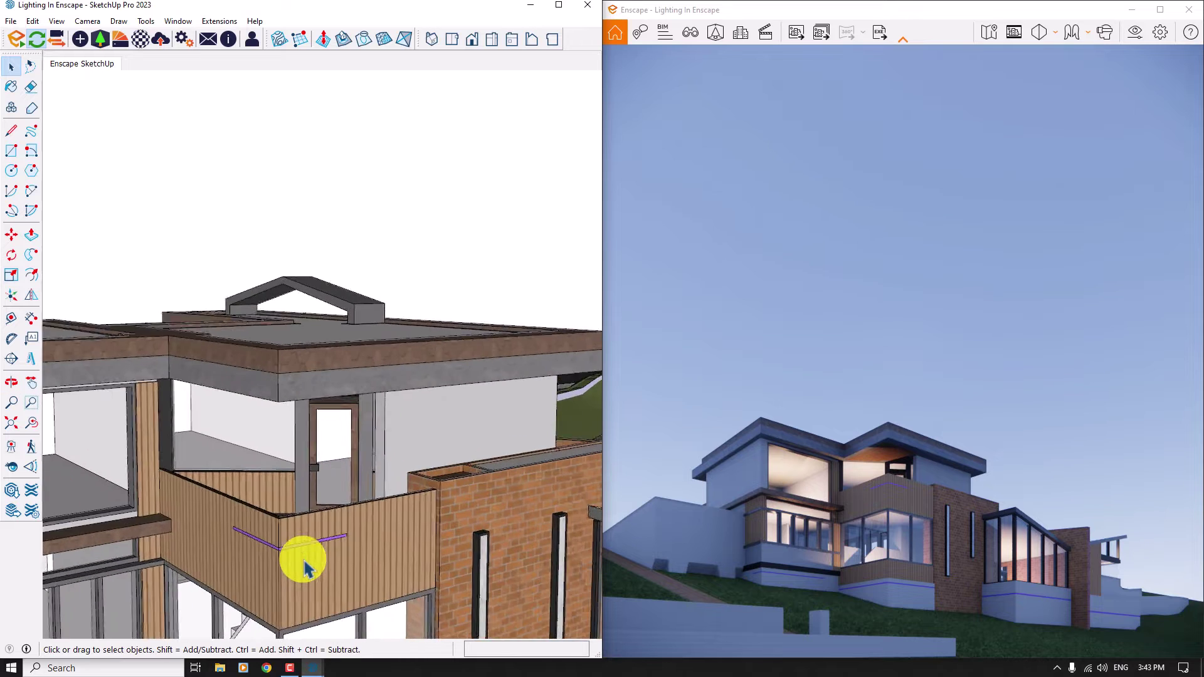
scroll(305, 565, "up", 2)
left_click(11, 87)
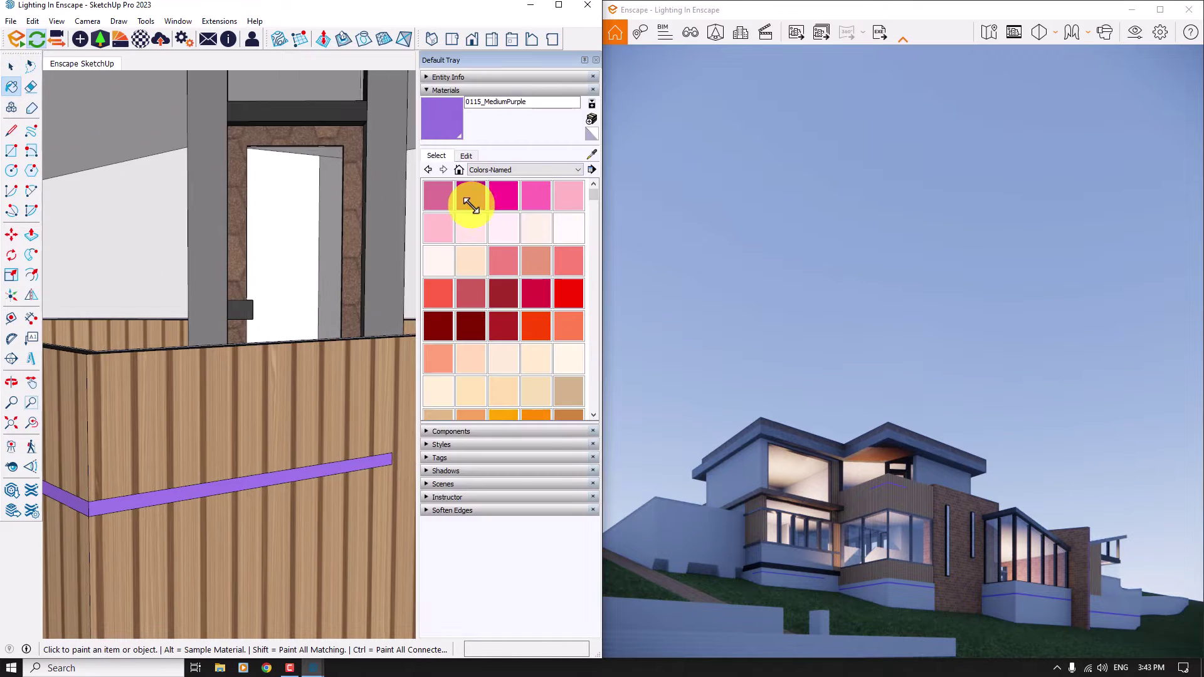
left_click(145, 44)
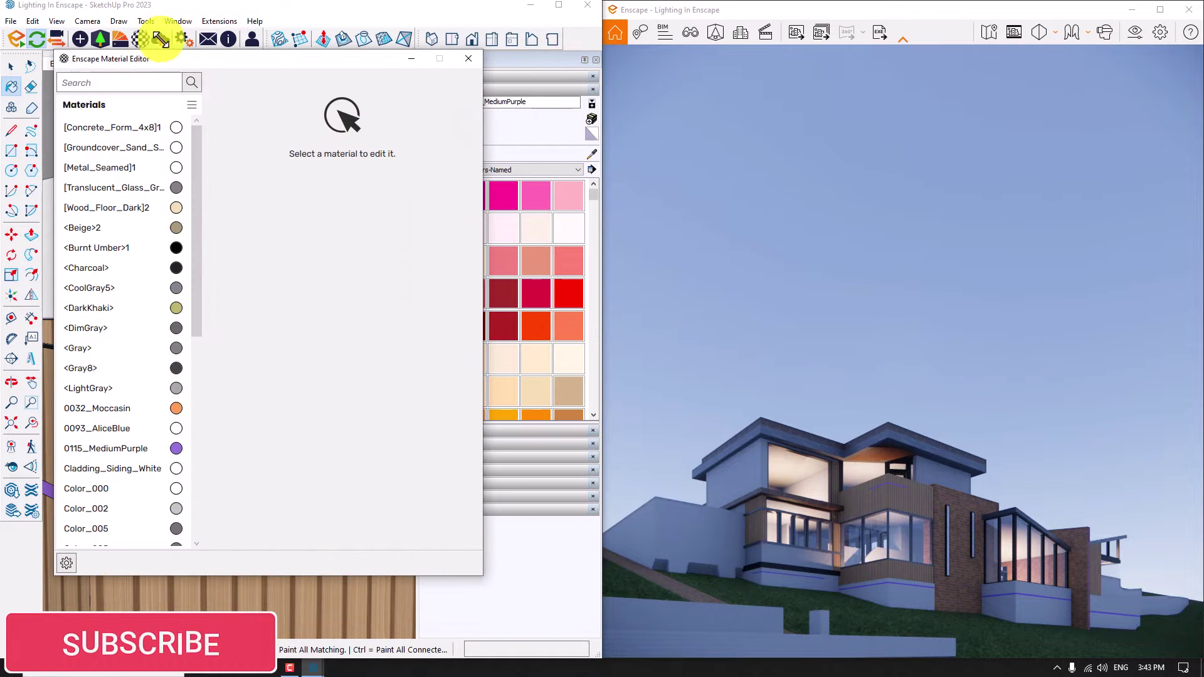
left_click_drag(345, 59, 663, 327)
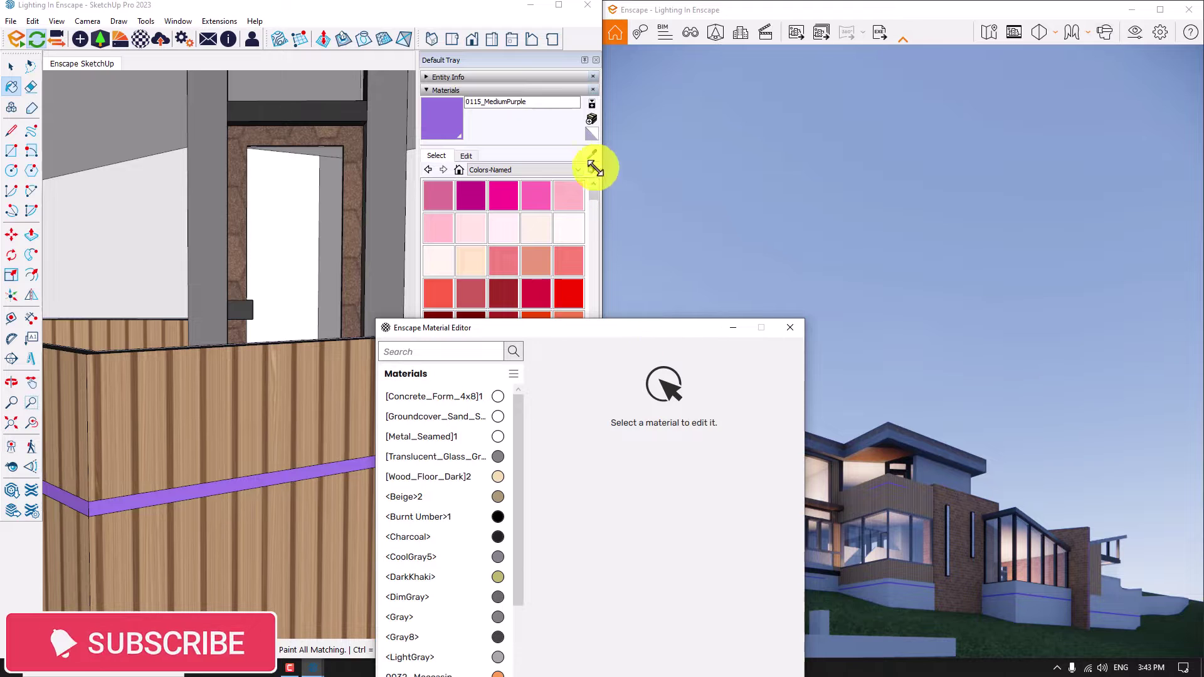
left_click(589, 153)
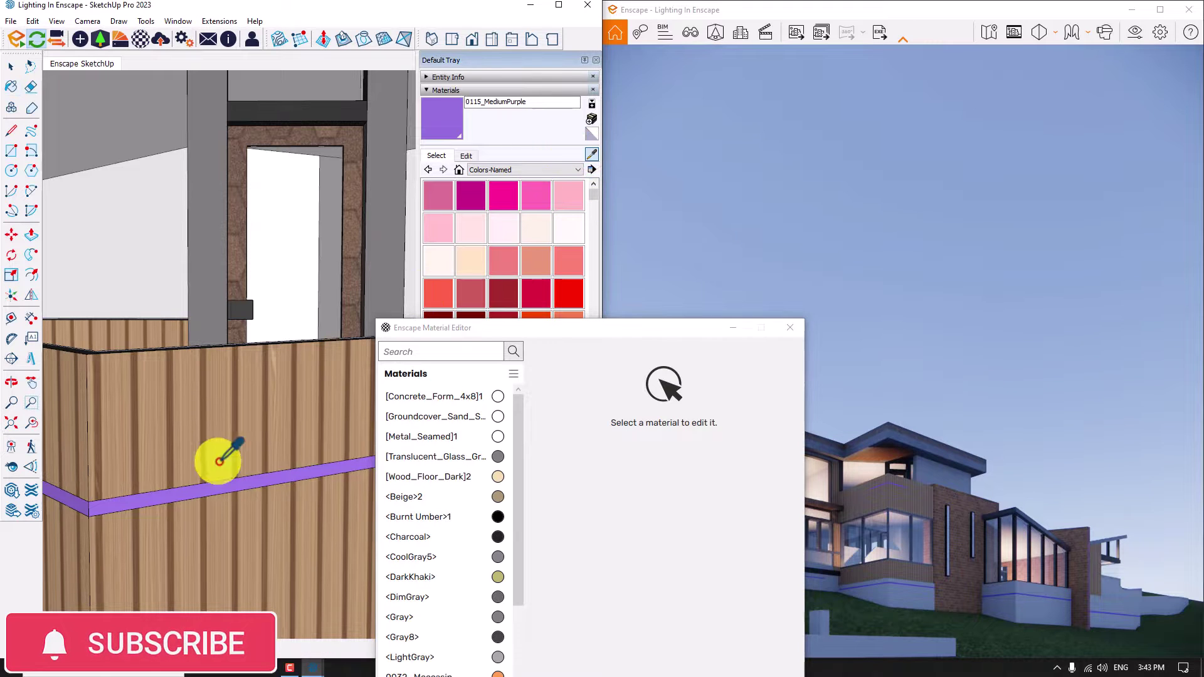
left_click(181, 493)
Set the albedo color of the strip material 0115_MediumPurple to white.
left_click_drag(530, 328, 361, 262)
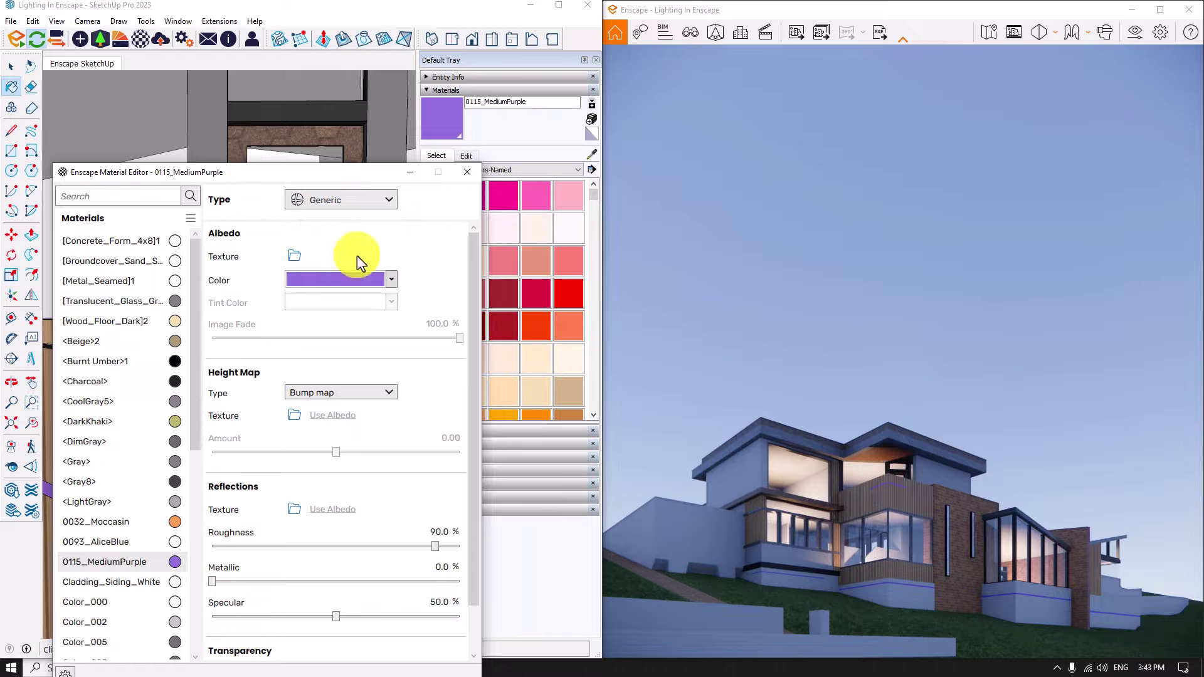
left_click(392, 279)
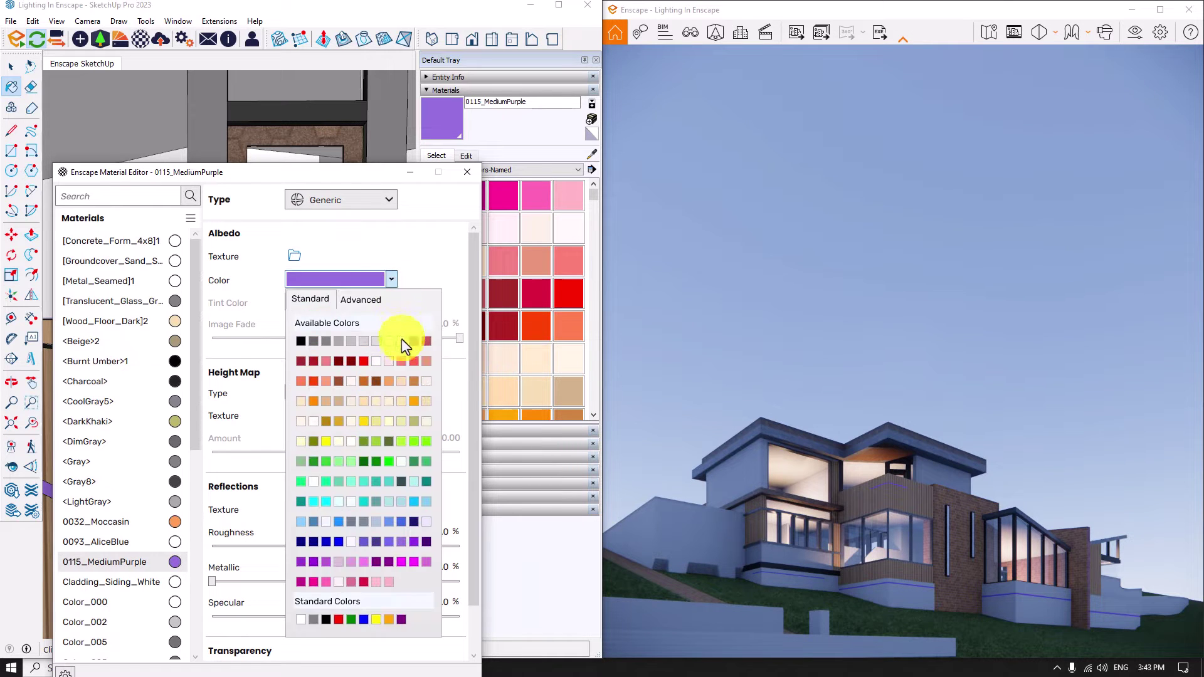
left_click(400, 350)
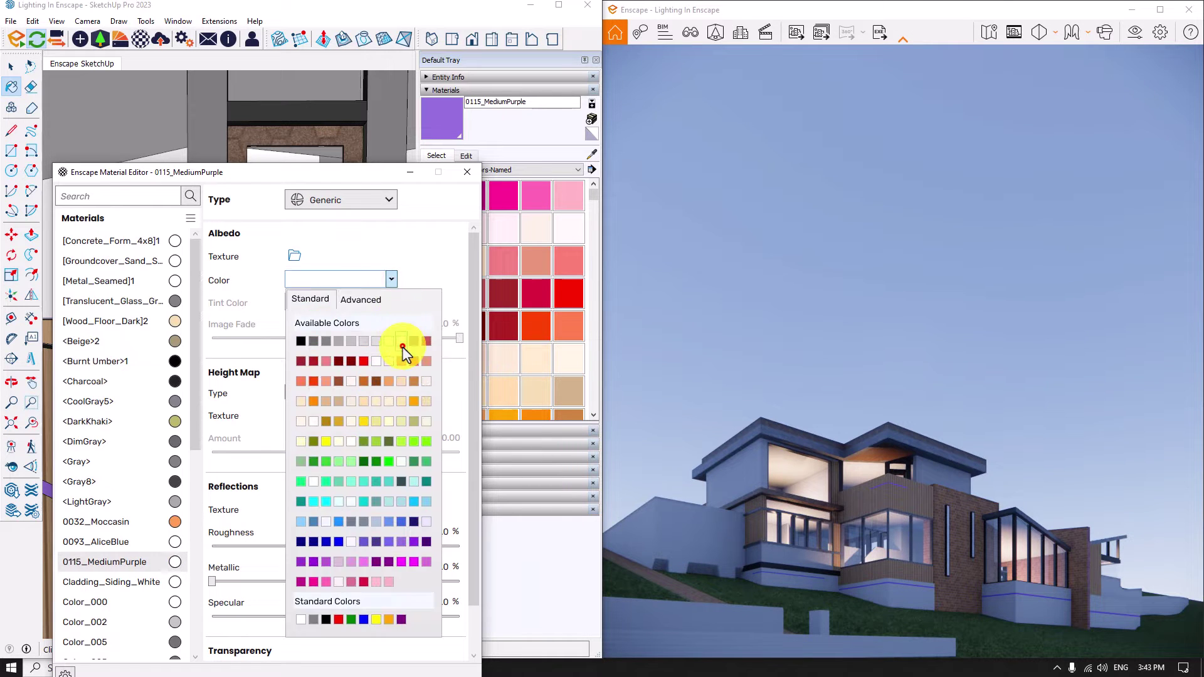
Change the type of the strip material 0115_MediumPurple to Self-illuminated.
left_click(376, 200)
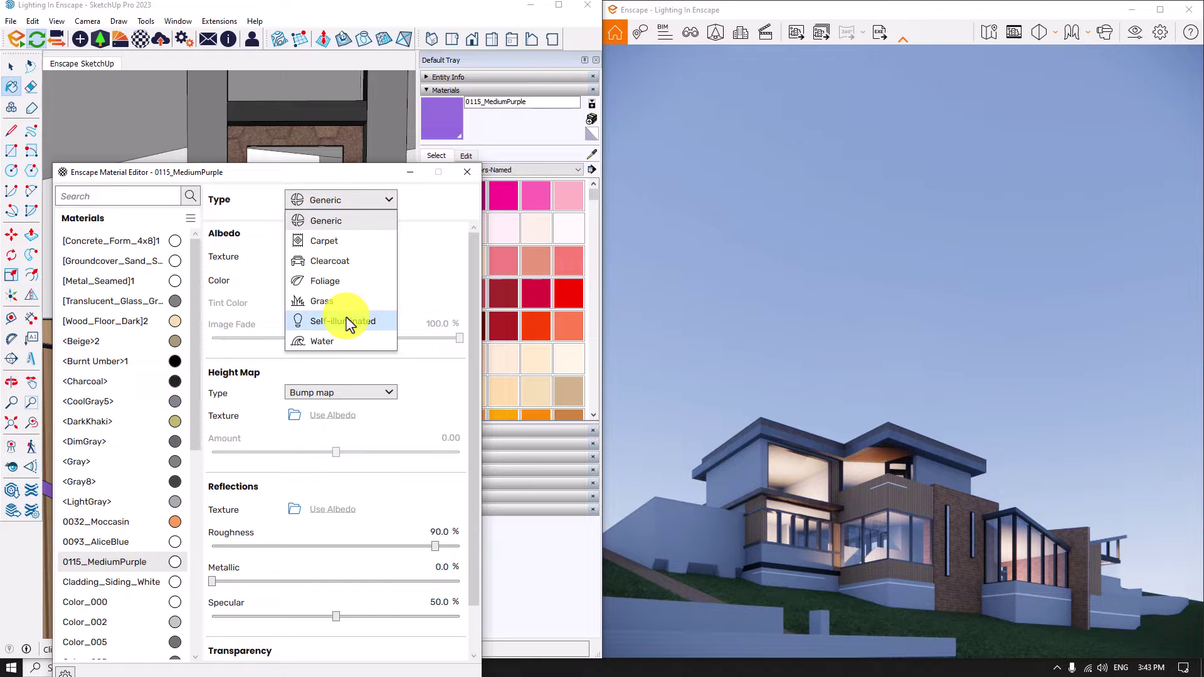
left_click_drag(909, 502, 909, 504)
left_click(371, 202)
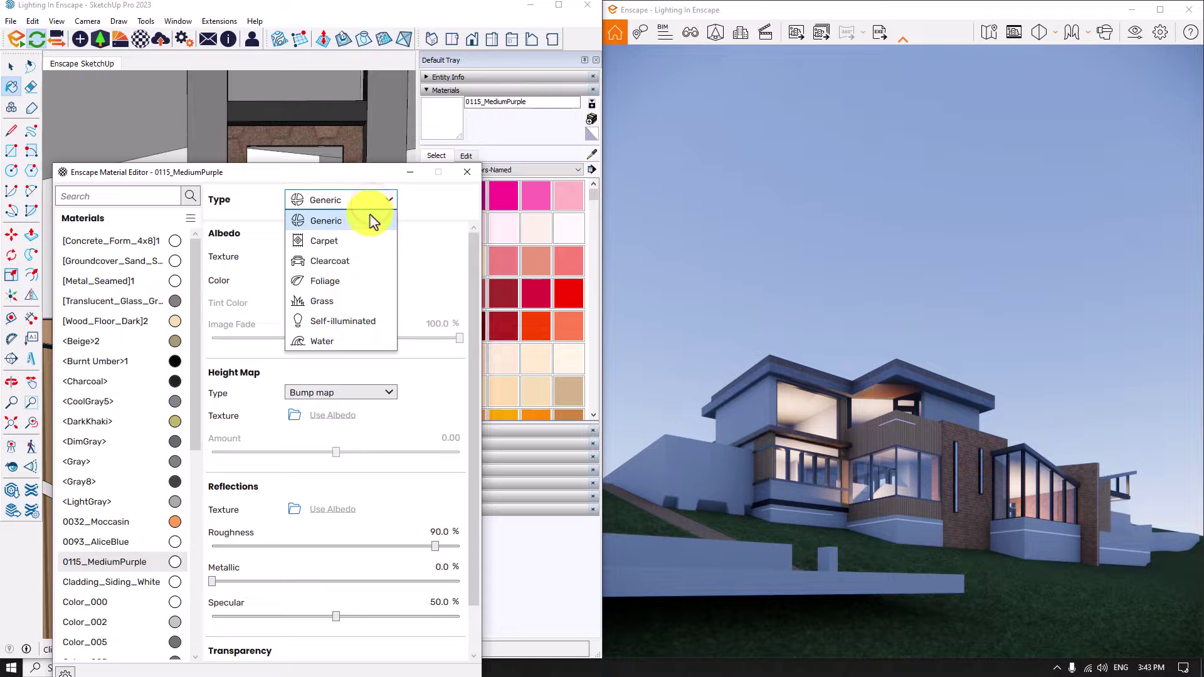
left_click(349, 318)
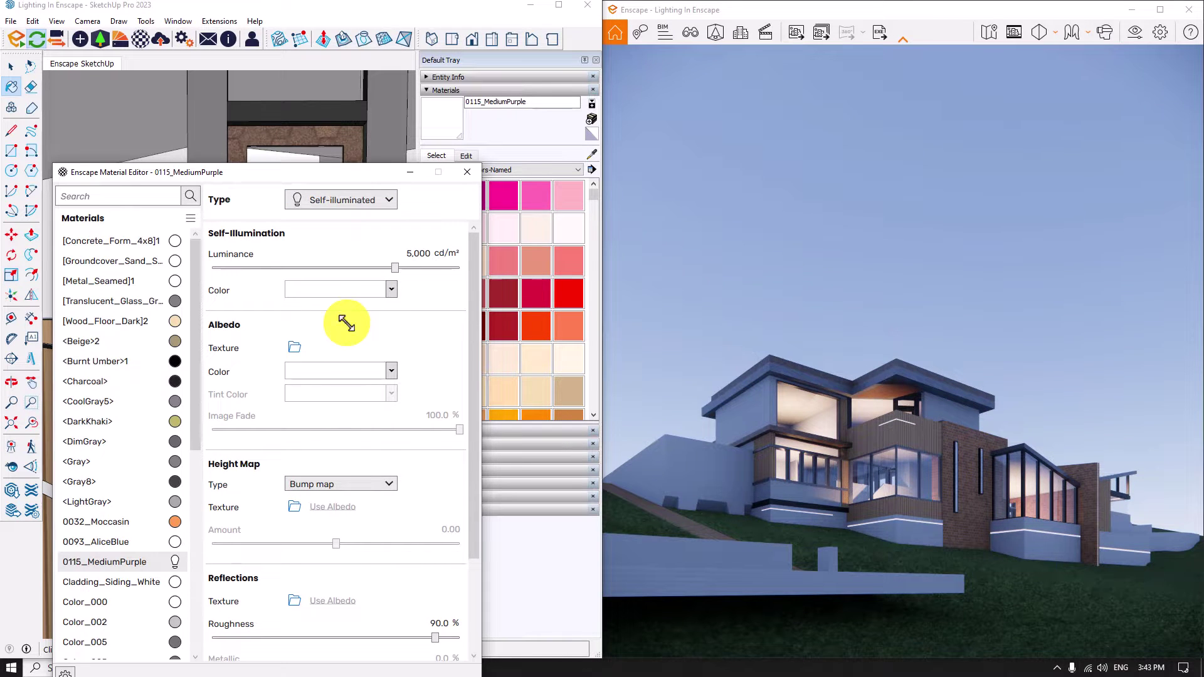
Set the self-illumination luminance of the strip material to 50,000 cd/m².
left_click_drag(395, 268, 419, 276)
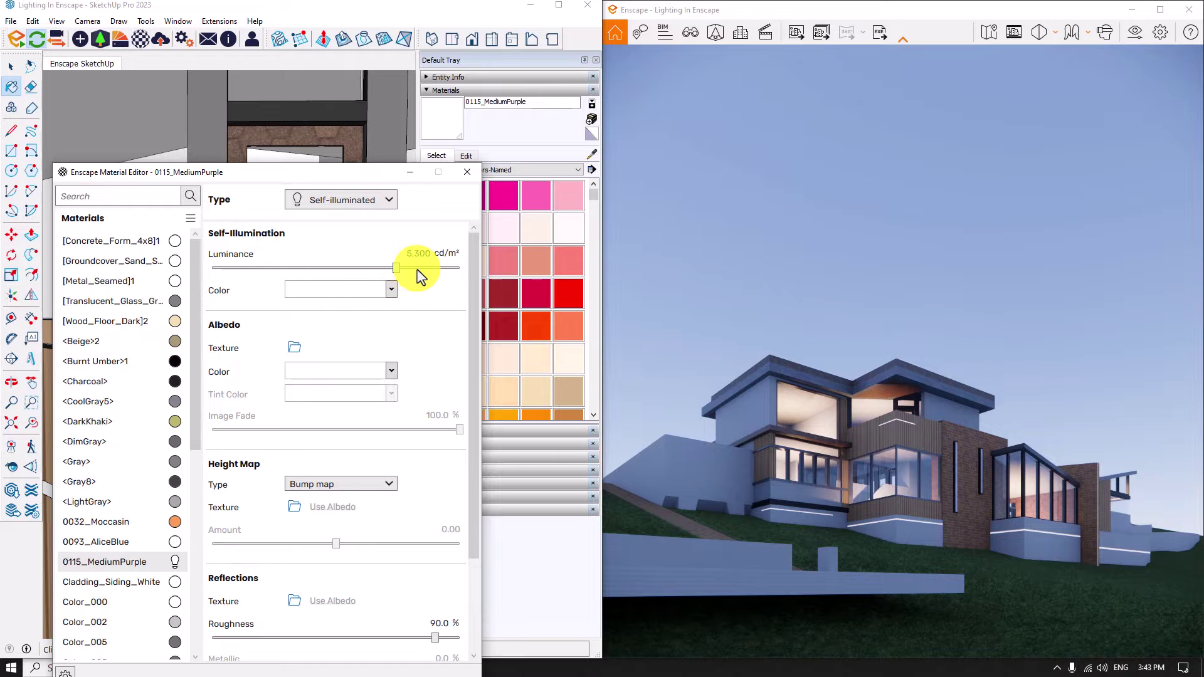
left_click(417, 270)
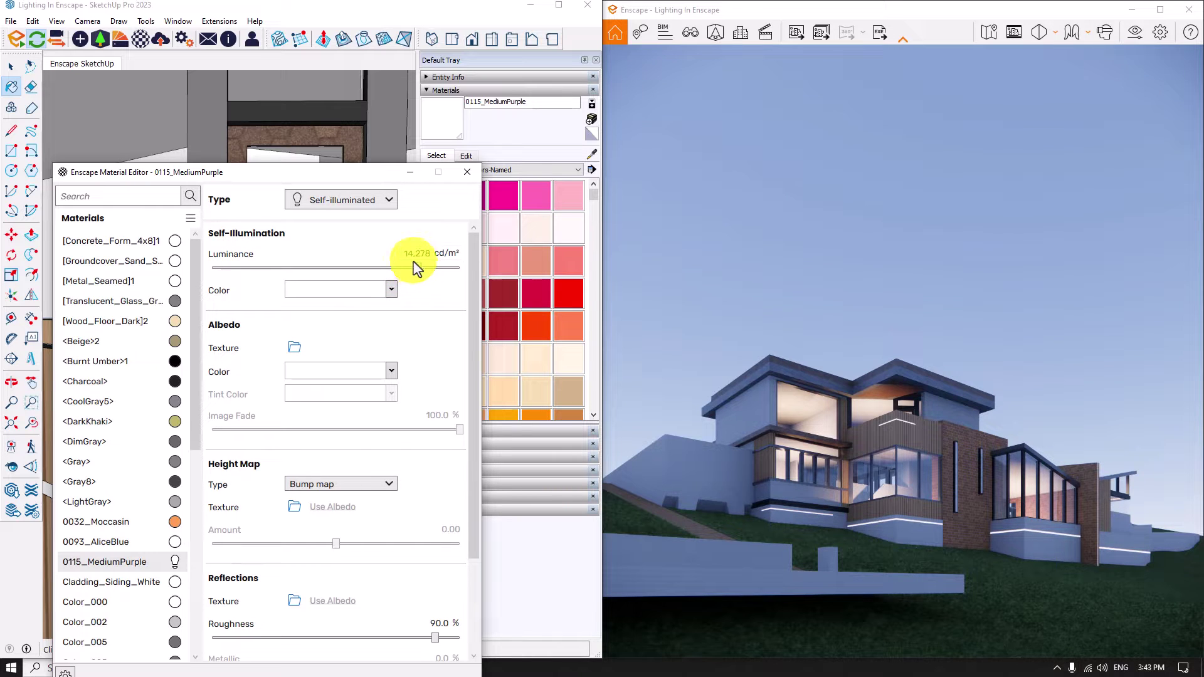
left_click(414, 258)
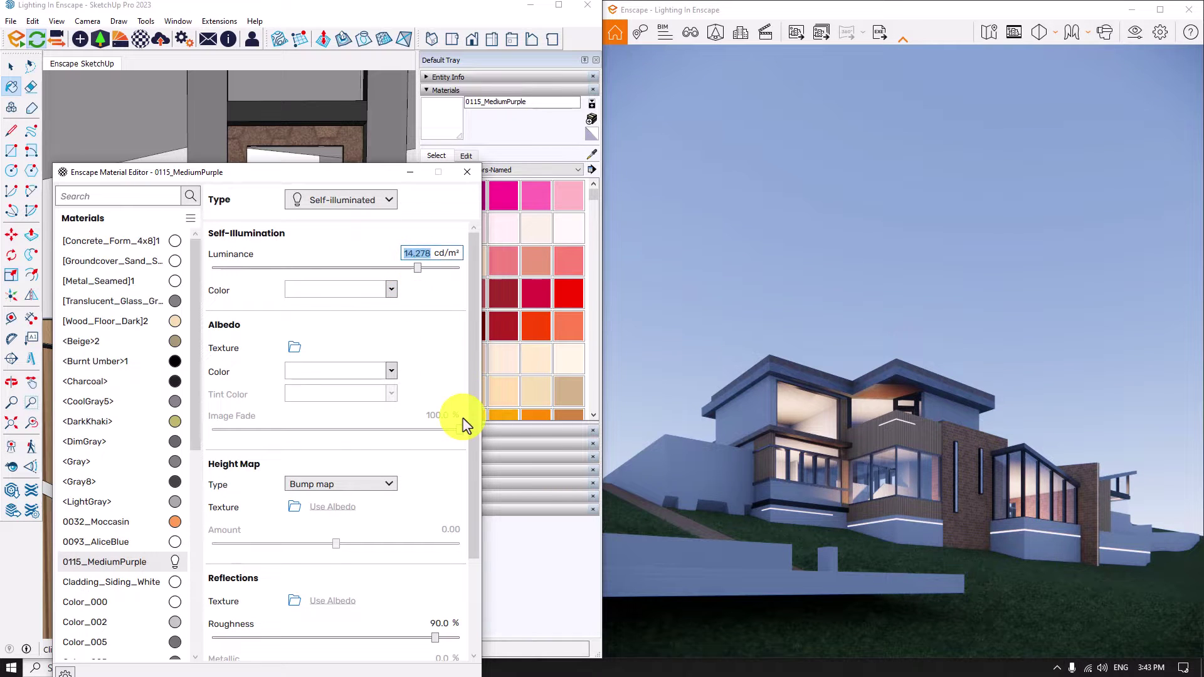
type("50000")
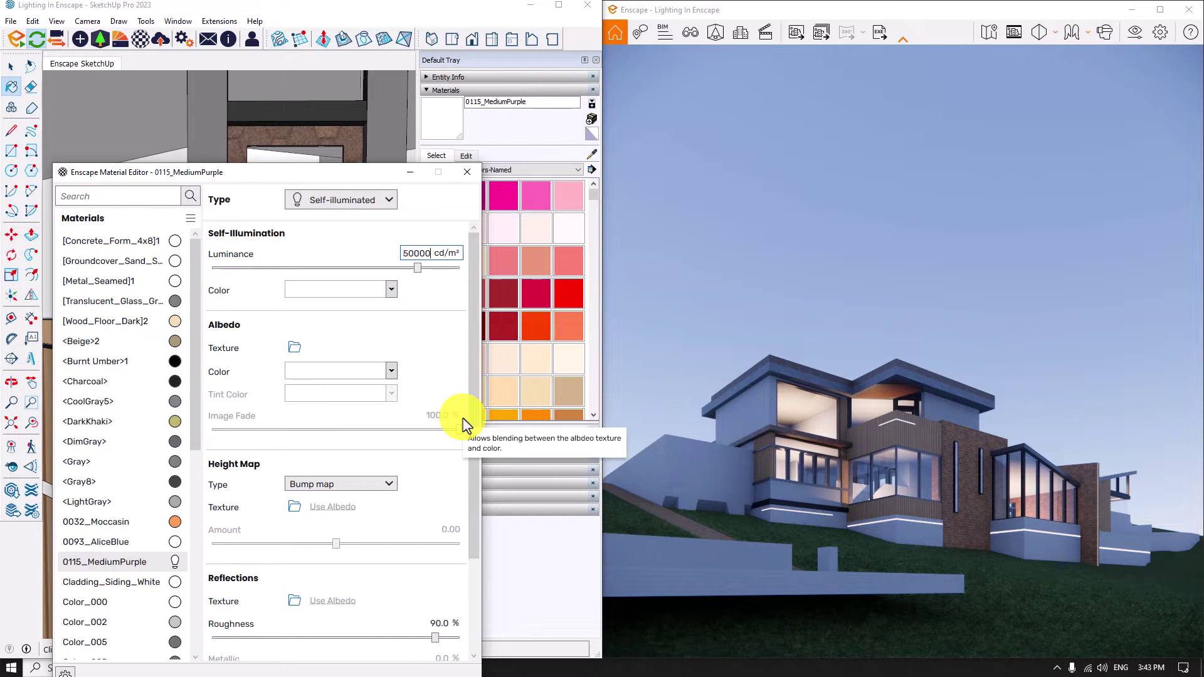
key("Return")
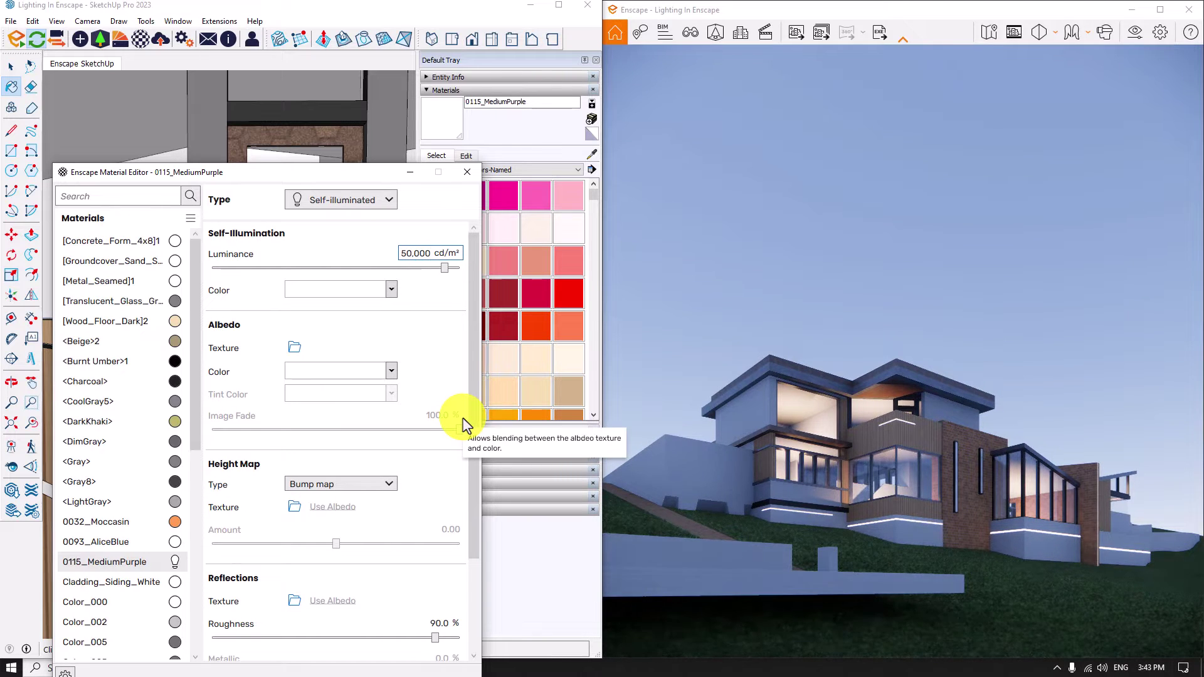
Set the strip material's reflection roughness to 0 % and close the Material Editor.
left_click(448, 622)
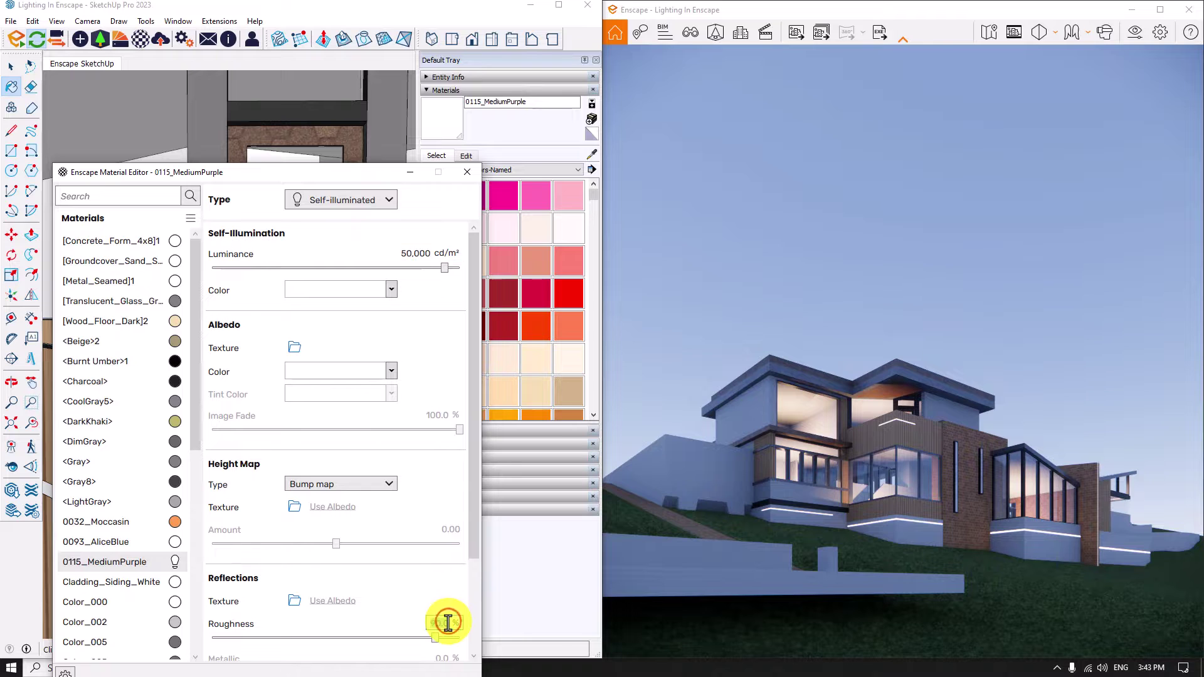
type("0")
key("Return")
left_click(448, 623)
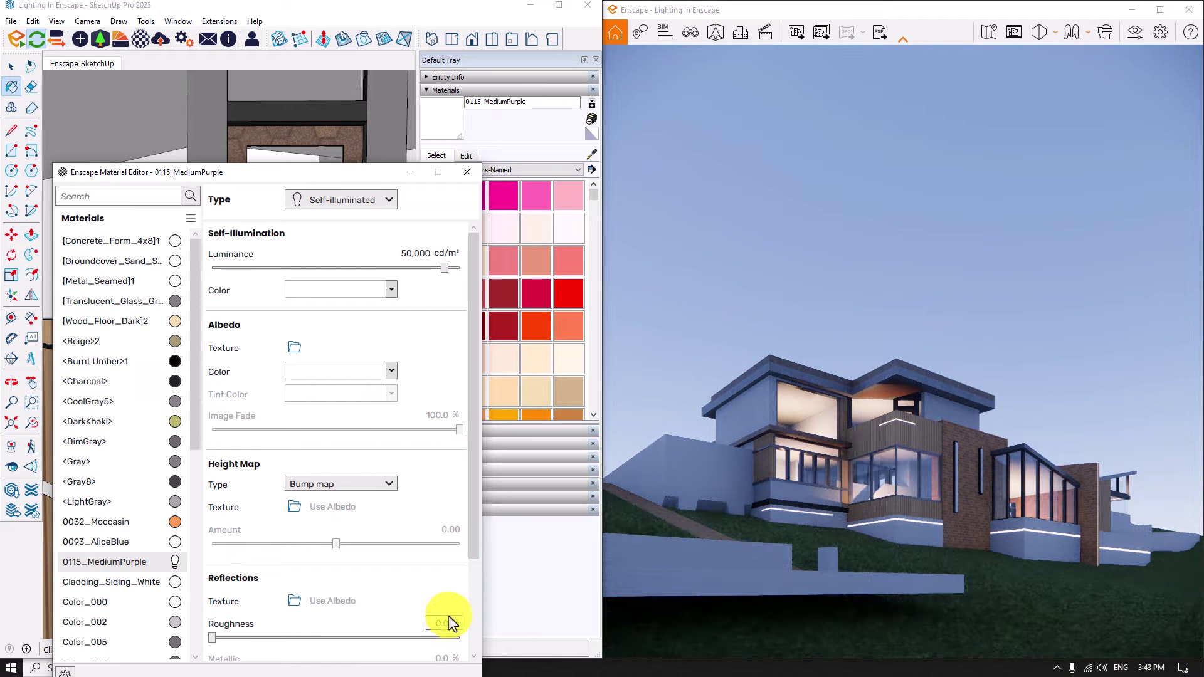
left_click(466, 173)
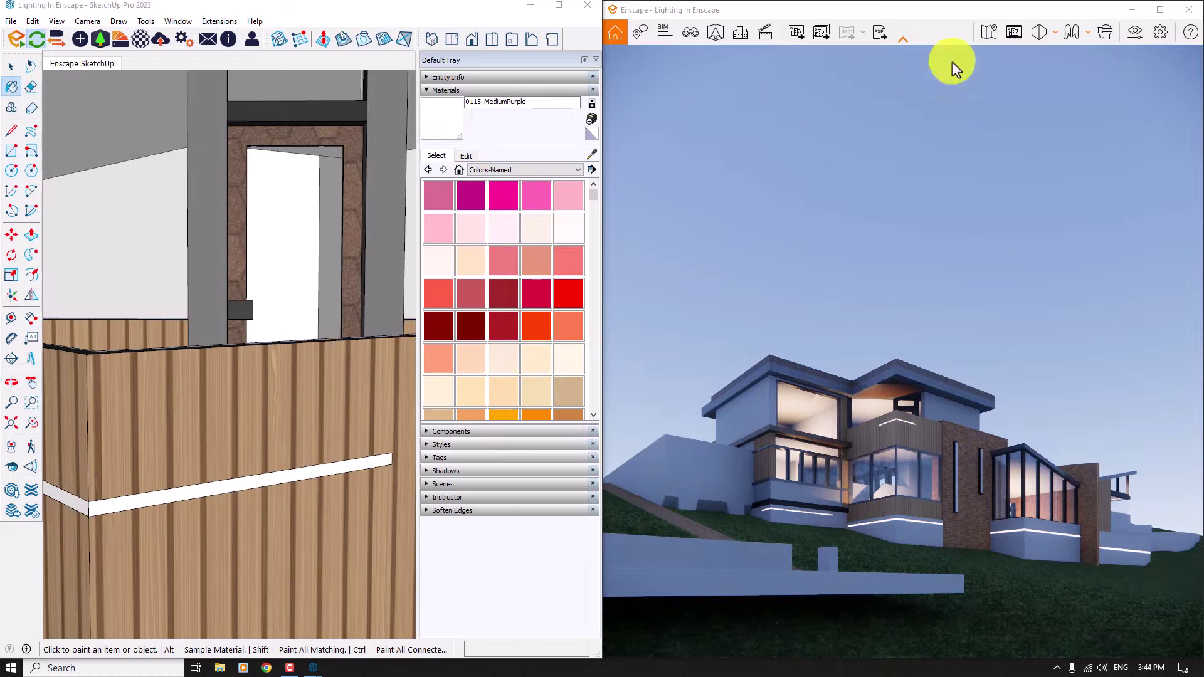
Maximize the Enscape render window and restore the saved Enscape SketchUp view under Lighting In Enscape.
left_click(1157, 14)
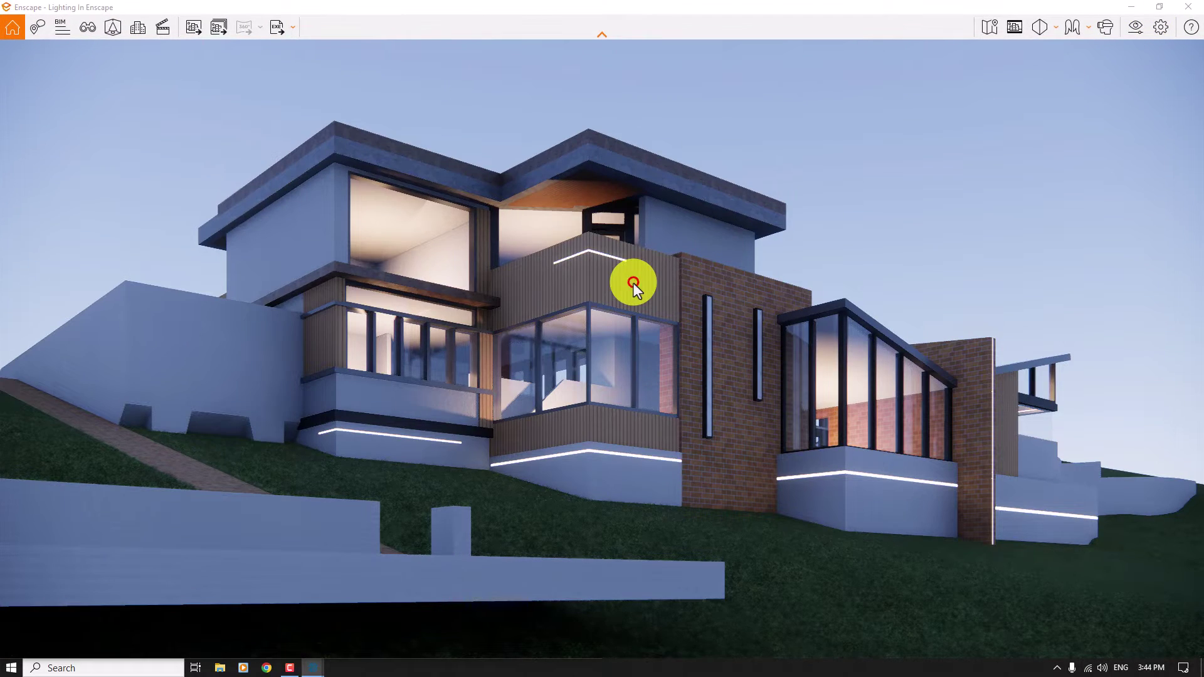
left_click_drag(635, 279, 632, 282)
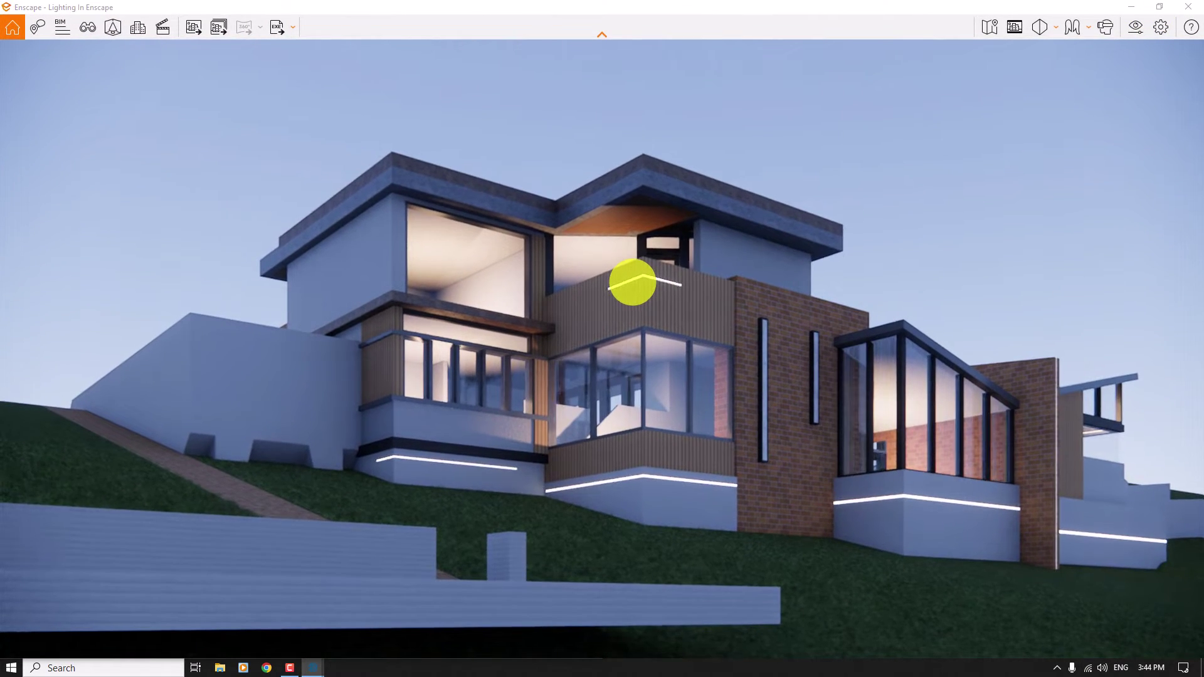
key("v")
mouse_move(61, 191)
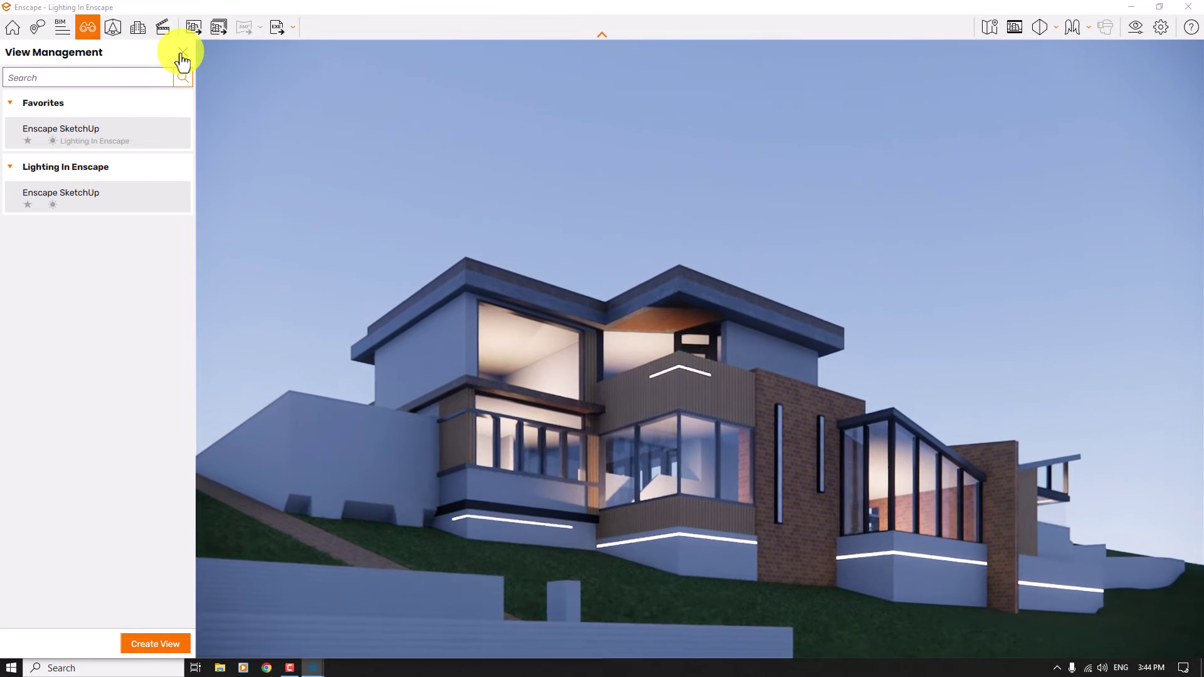
left_click(182, 54)
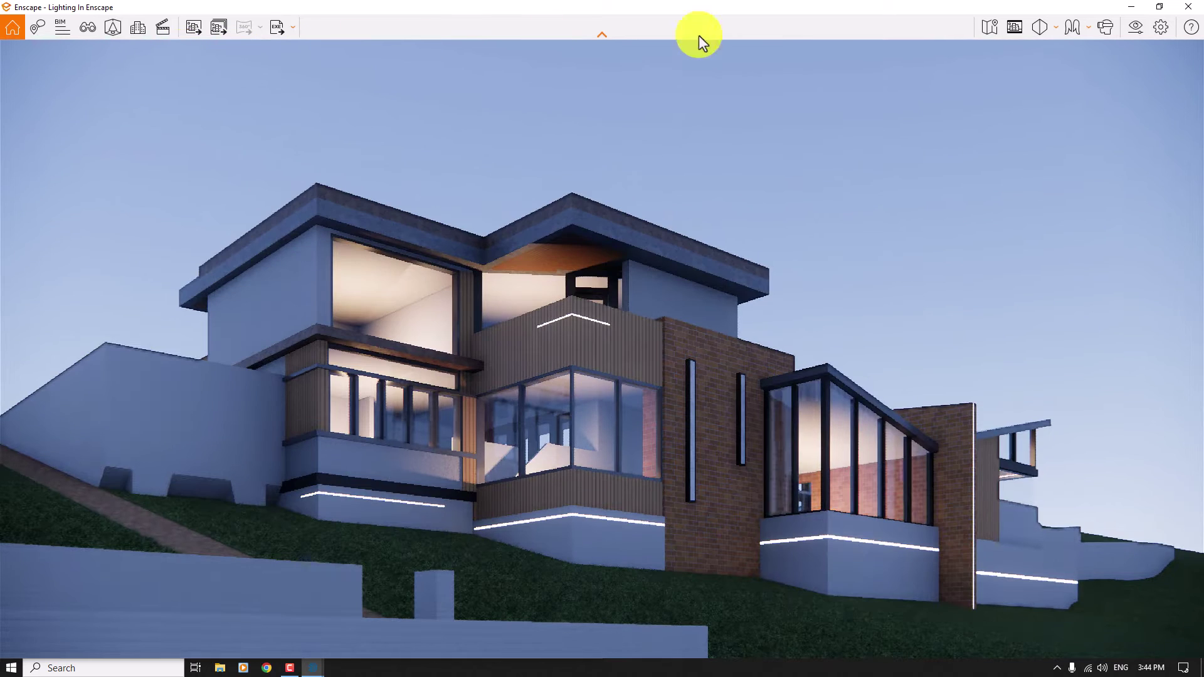
Turn on the safe frame and open the atmosphere section of the Visual Settings, moved clear of the house.
left_click(1014, 28)
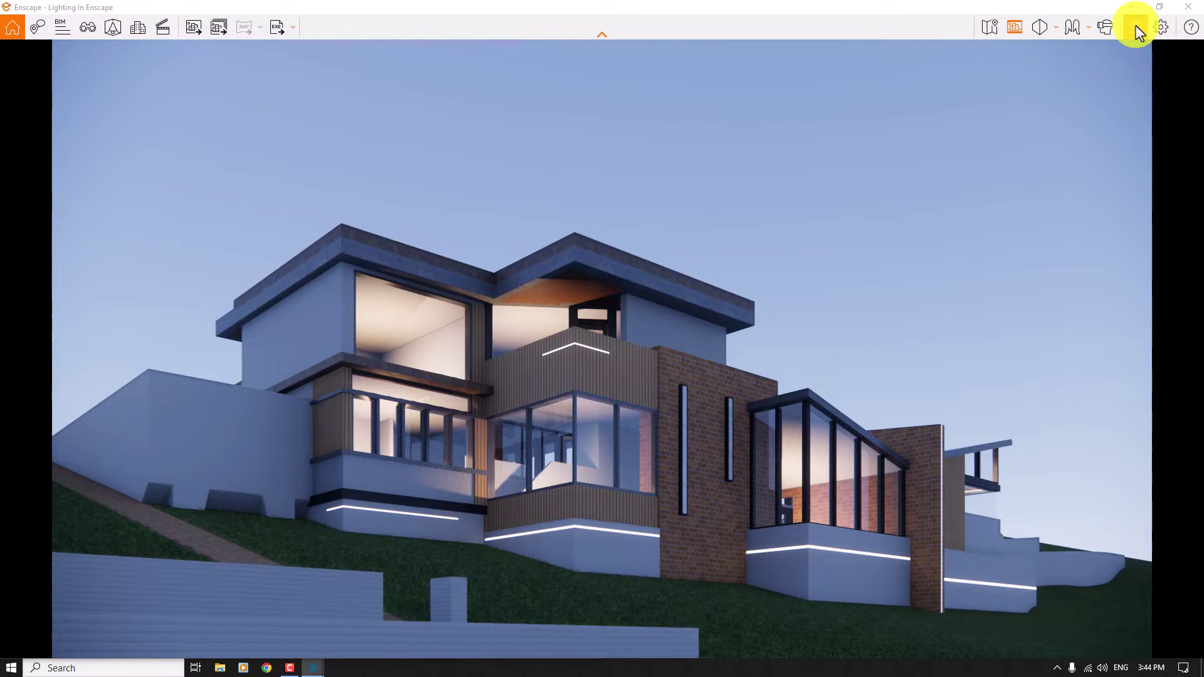
left_click(1138, 28)
left_click_drag(586, 96, 980, 70)
left_click(921, 109)
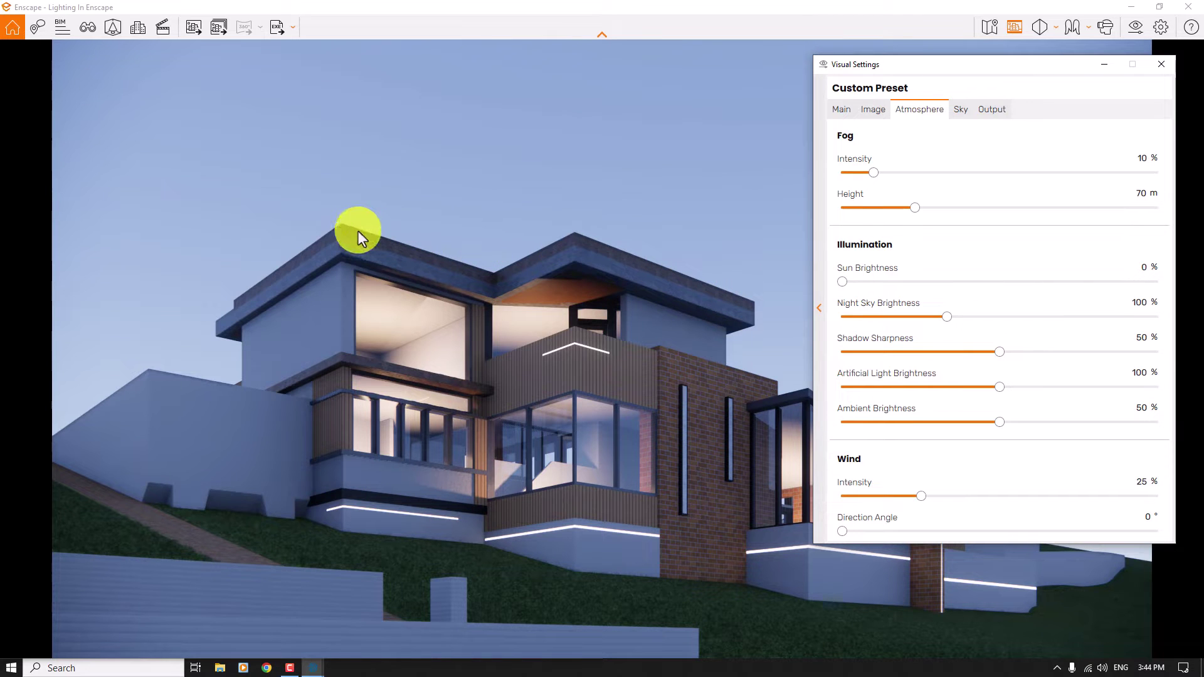
Try a sun brightness of 12 % in the illumination settings.
left_click(1143, 266)
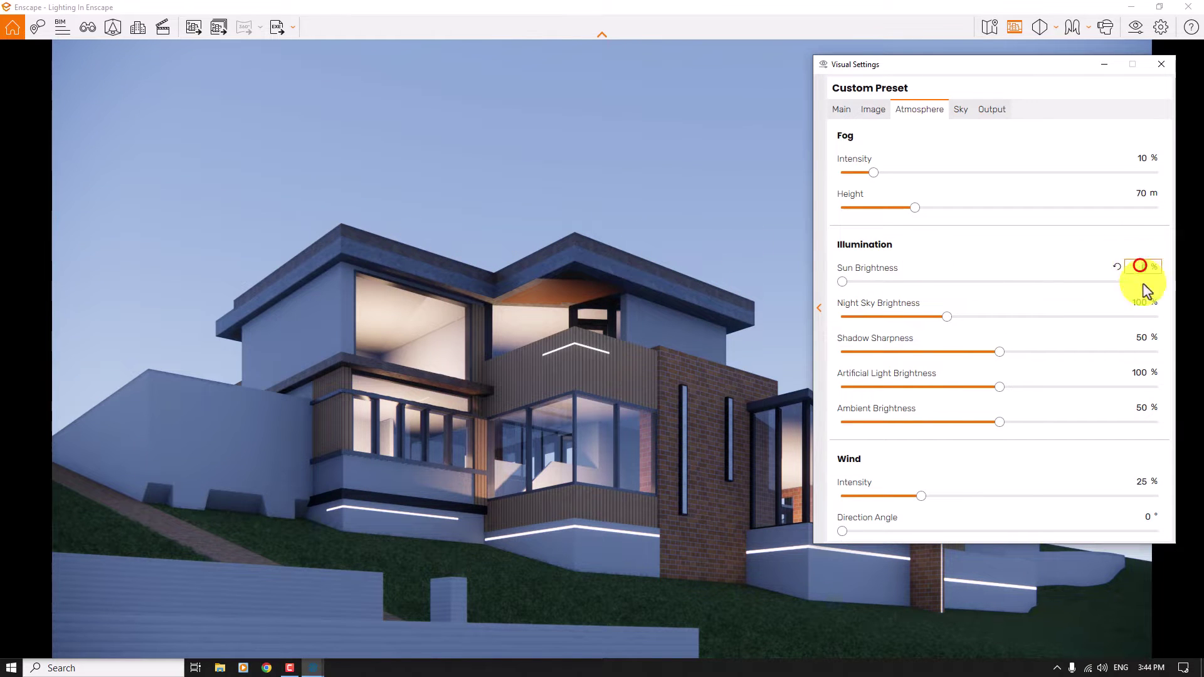
type("12")
key("Return")
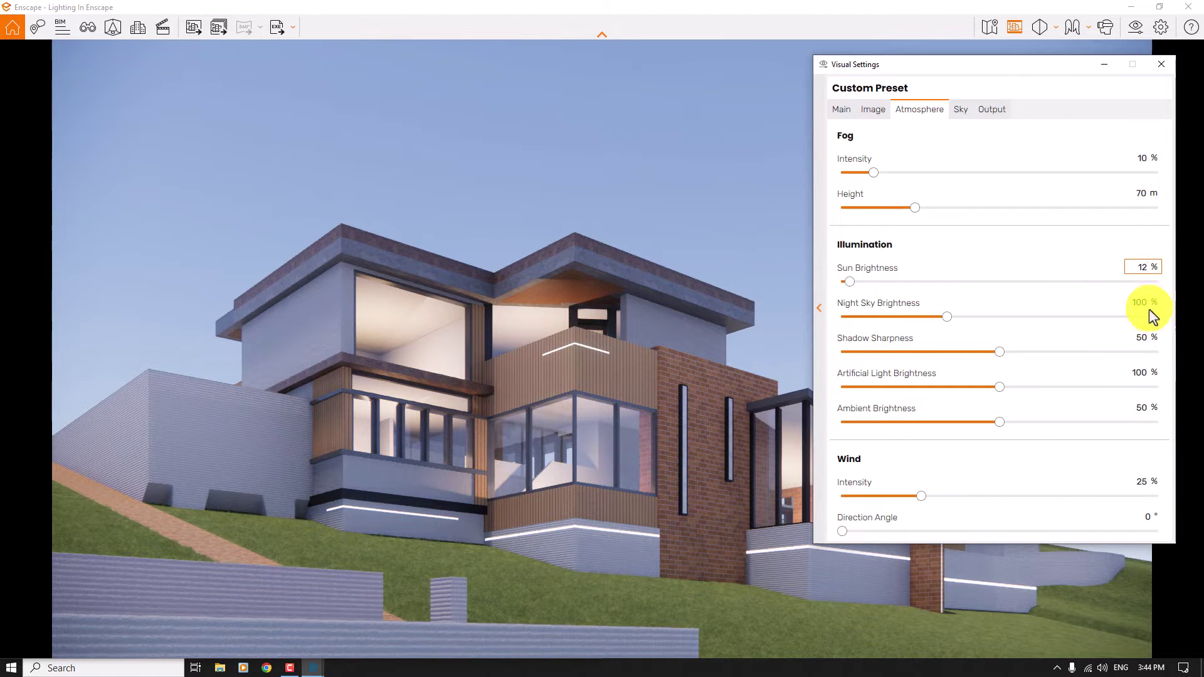
Set the sun brightness to 2 % in the illumination settings.
left_click(1146, 269)
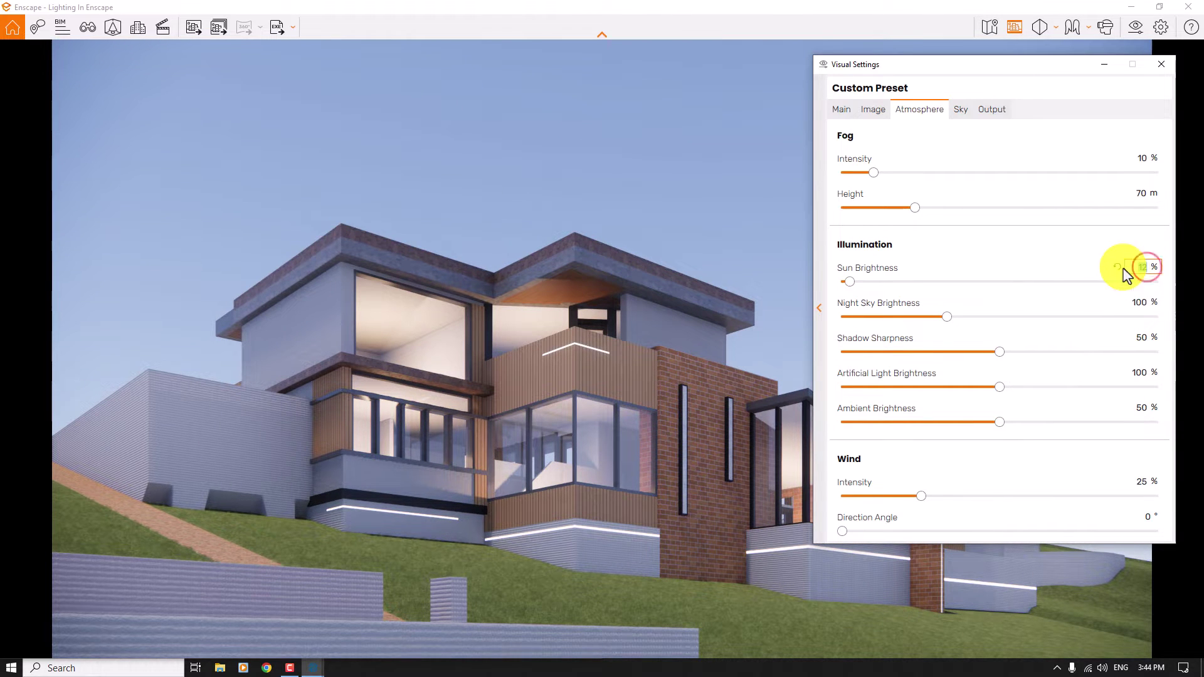
type("2")
key("Return")
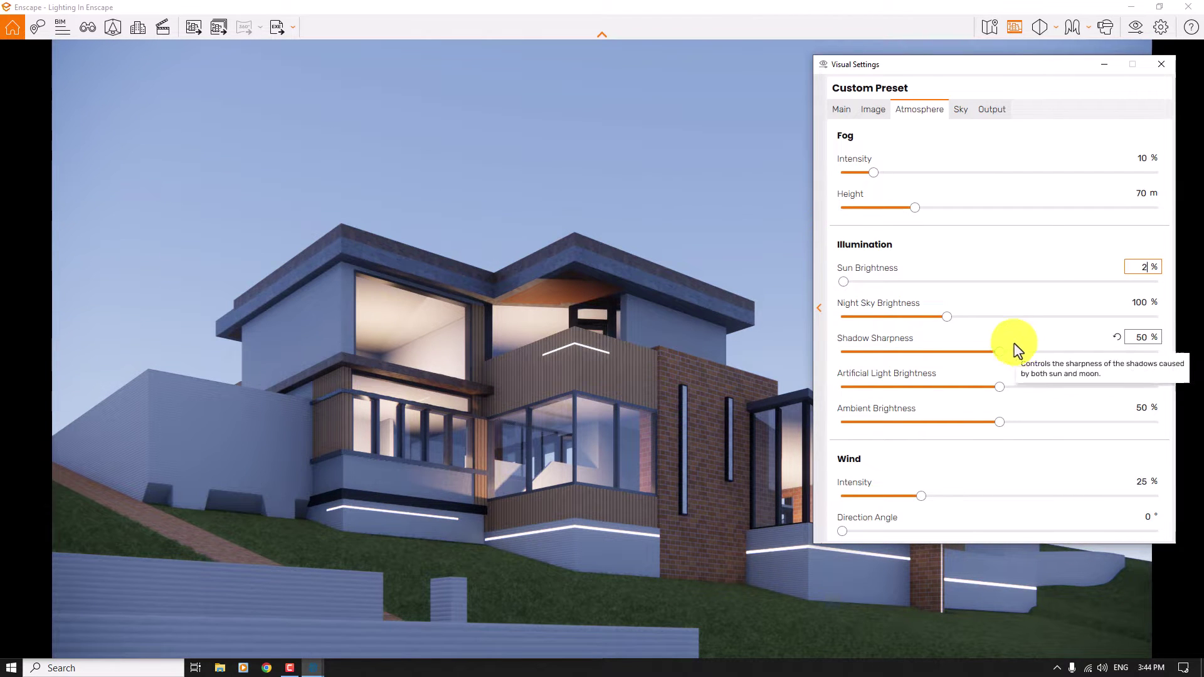
Set the night sky brightness to 144 %.
left_click_drag(946, 318, 972, 318)
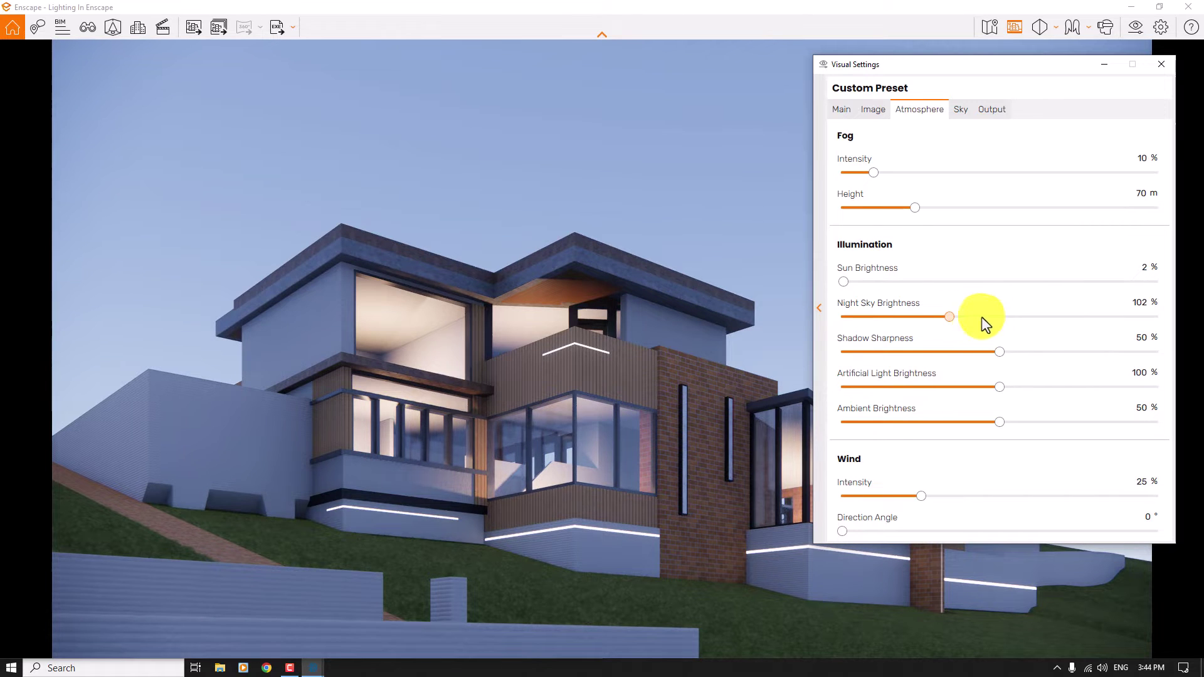
left_click(1134, 302)
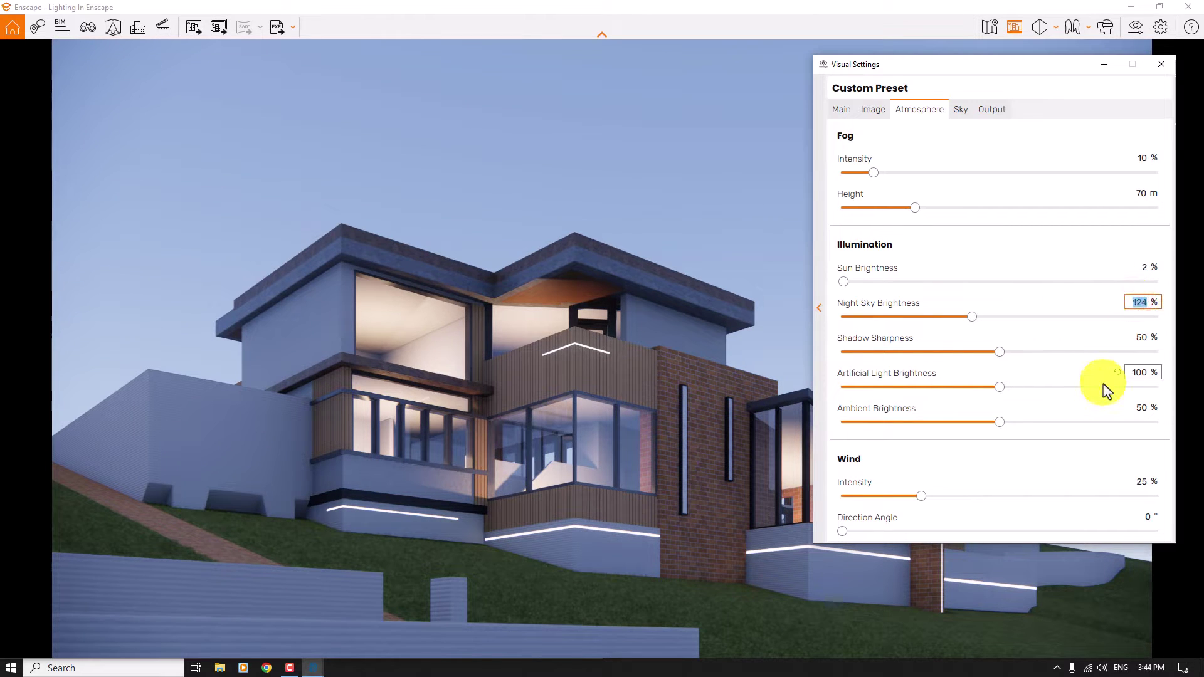
type("144")
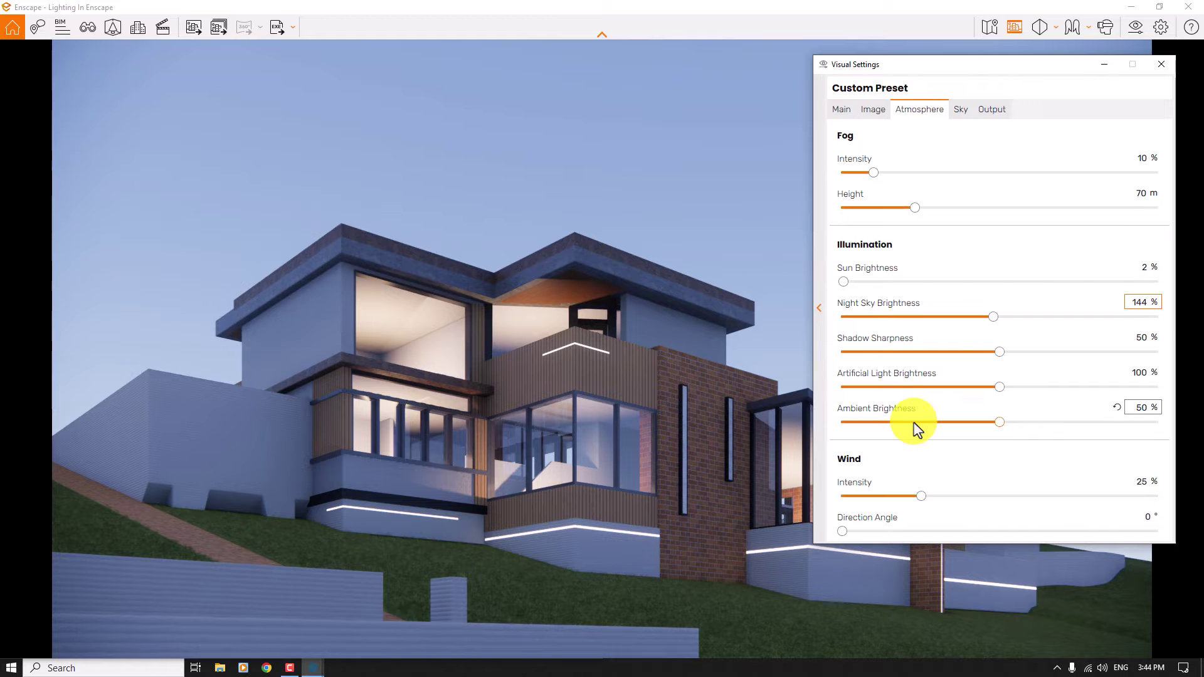
Set the shadow sharpness to 88 %.
mouse_move(916, 430)
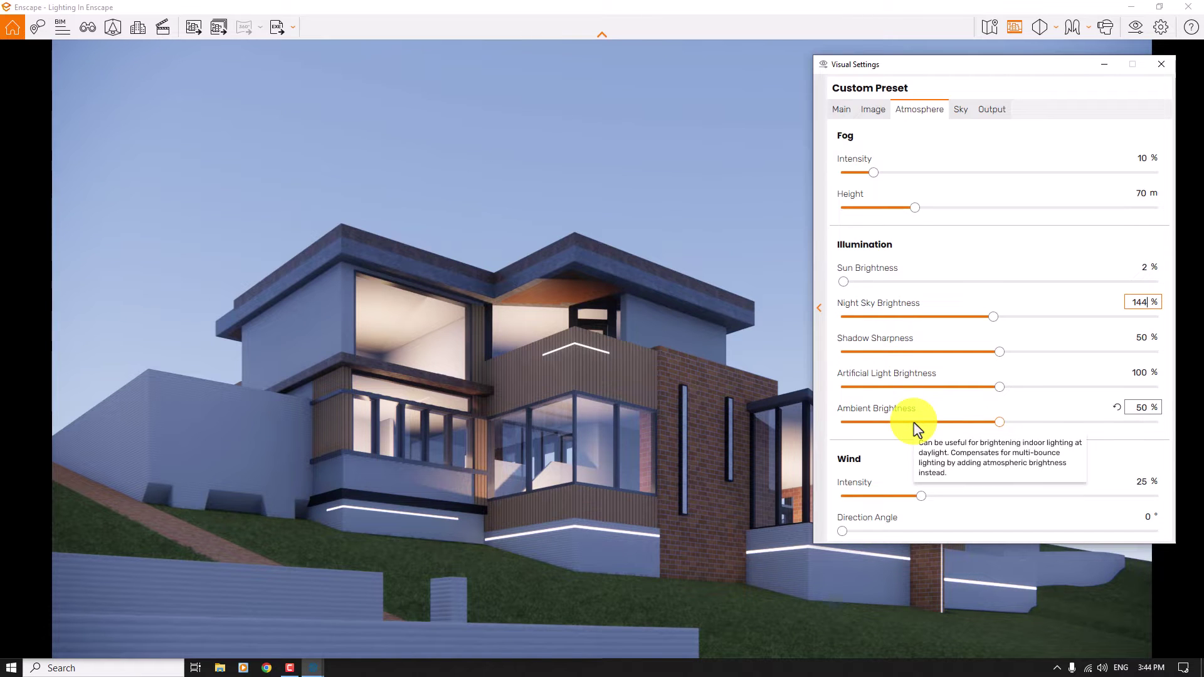
left_click(1138, 338)
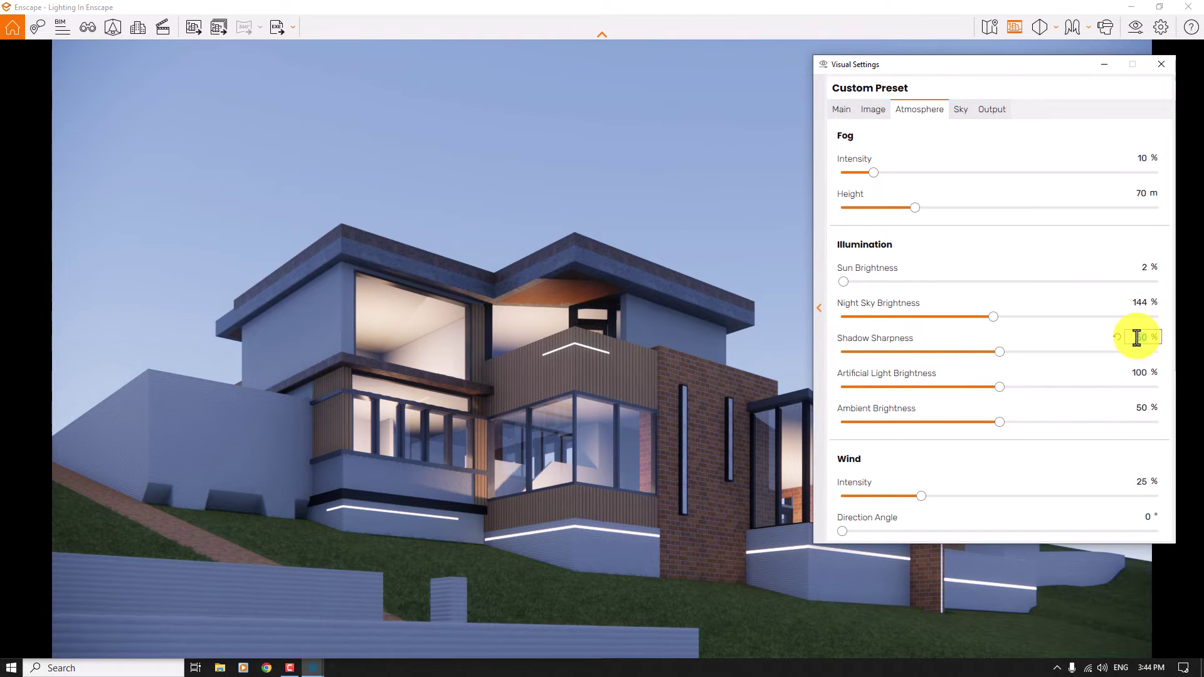
type("88")
key("Return")
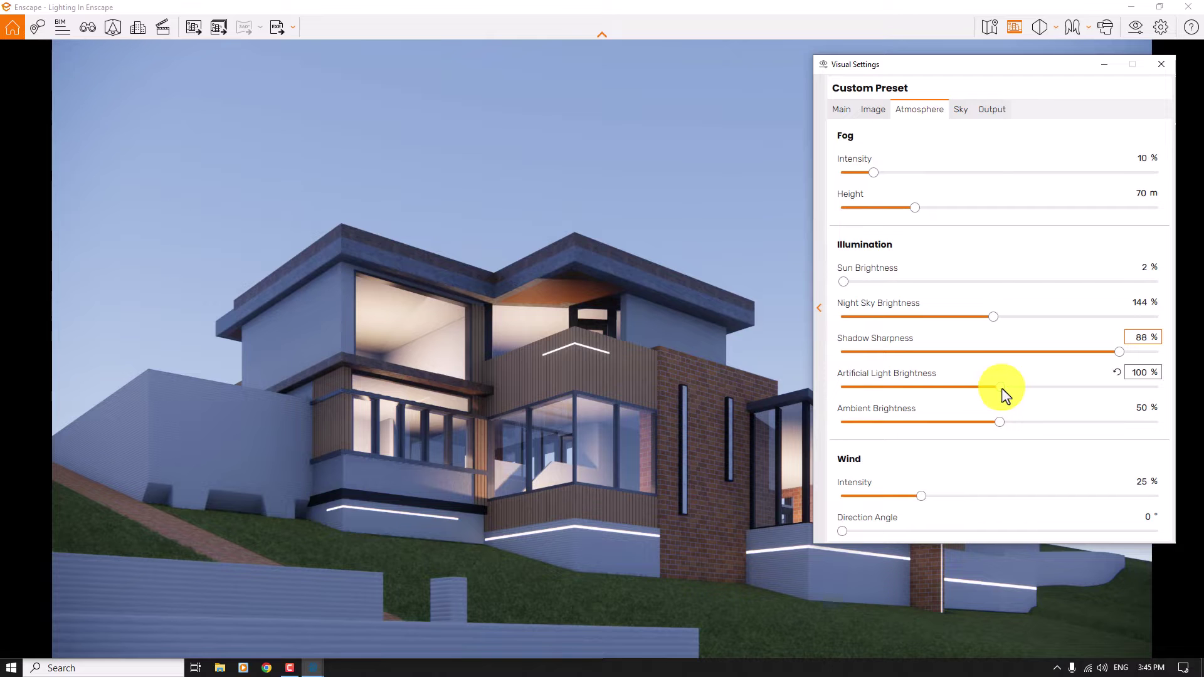
Try an artificial light brightness of 146 % for the house lights.
left_click_drag(1000, 389, 1005, 387)
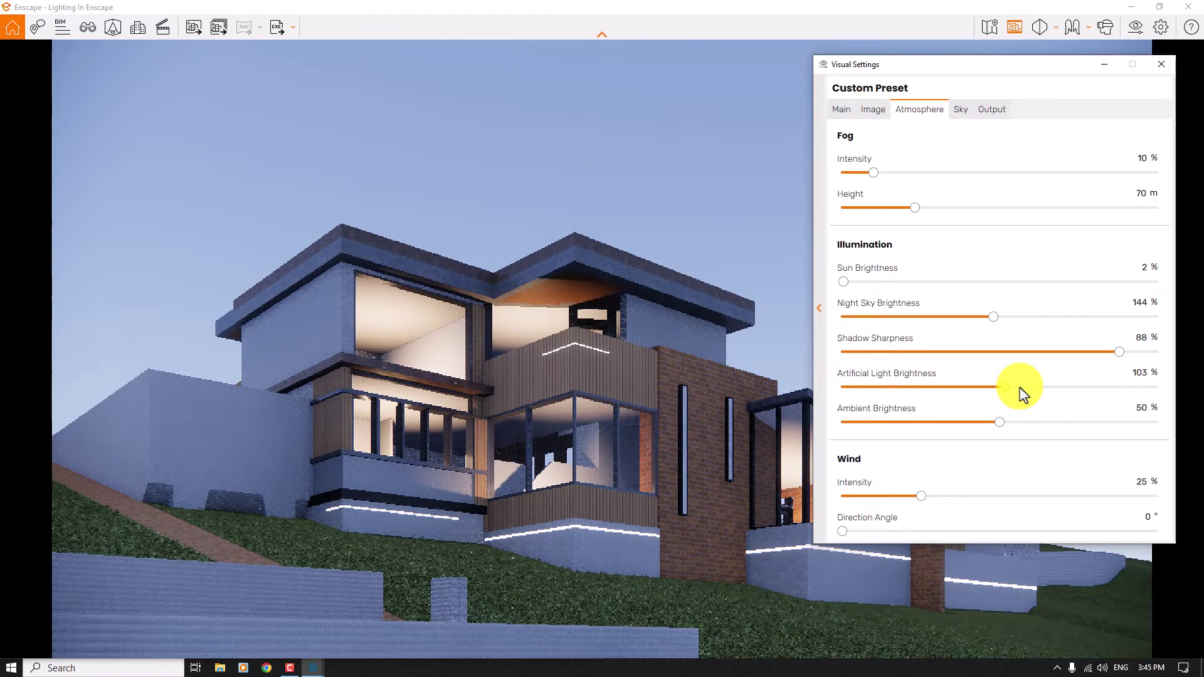
left_click(1057, 387)
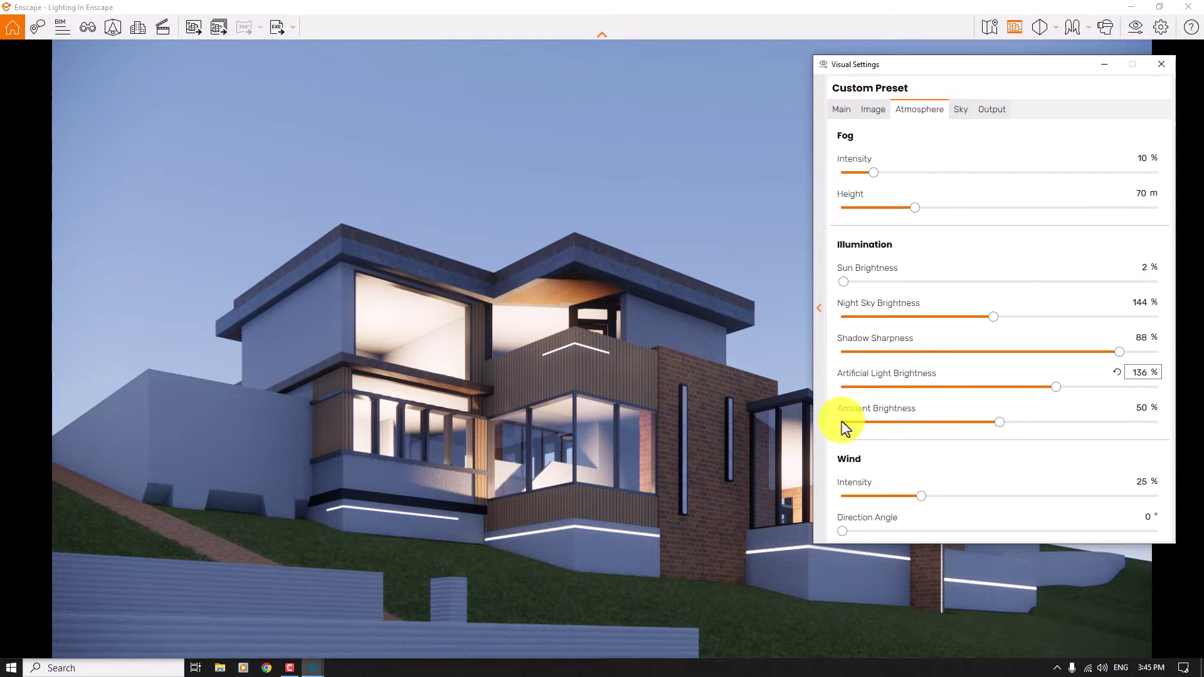
left_click(1141, 374)
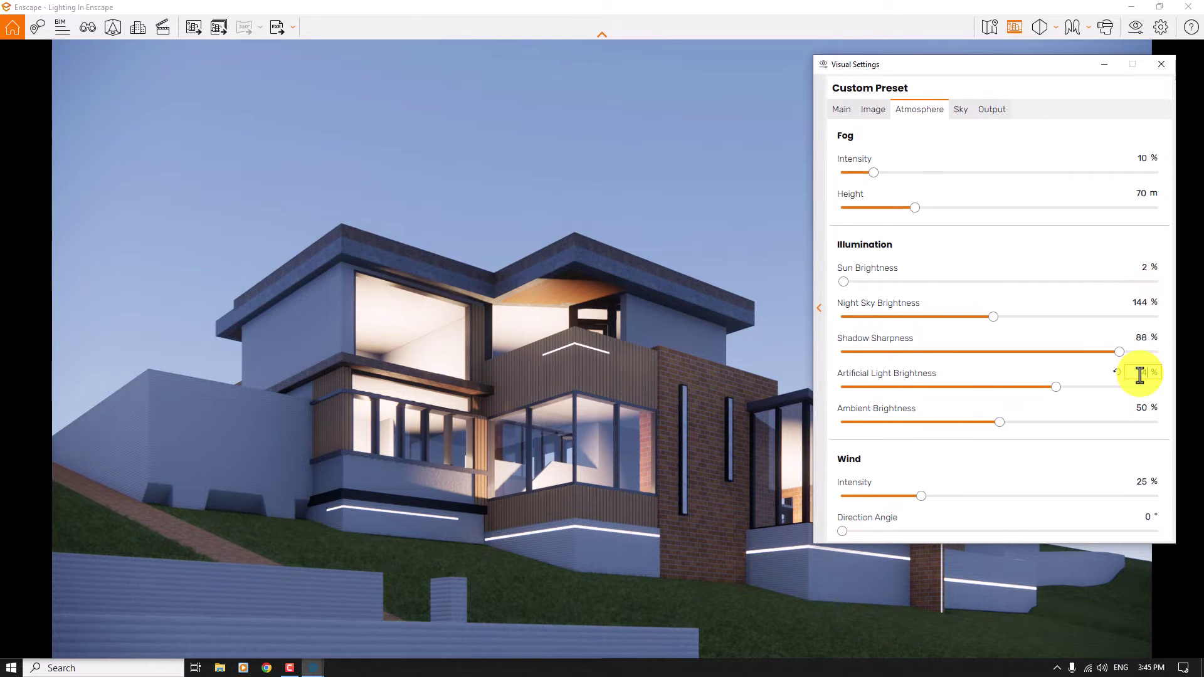
key("Return")
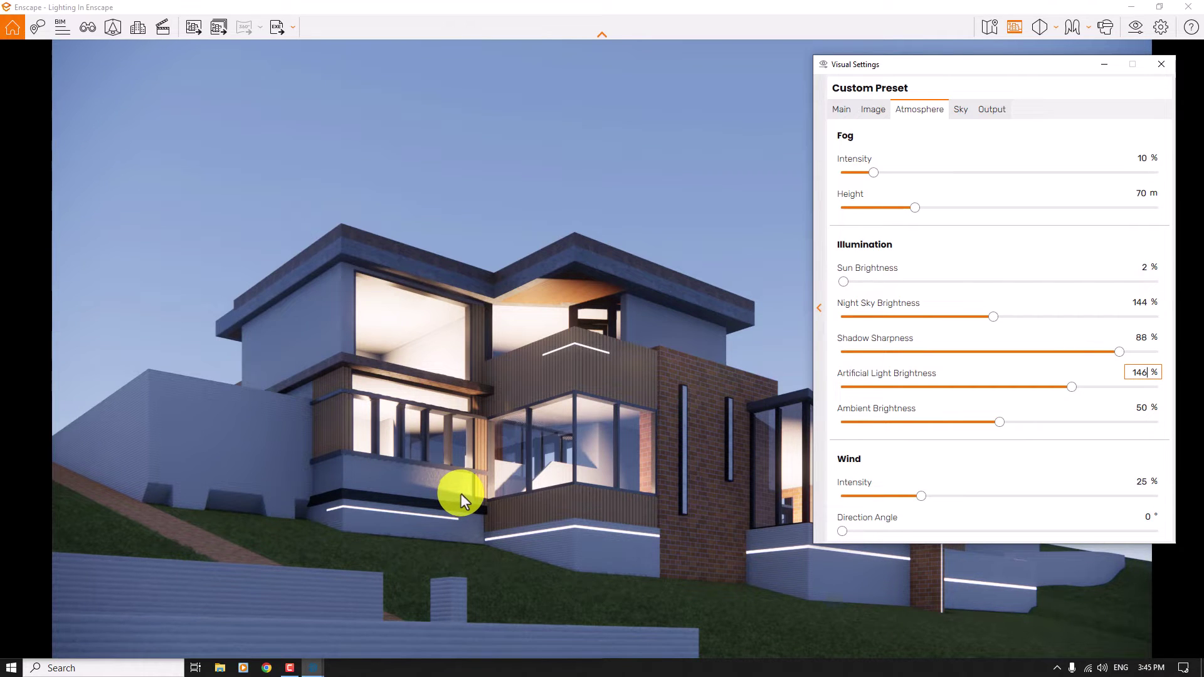
Set the ambient brightness to 56 %.
key("Tab")
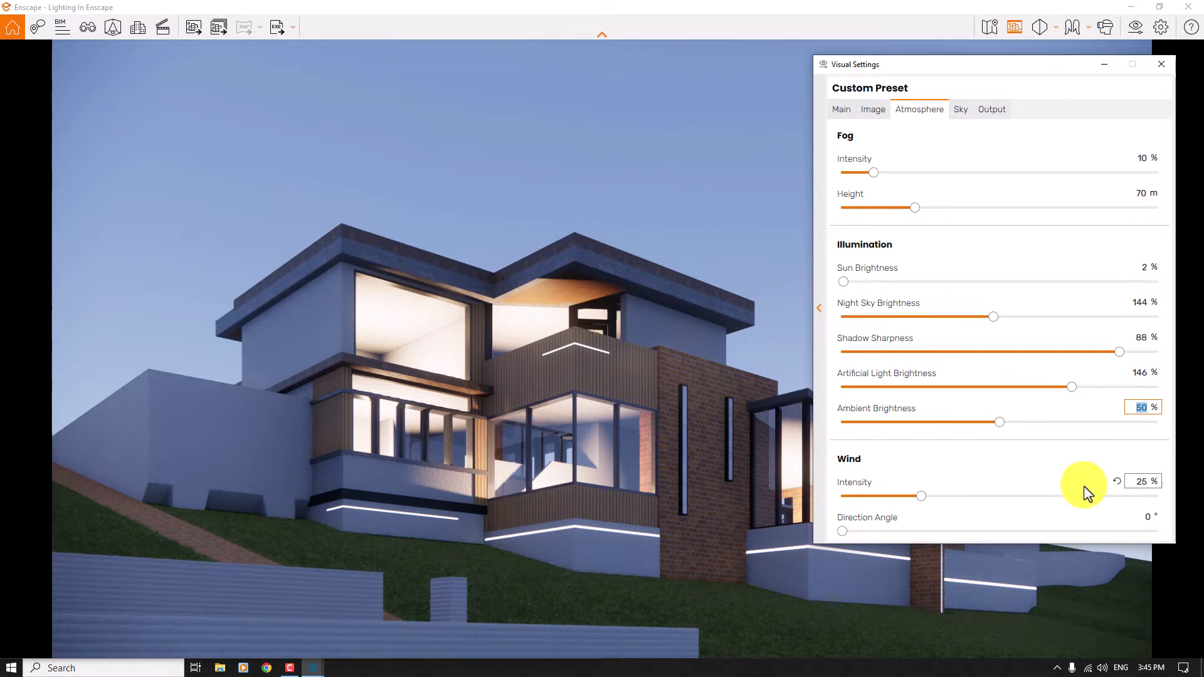
type("56")
key("Return")
Set the artificial light brightness to 136 %.
left_click(1136, 374)
type("136")
key("Return")
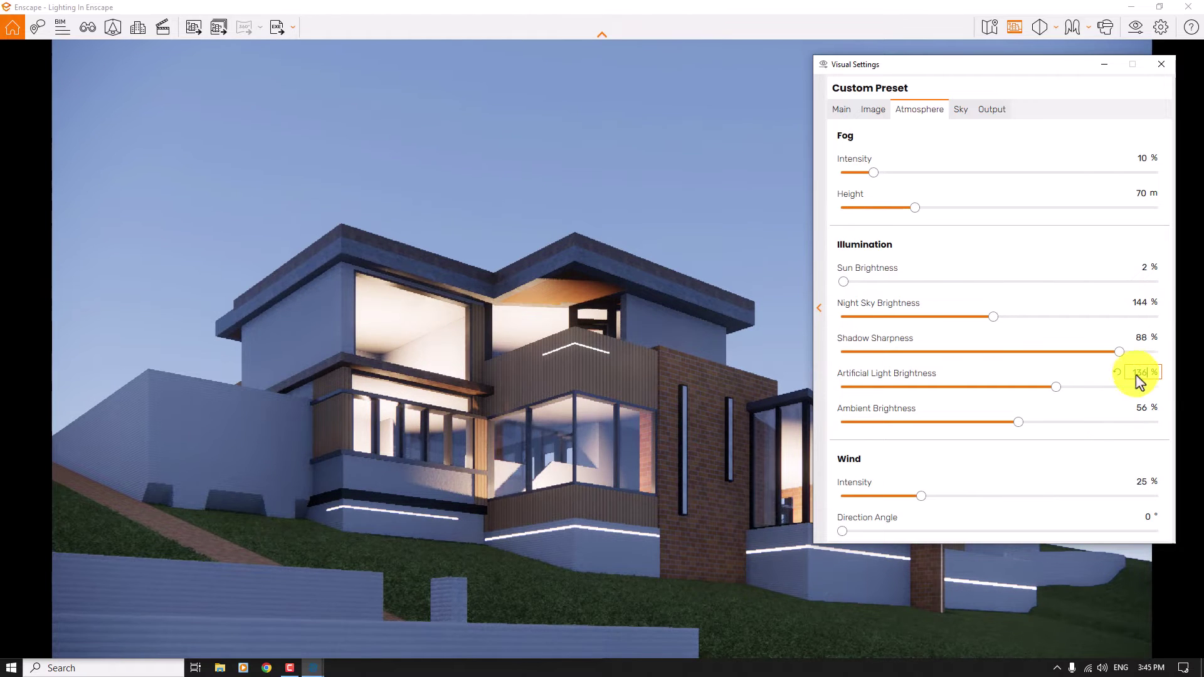
Set both the wind intensity and the fog intensity to 0 %.
left_click(1145, 481)
type("0")
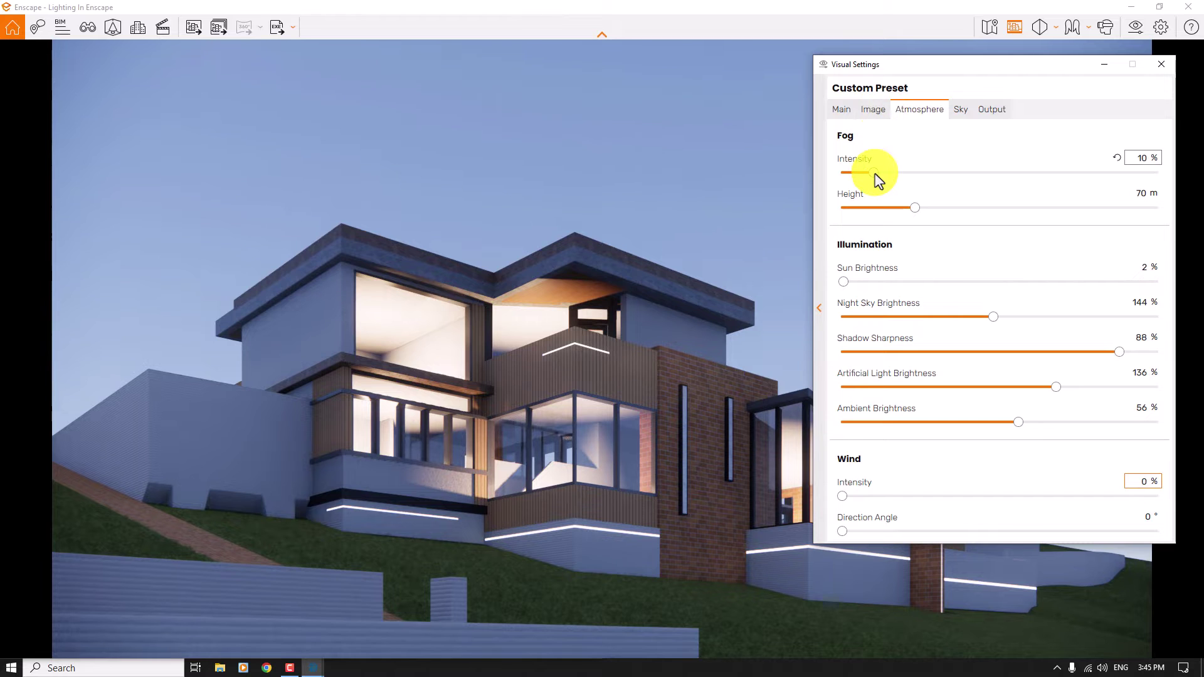
mouse_move(878, 180)
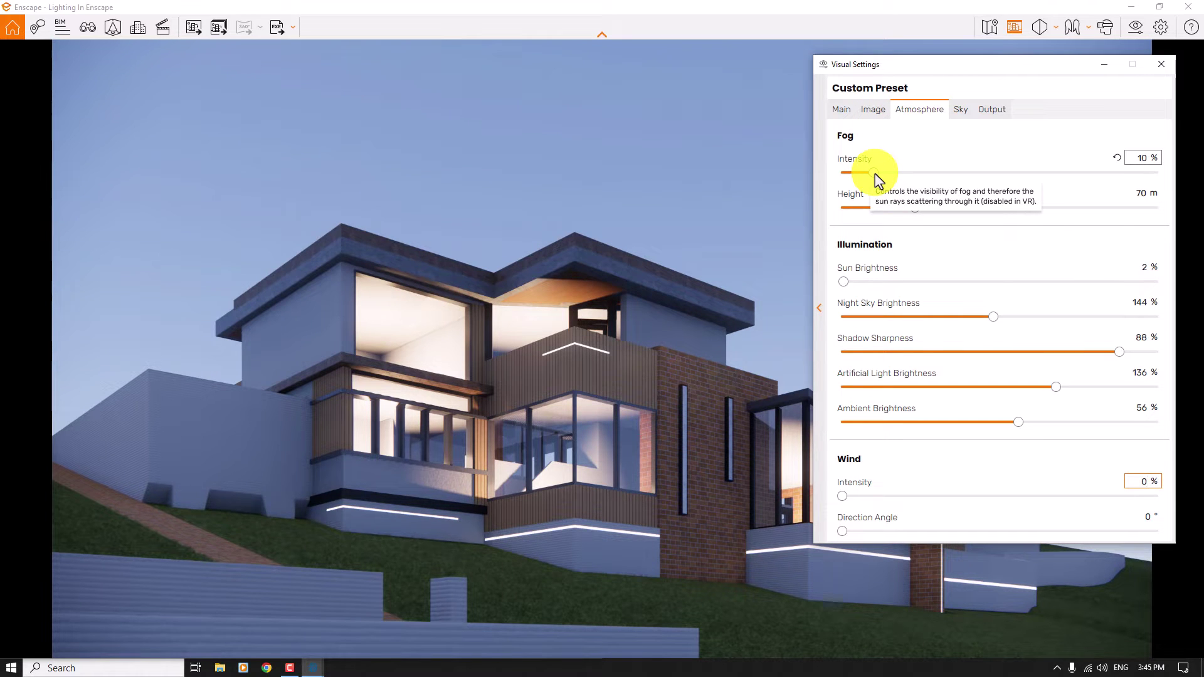
left_click_drag(878, 180, 814, 179)
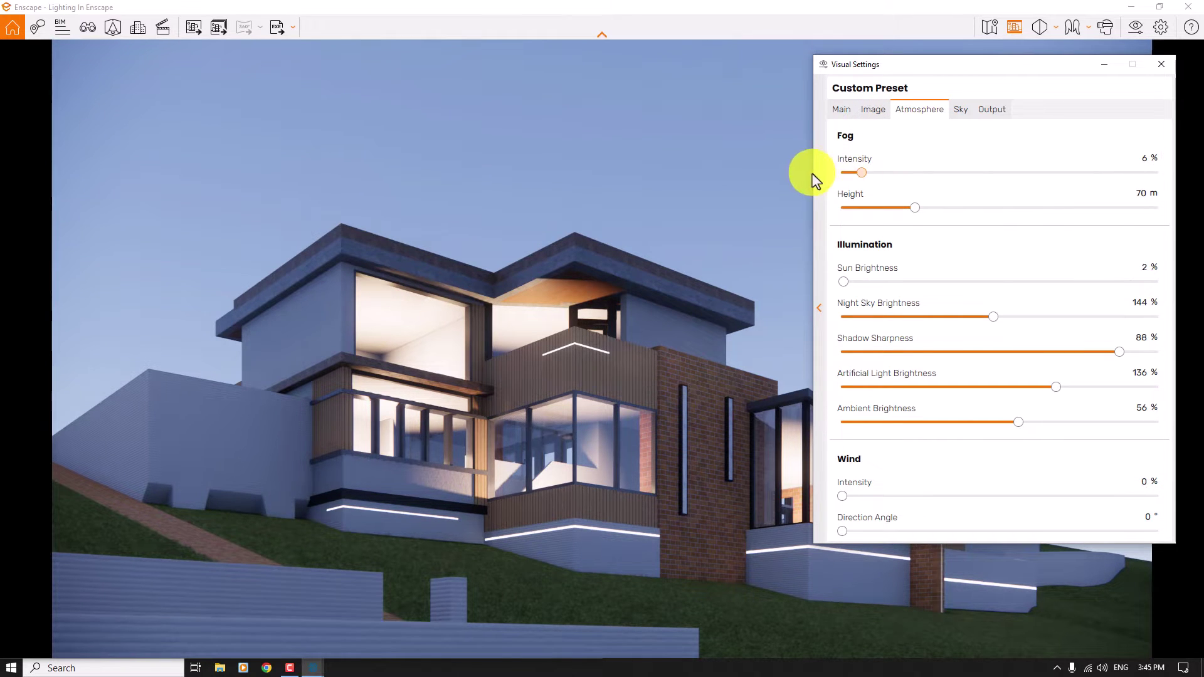
Set the horizon source of the sky to White Cubes.
left_click(961, 112)
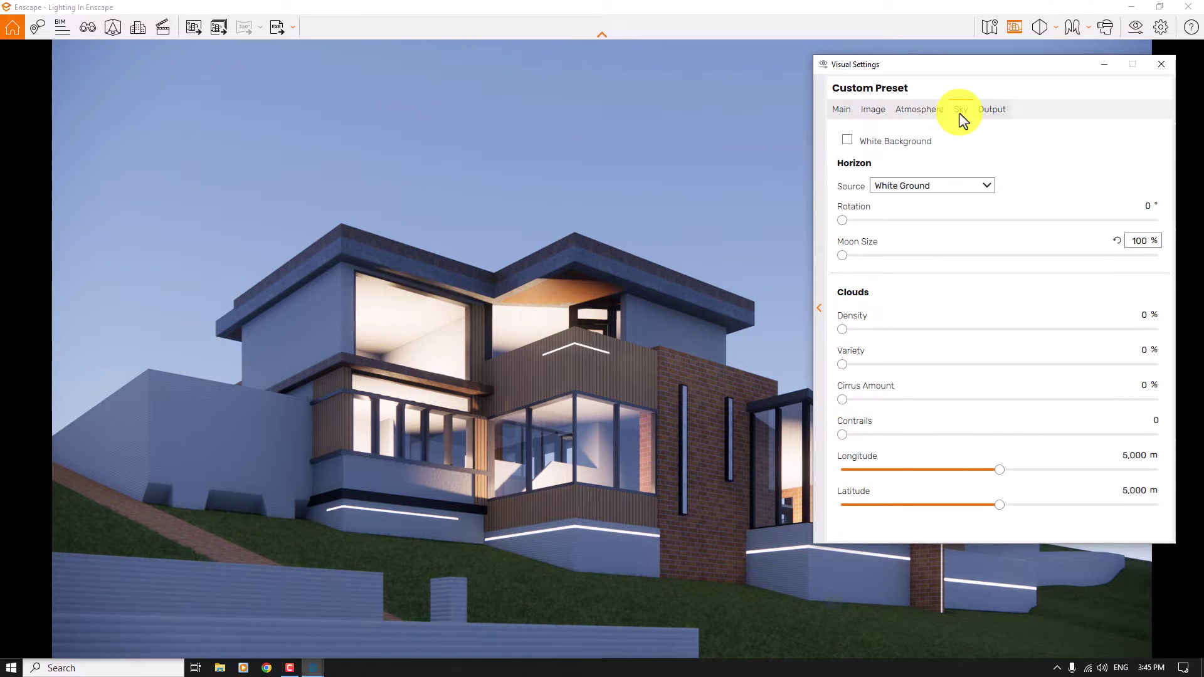
left_click(904, 187)
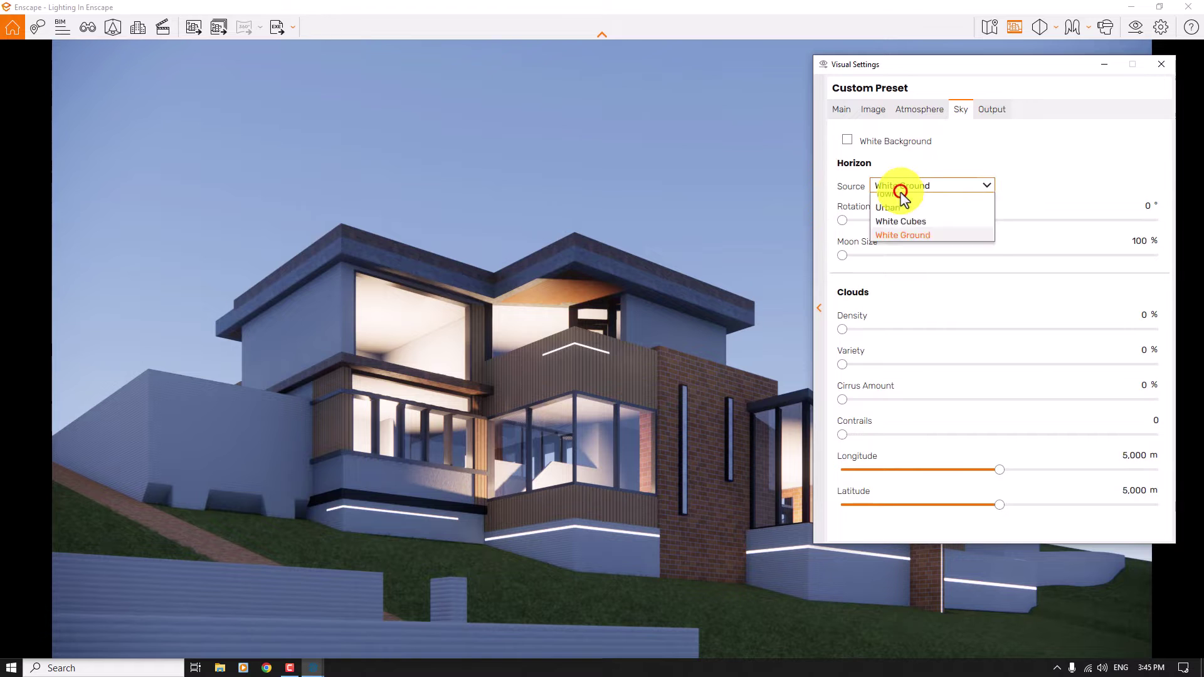
left_click(909, 323)
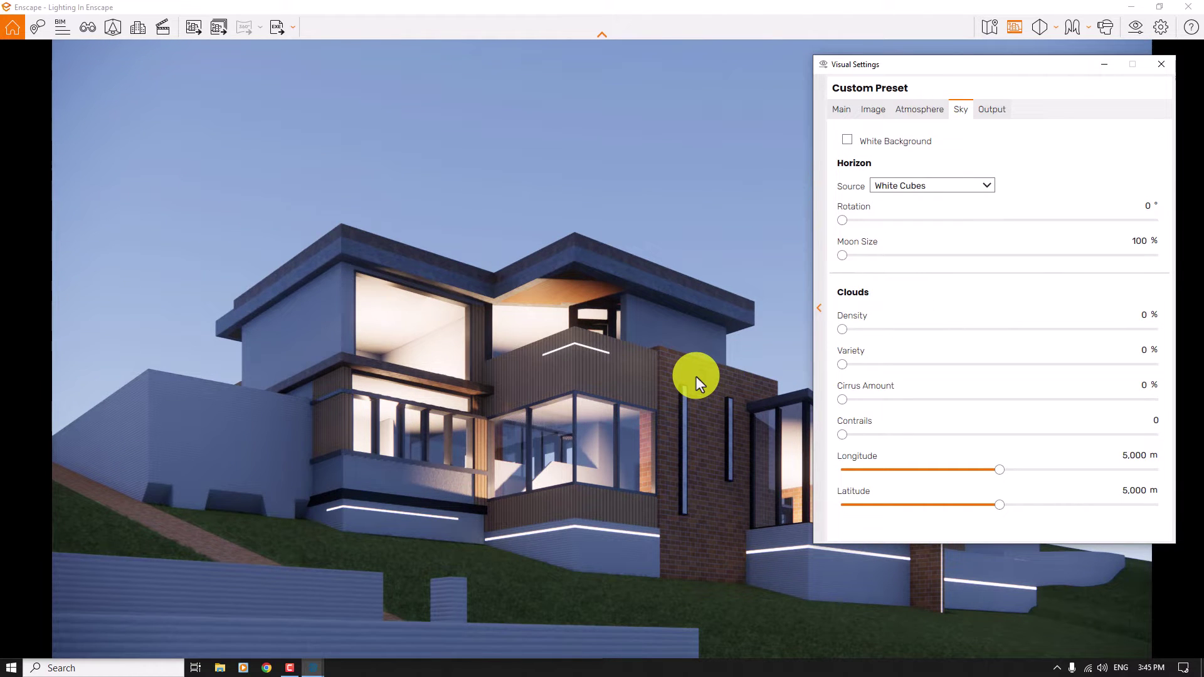
Set the file format for exported images to JPEG Image (*.jpg).
left_click(988, 113)
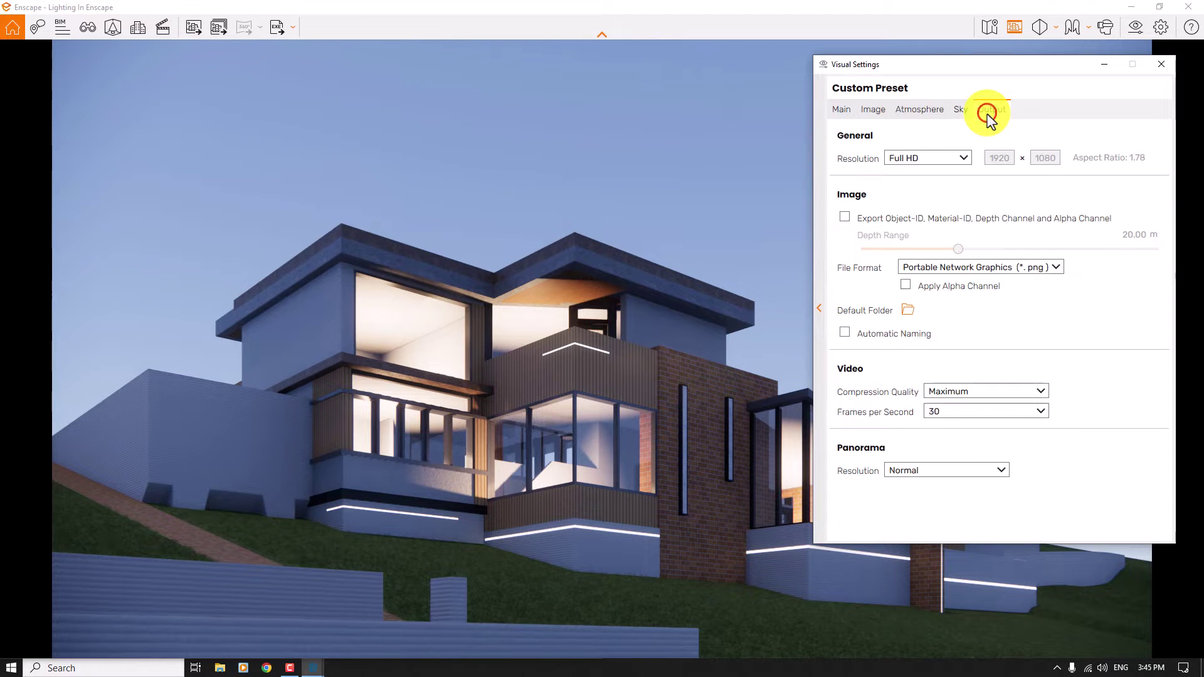
left_click(919, 273)
left_click(922, 302)
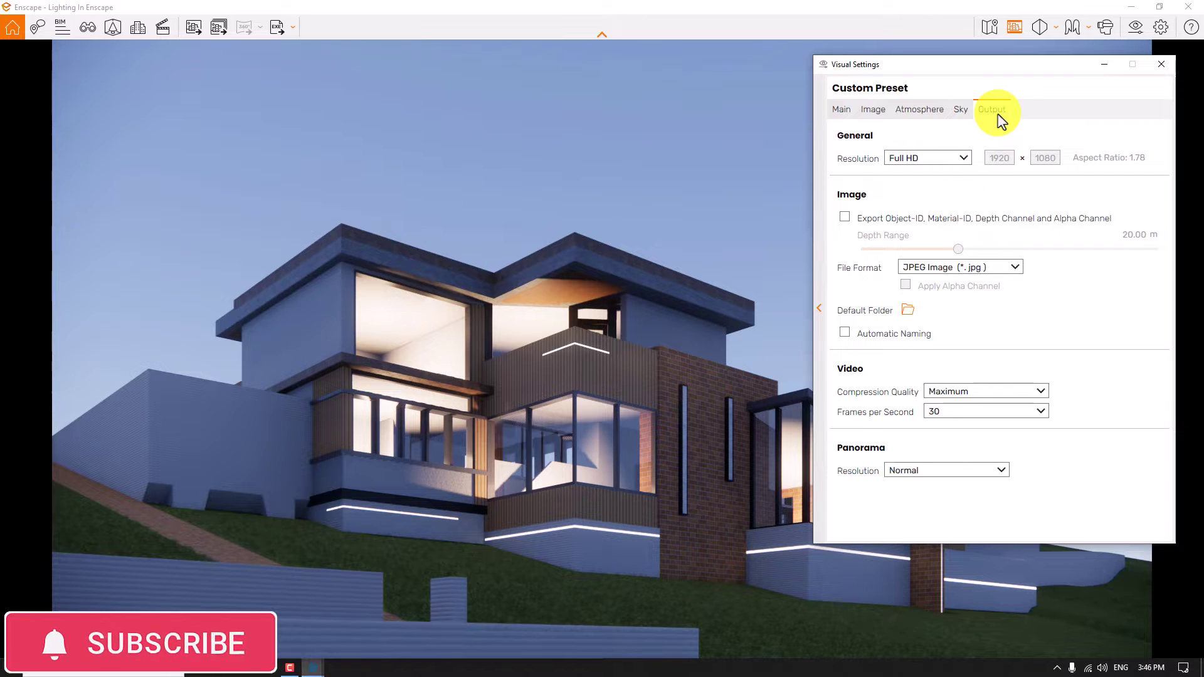
Enable auto contrast and set the image's color temperature to 4,600 K.
left_click(889, 113)
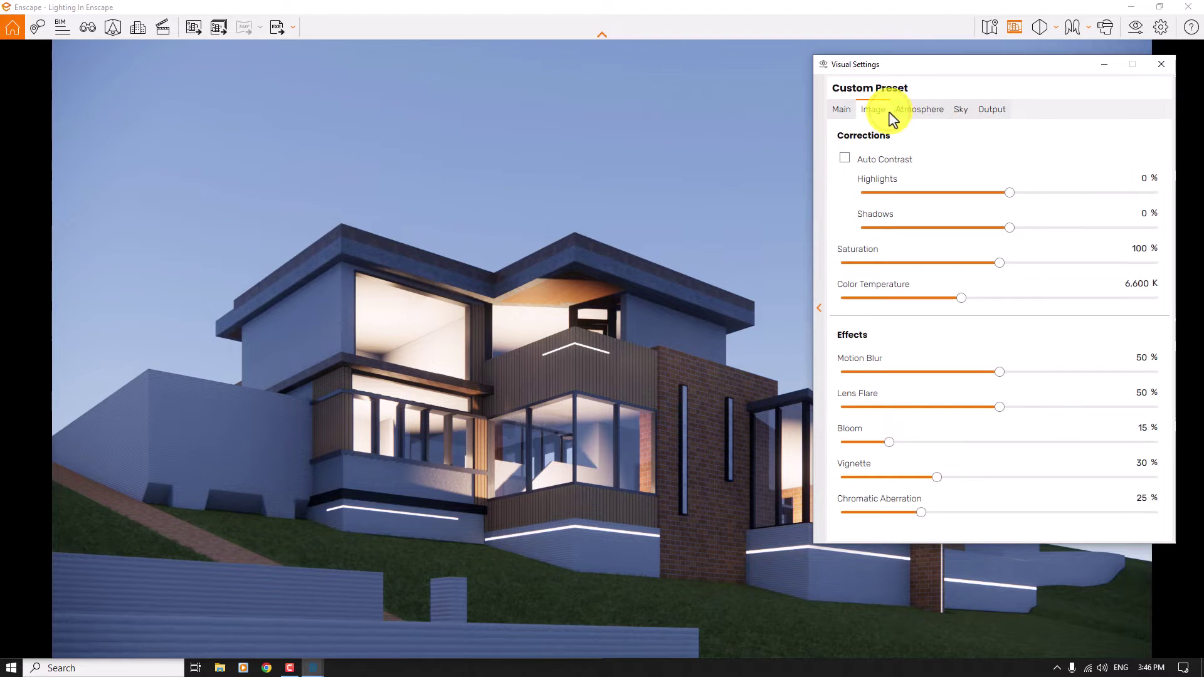
left_click(845, 158)
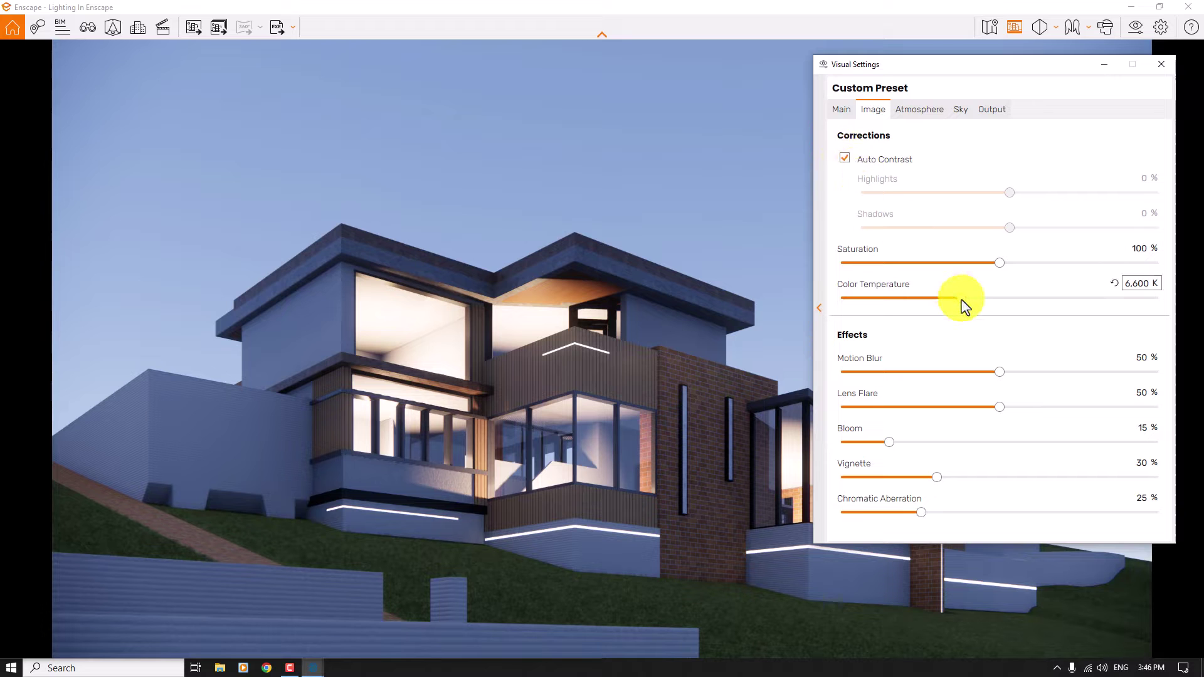
left_click_drag(961, 299, 901, 298)
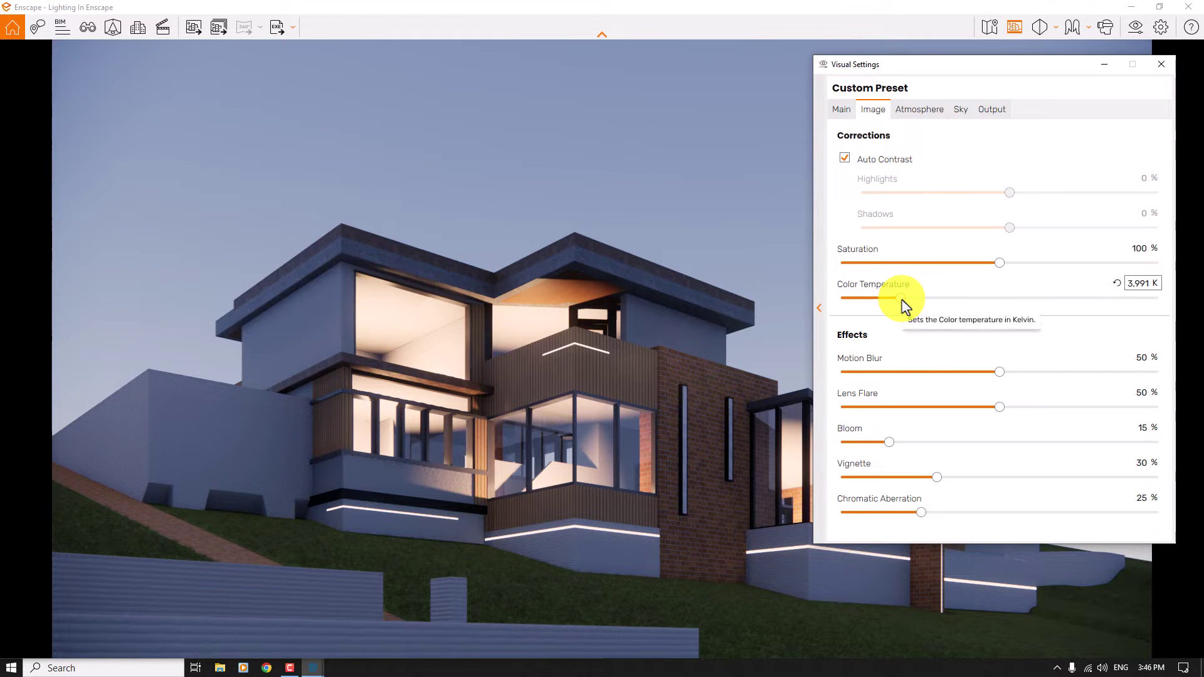
left_click_drag(902, 299, 997, 302)
left_click(1136, 284)
type("4,")
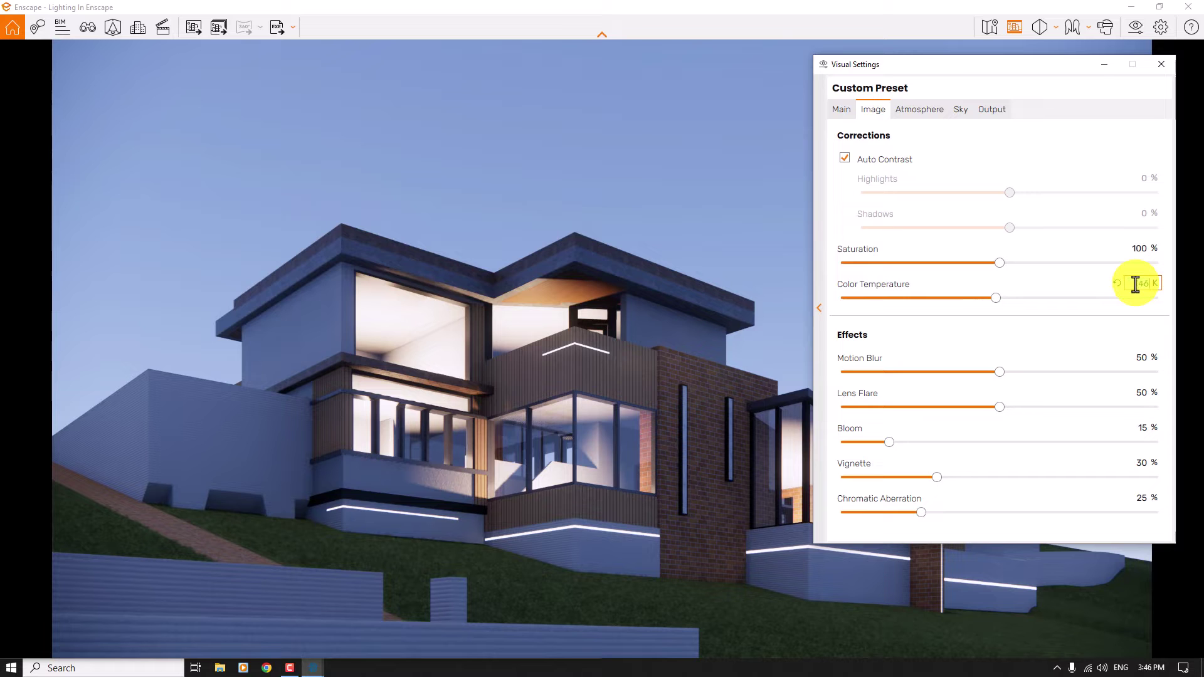
type("000")
key("Return")
Configure the image effects with 0 % motion blur, 4 % bloom and 26 % lens flare.
left_click_drag(1000, 372, 626, 367)
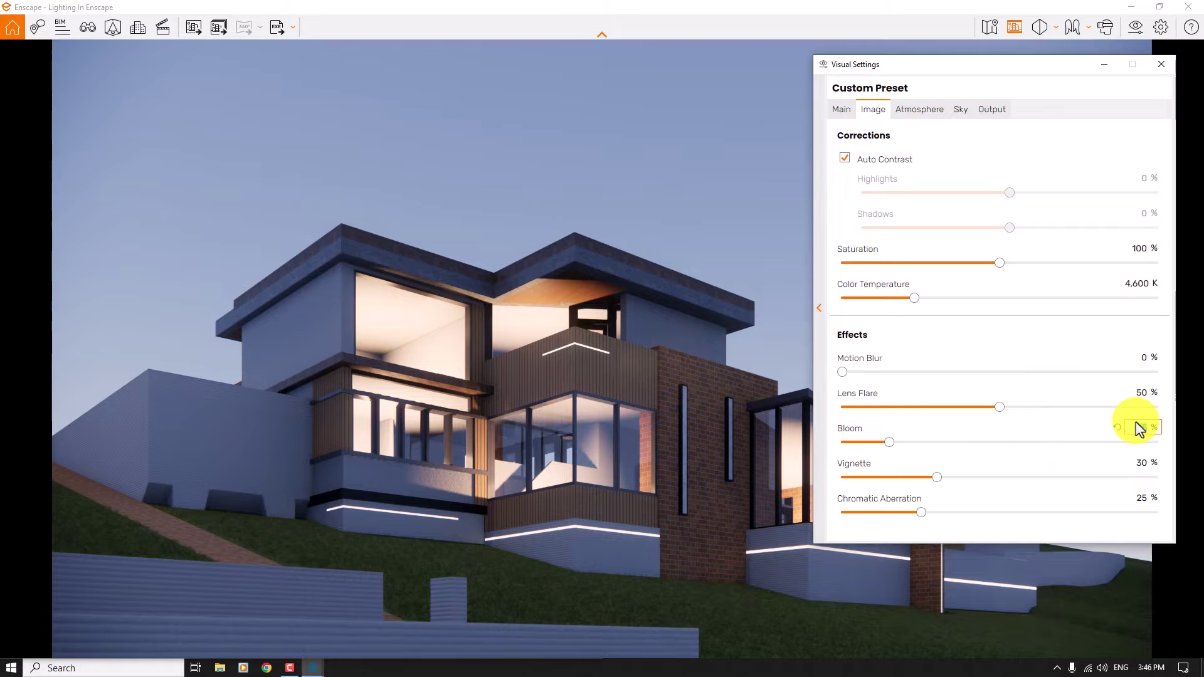
key("Return")
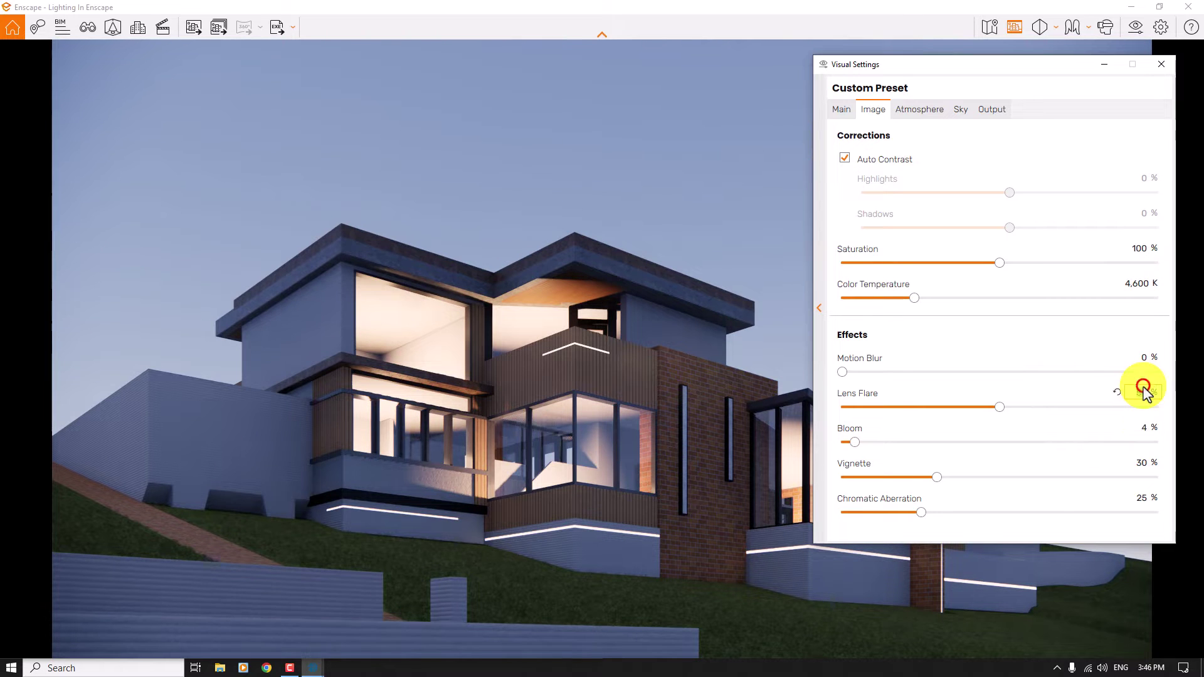
left_click(1143, 392)
type("26")
key("Return")
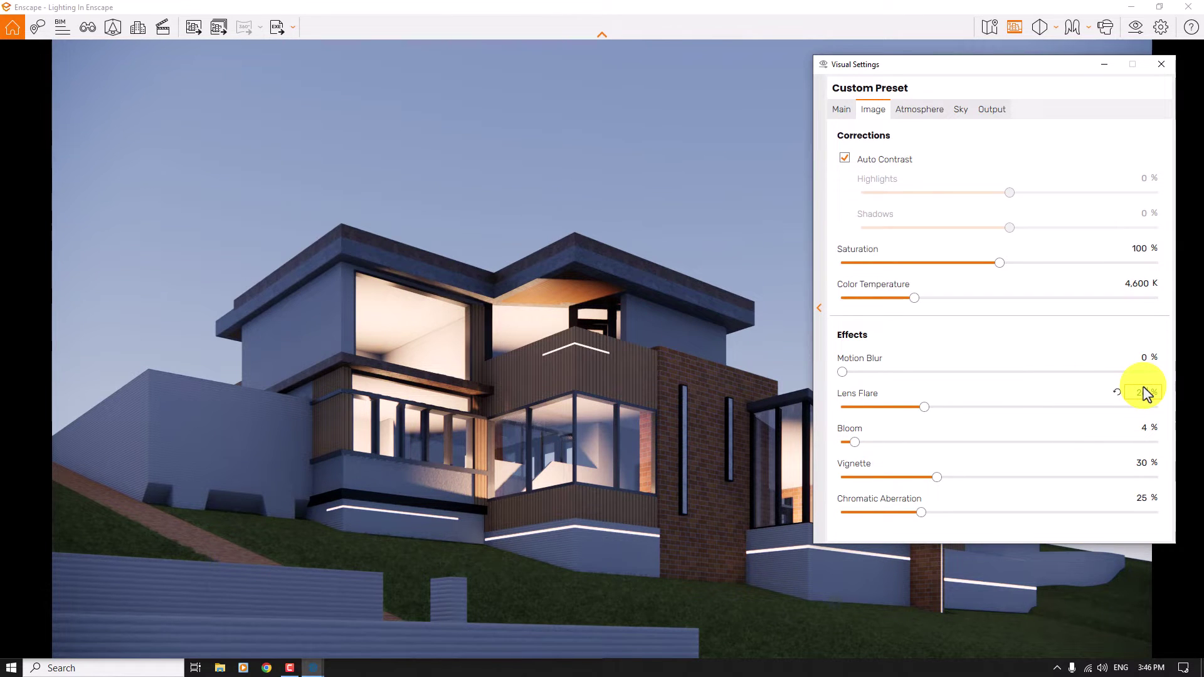
Set the vignette to 11 % and the chromatic aberration to 3 %.
left_click(1144, 465)
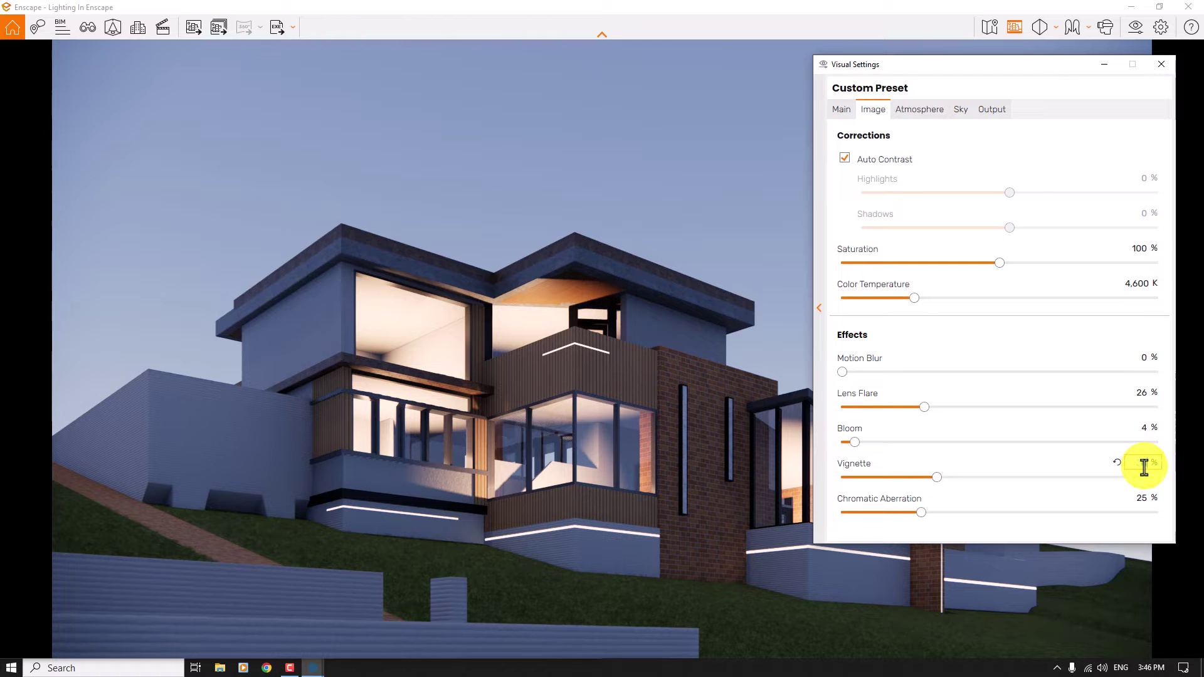
type("11")
key("Return")
left_click(1142, 497)
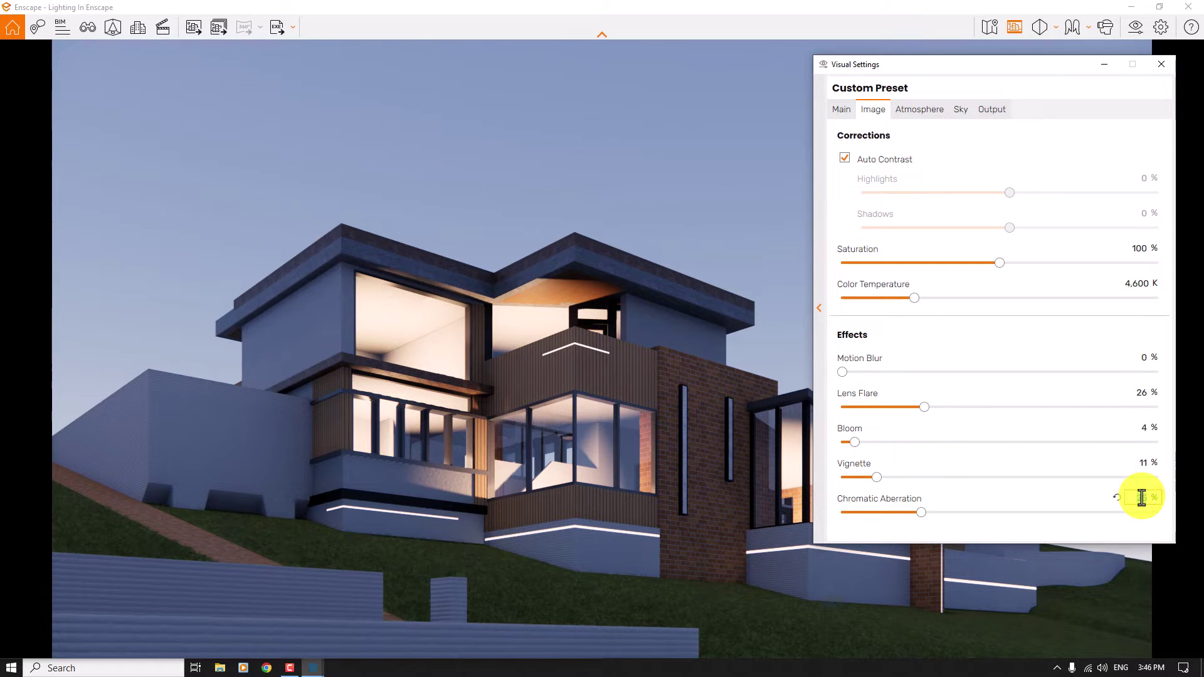
type("0")
key("Return")
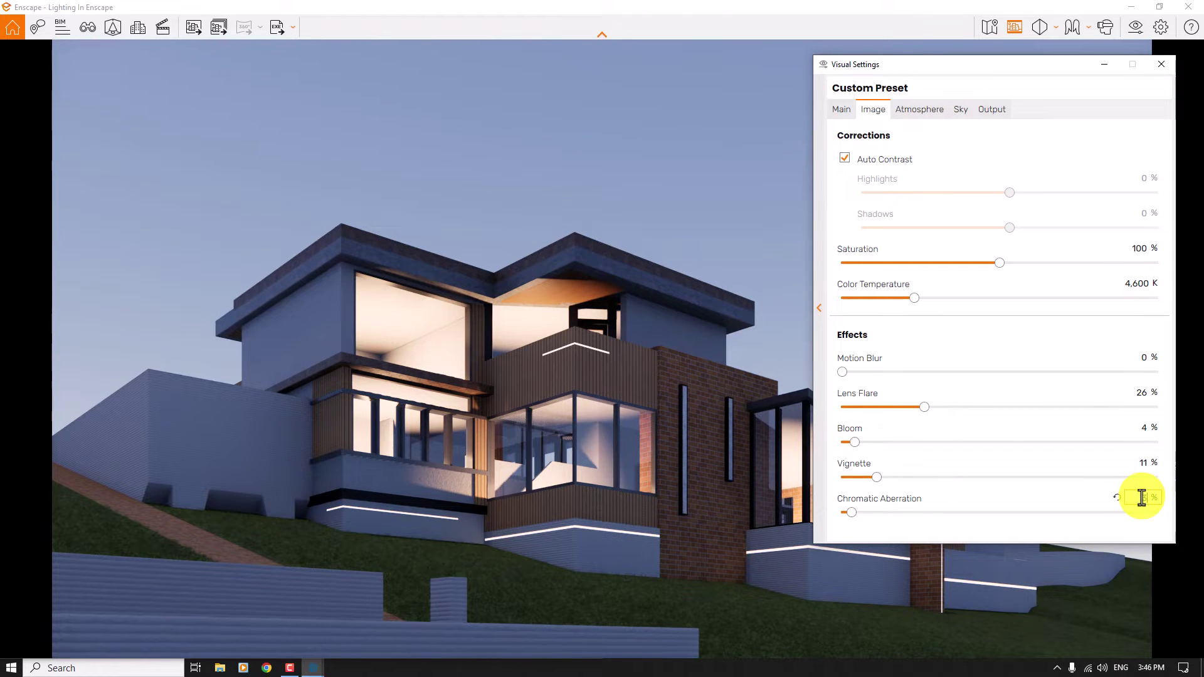
Set the camera exposure to 62 % and raise the rendering quality to High.
left_click(841, 111)
left_click_drag(1000, 307, 1028, 307)
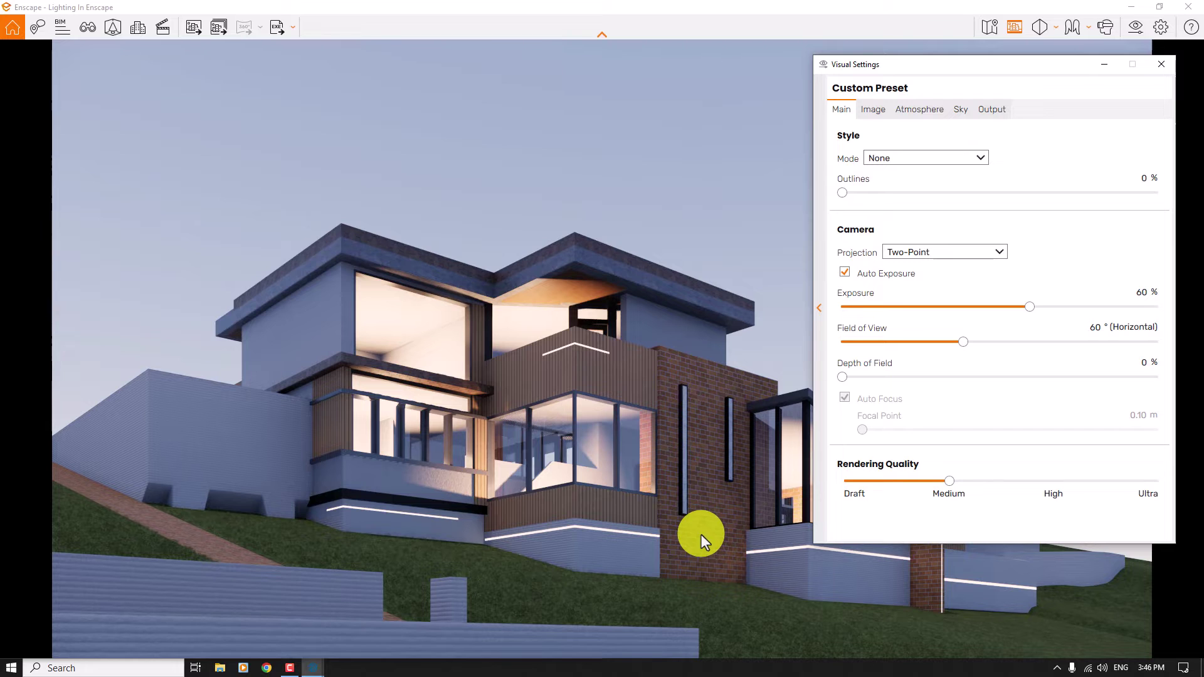
double_click(1136, 295)
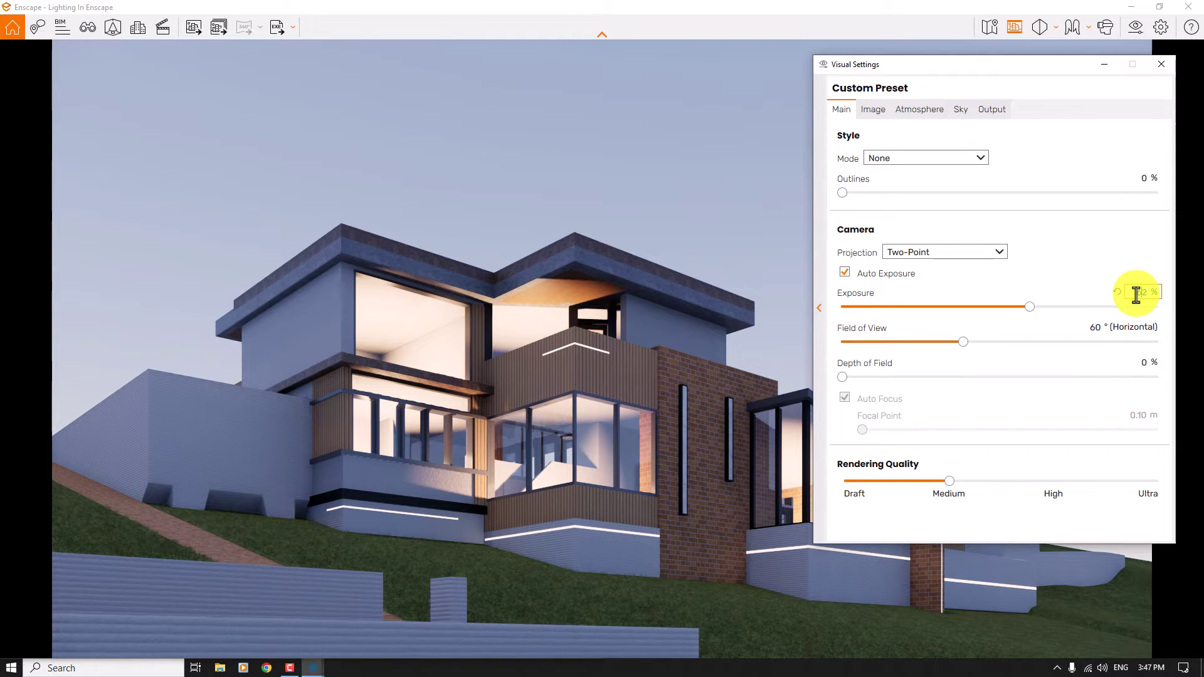
key("Return")
left_click(1136, 295)
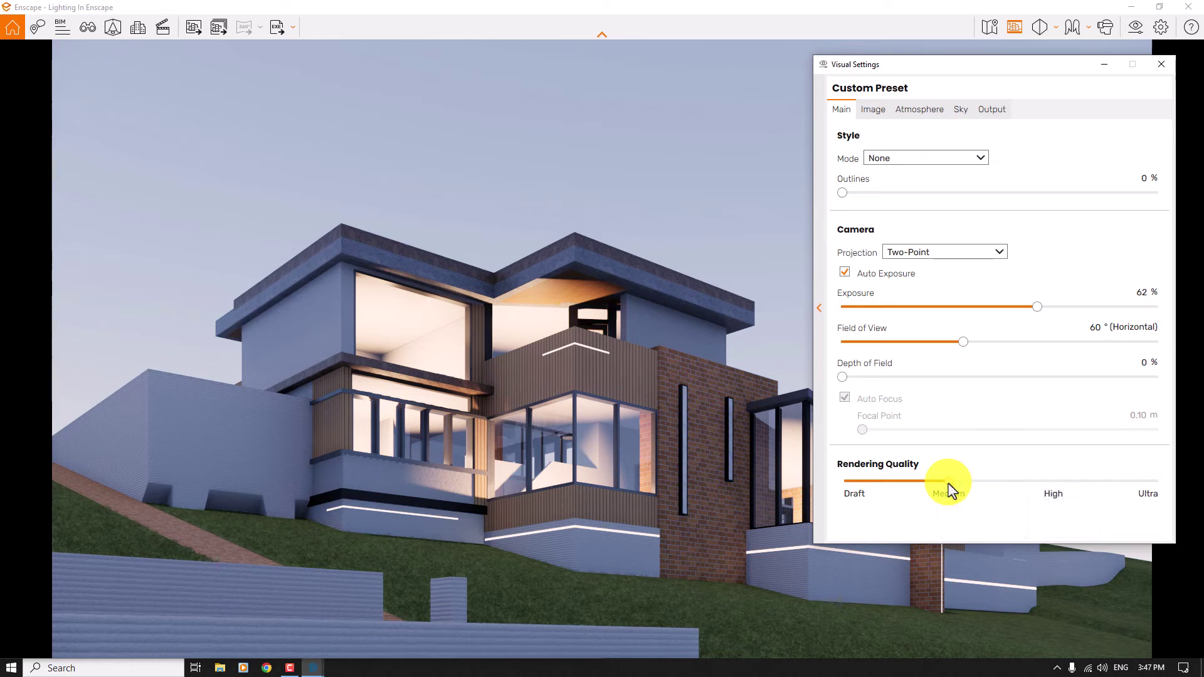
left_click_drag(949, 483, 1038, 492)
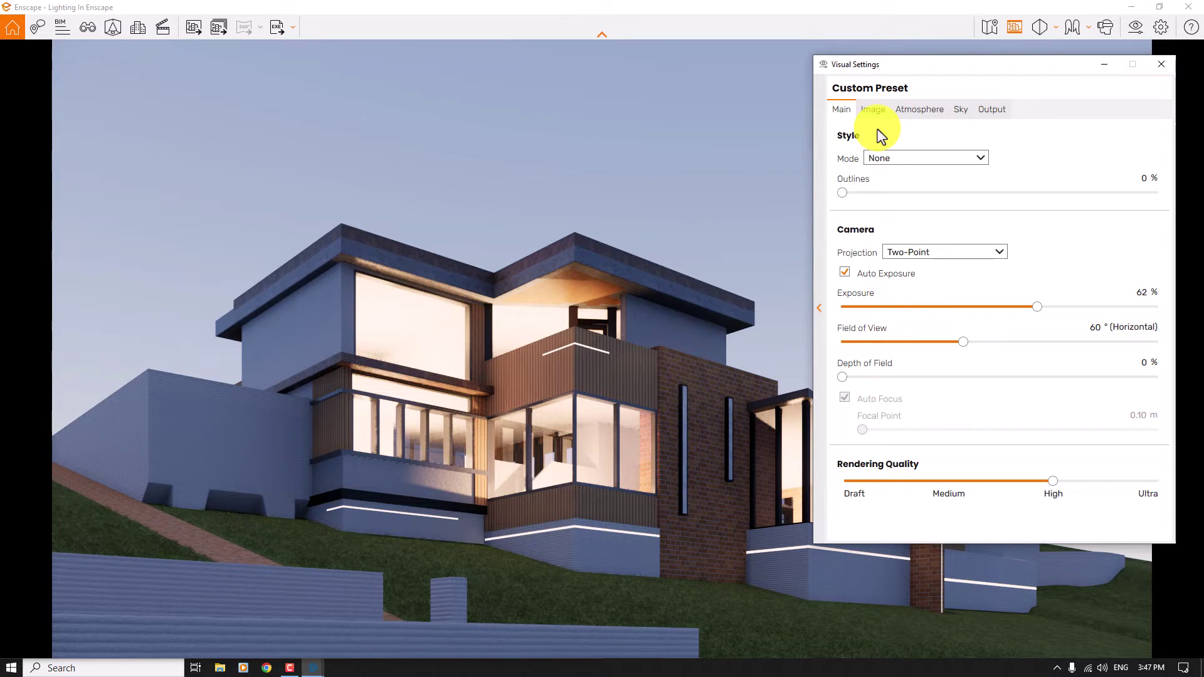
Set the artificial light brightness in the atmosphere illumination settings to 94 %.
left_click(935, 112)
left_click(1142, 372)
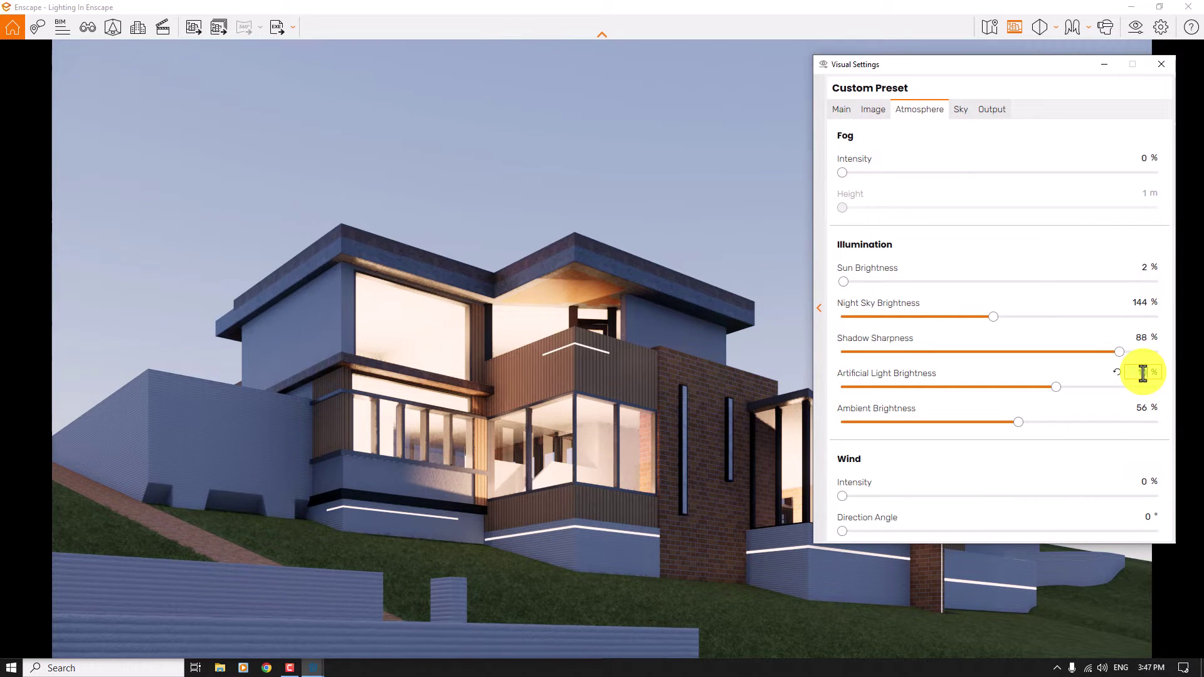
key("Return")
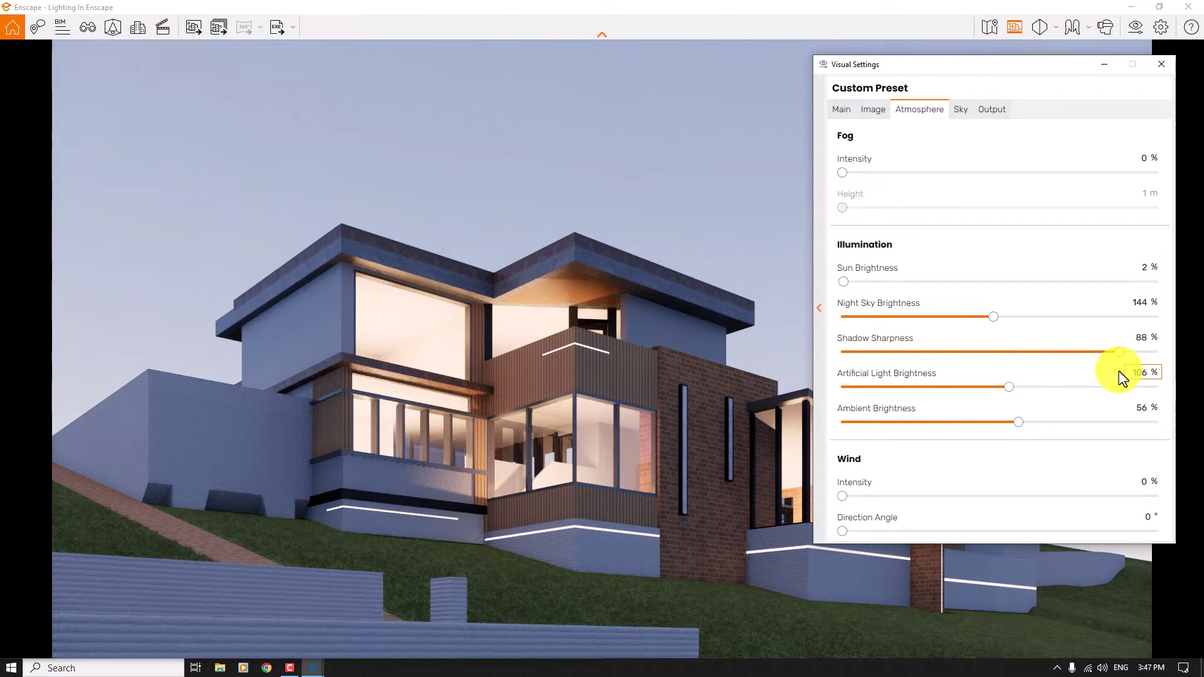
left_click(1119, 372)
left_click_drag(997, 387, 976, 387)
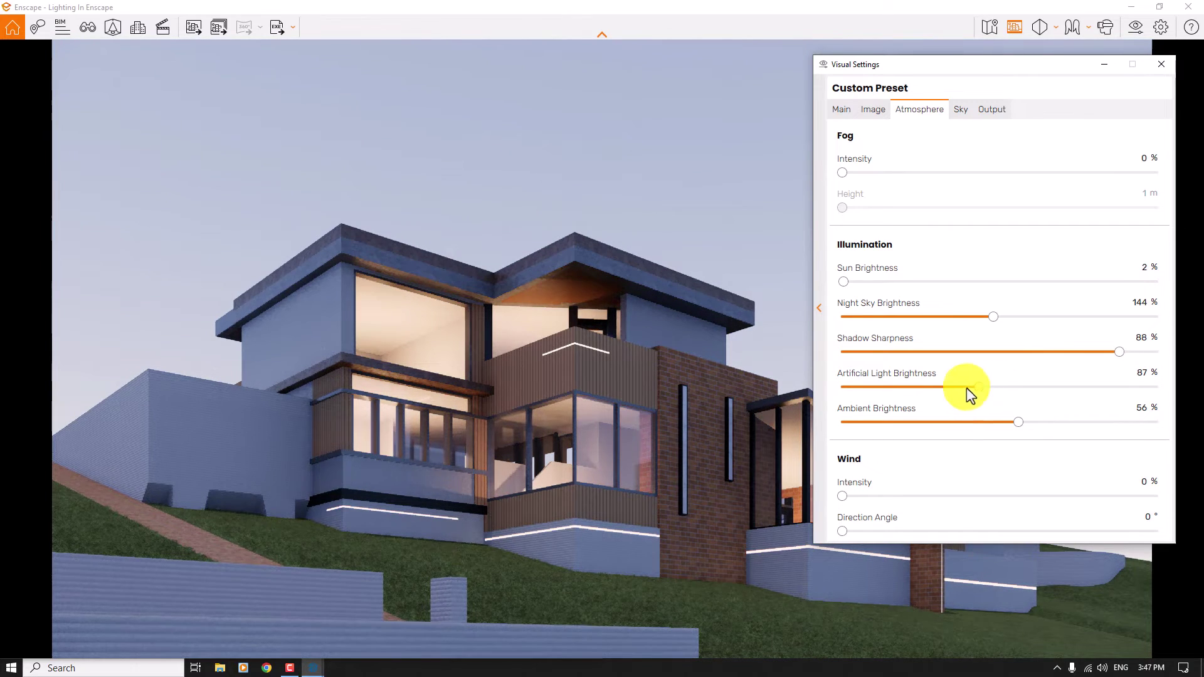
left_click(964, 388)
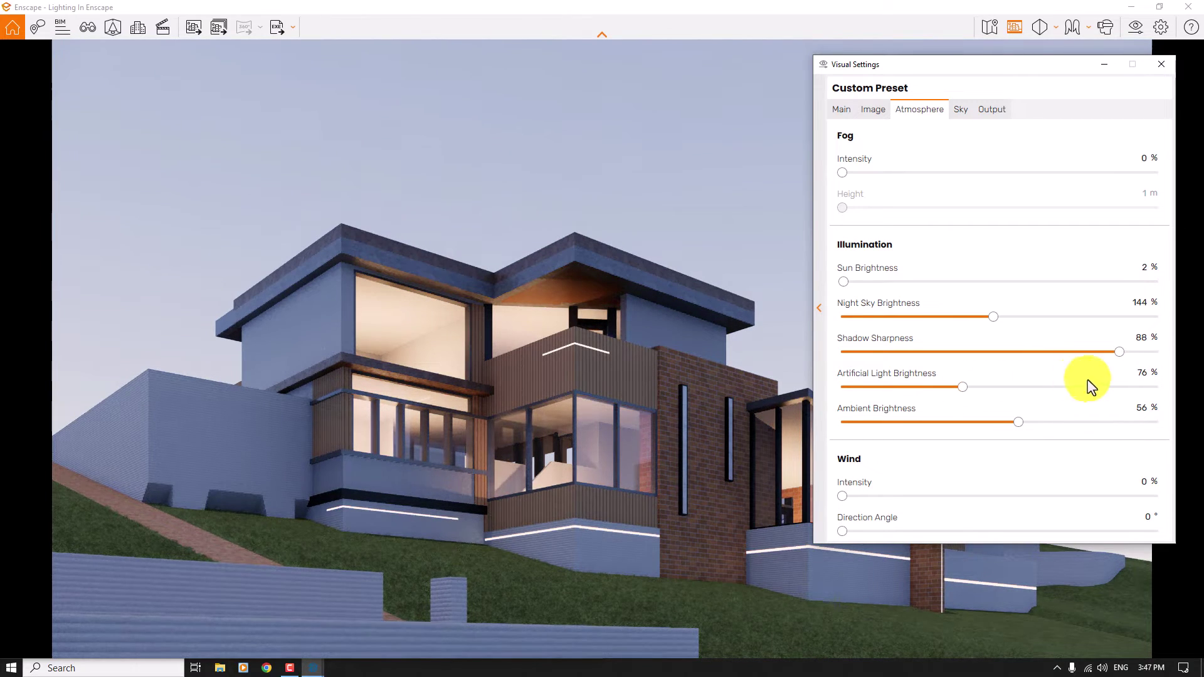
left_click(1148, 375)
type("94")
key("Return")
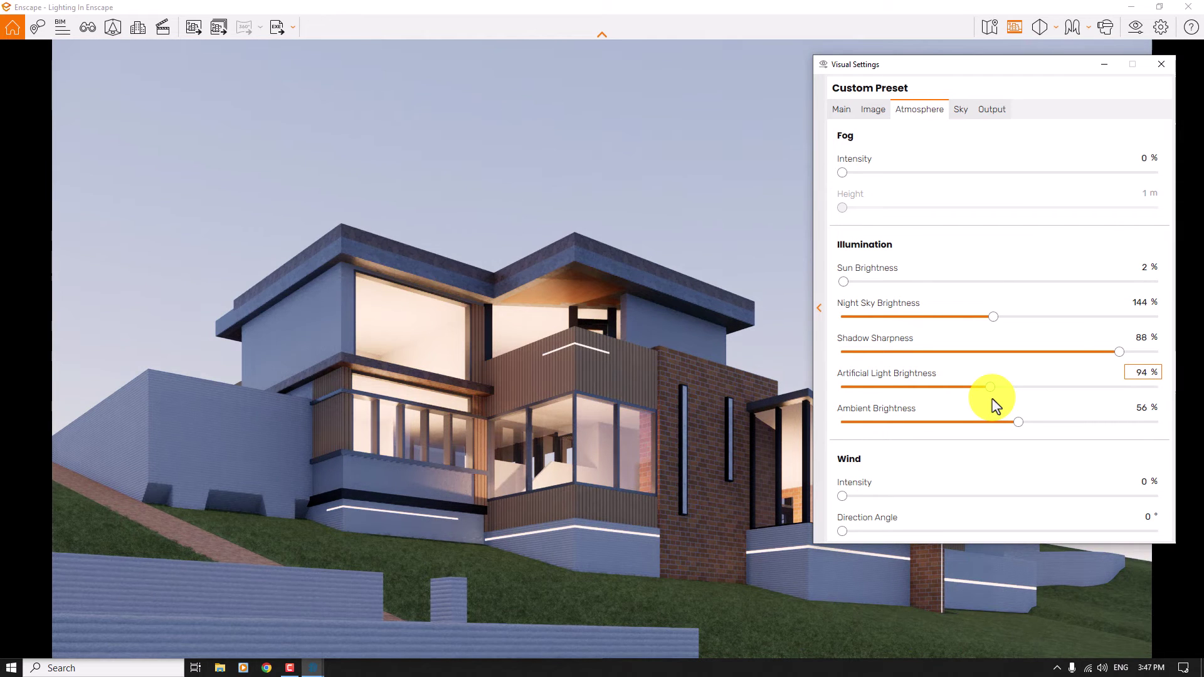
Set the camera's depth of field to 10 % and turn off auto focus.
left_click(841, 110)
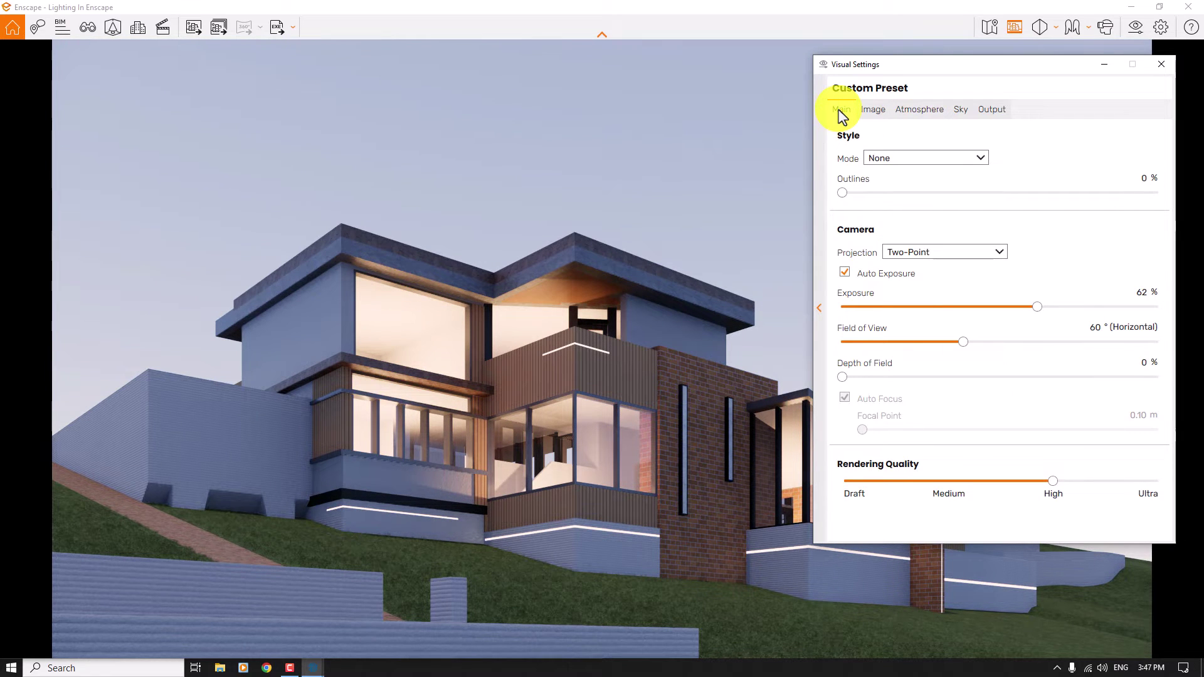
left_click_drag(842, 377, 875, 377)
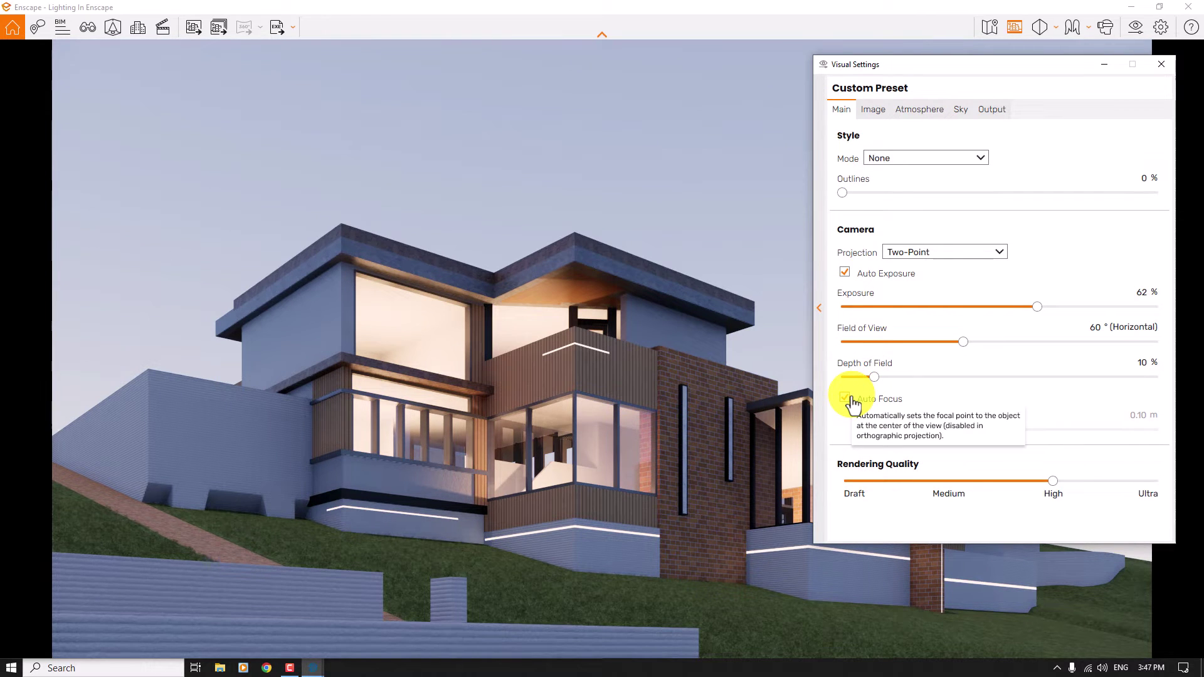
left_click(851, 397)
Set the camera's focal point to 30.30 m.
left_click(995, 431)
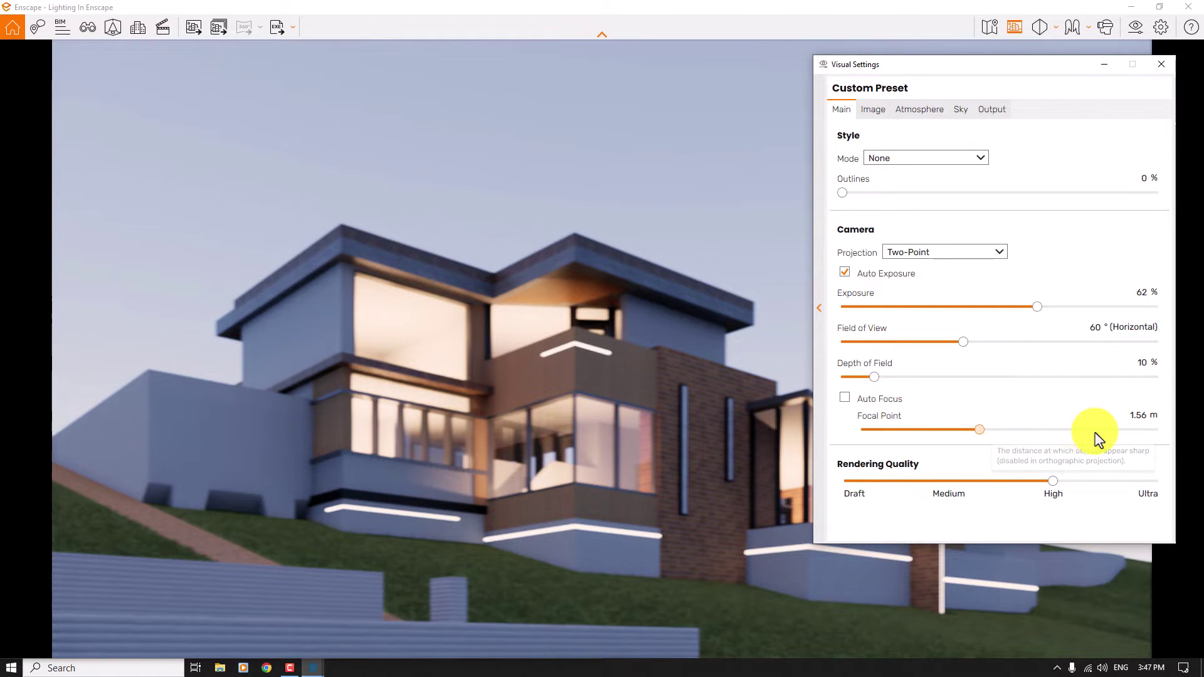
left_click_drag(1108, 433, 1113, 433)
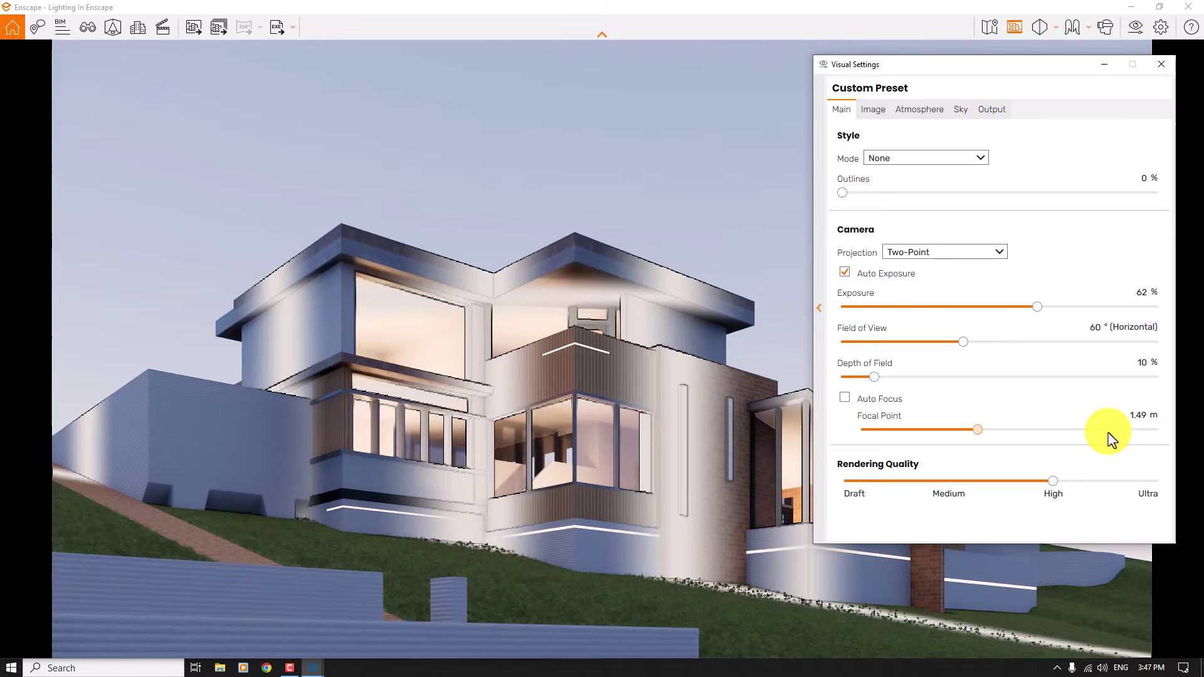
left_click(1127, 429)
left_click(1129, 416)
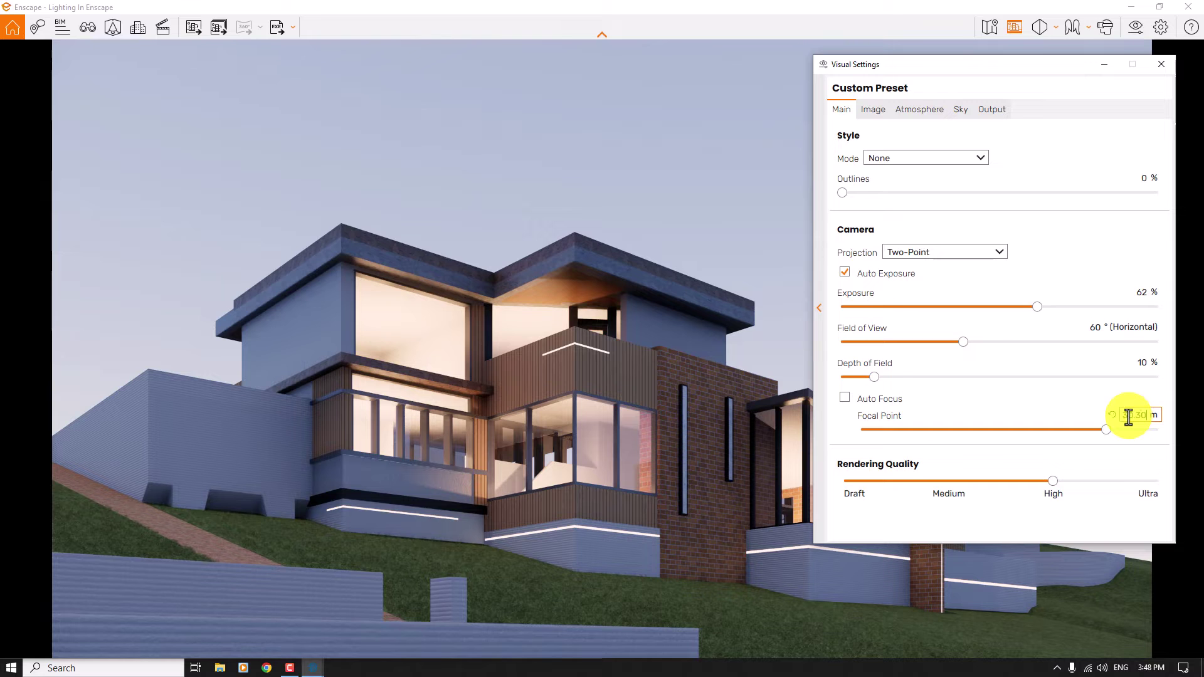
key("Return")
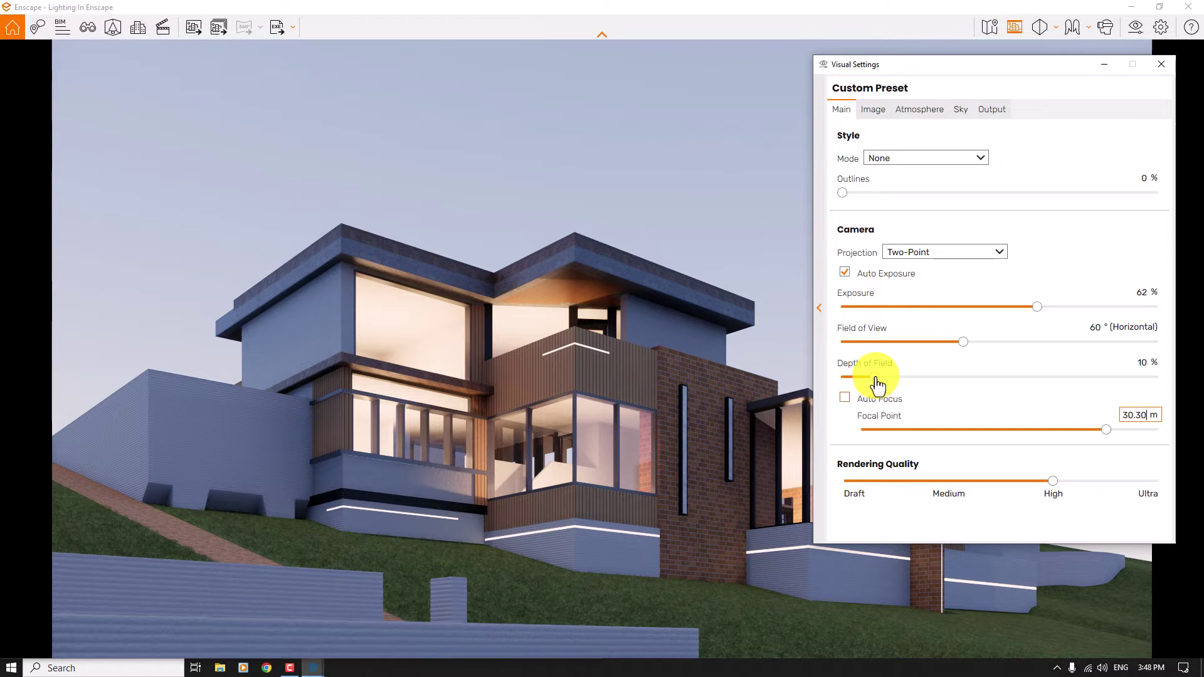
Set the camera's depth of field to 22 % and close the visual settings.
left_click_drag(875, 377, 882, 377)
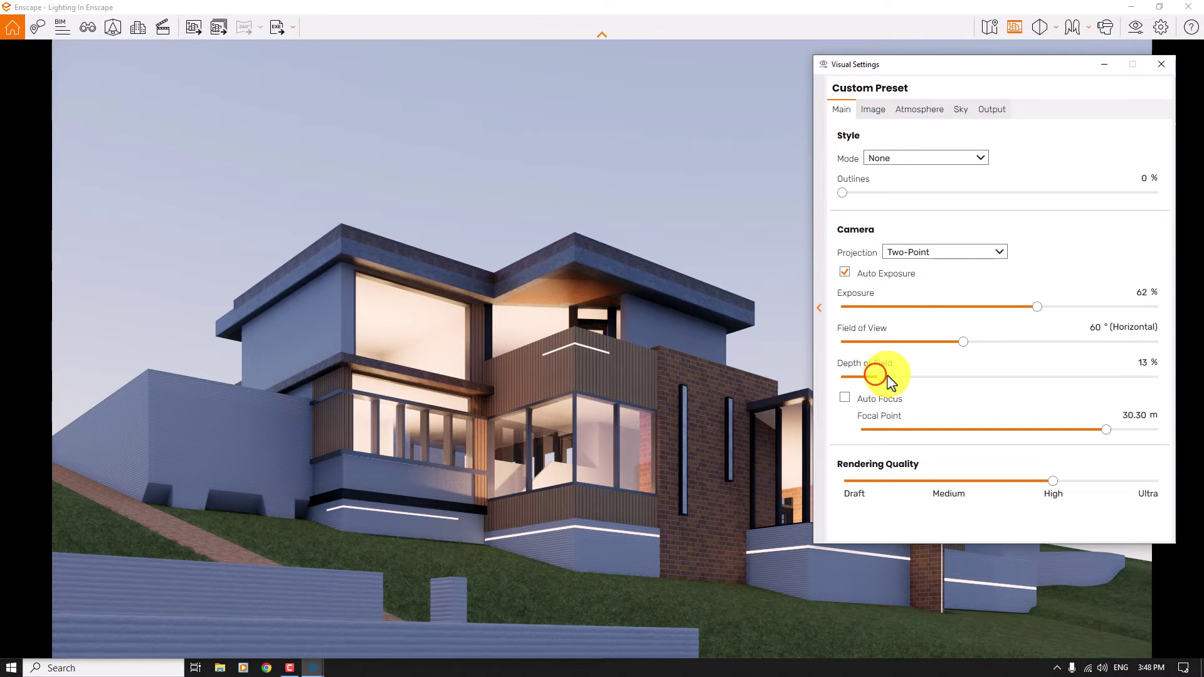
left_click(985, 377)
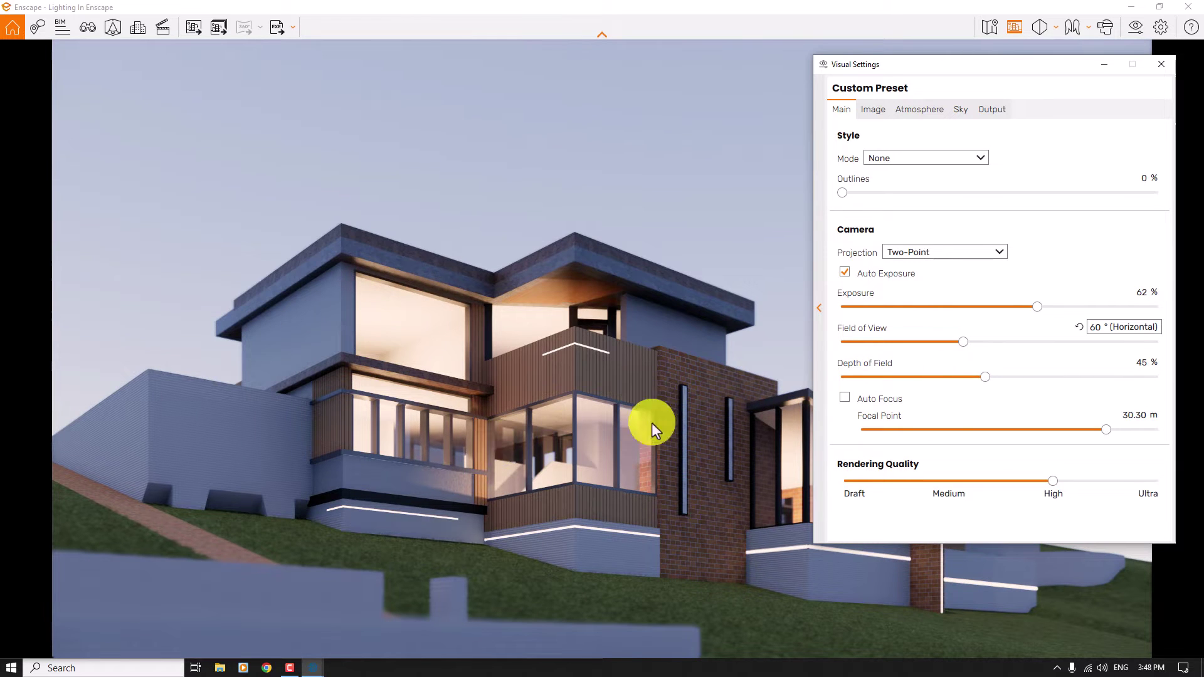
double_click(1141, 363)
type("22")
key("Return")
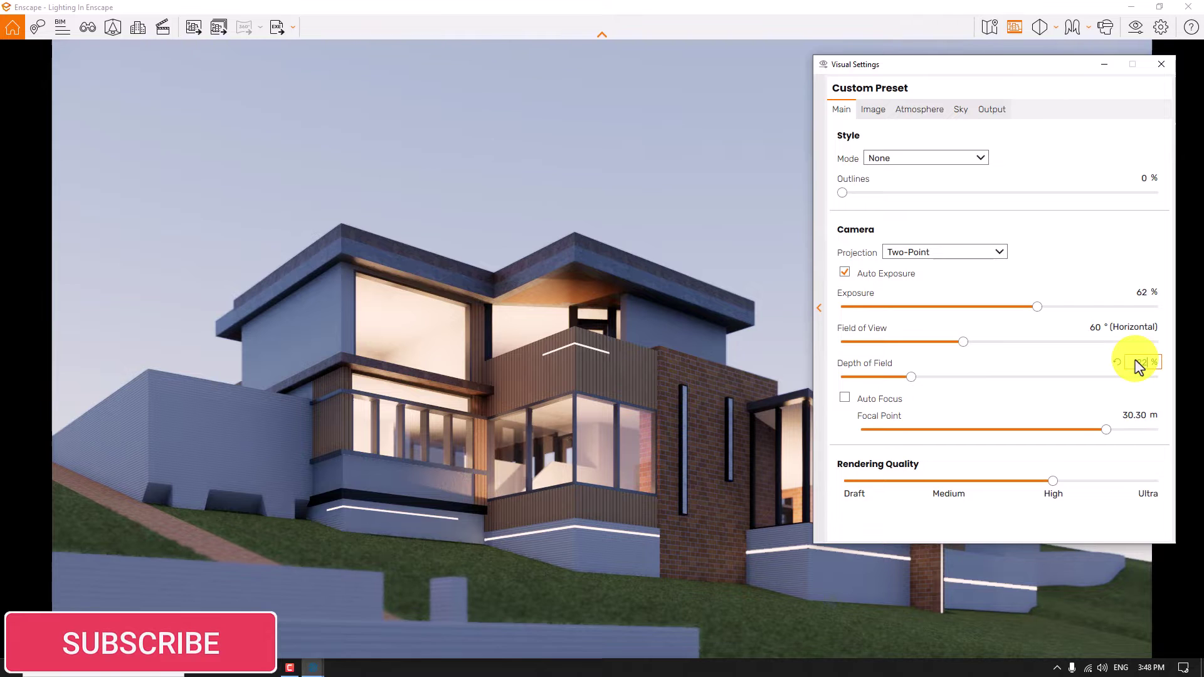
left_click(1161, 65)
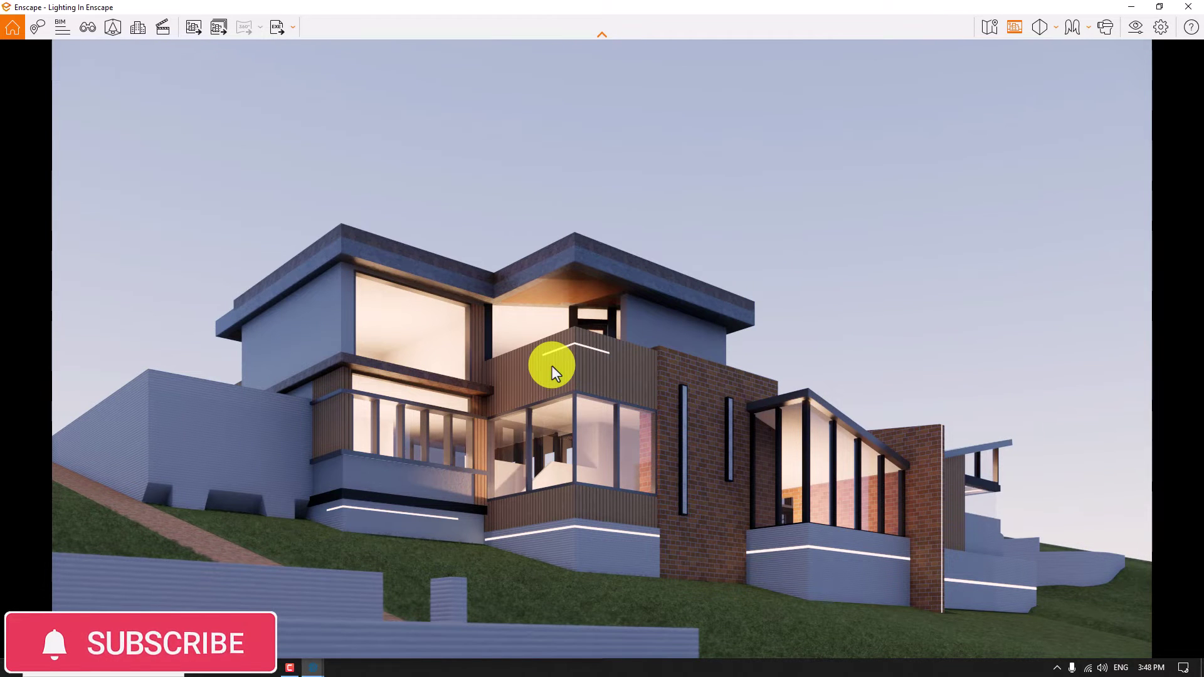
Adjust the saturation in the image corrections of the visual settings and close the settings.
left_click(1136, 27)
left_click(873, 109)
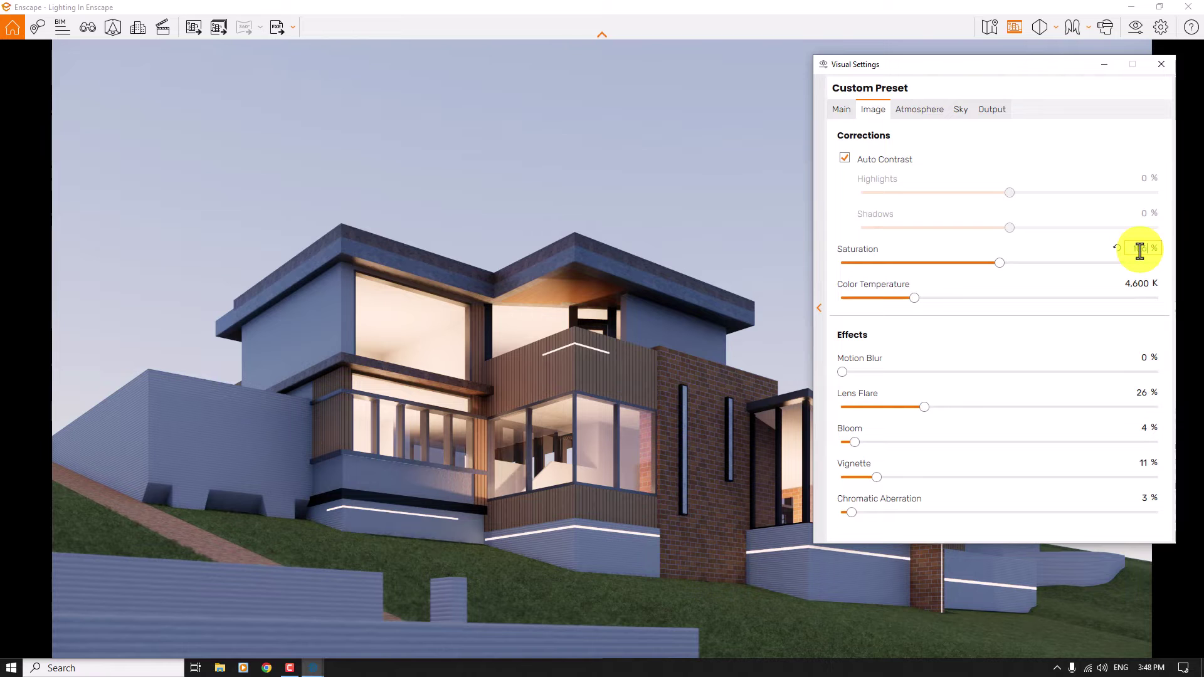
left_click(1161, 64)
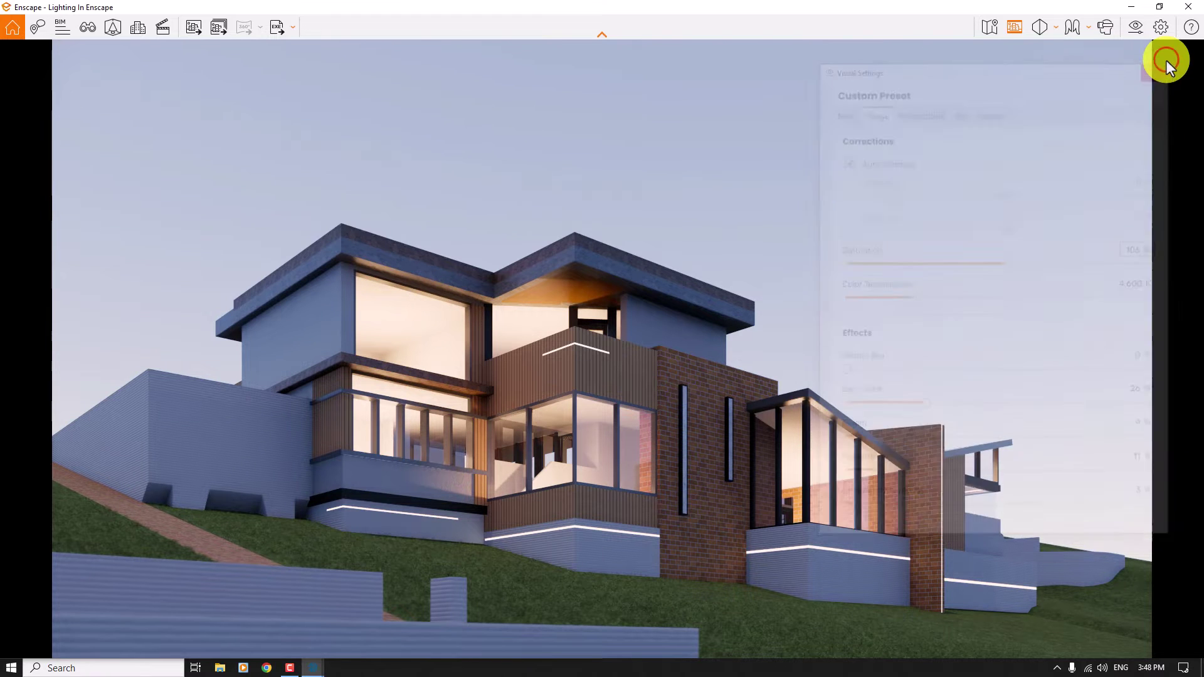
Close the Enscape render window, return to the SketchUp model and switch from painting to selecting.
left_click(1189, 7)
left_click(552, 7)
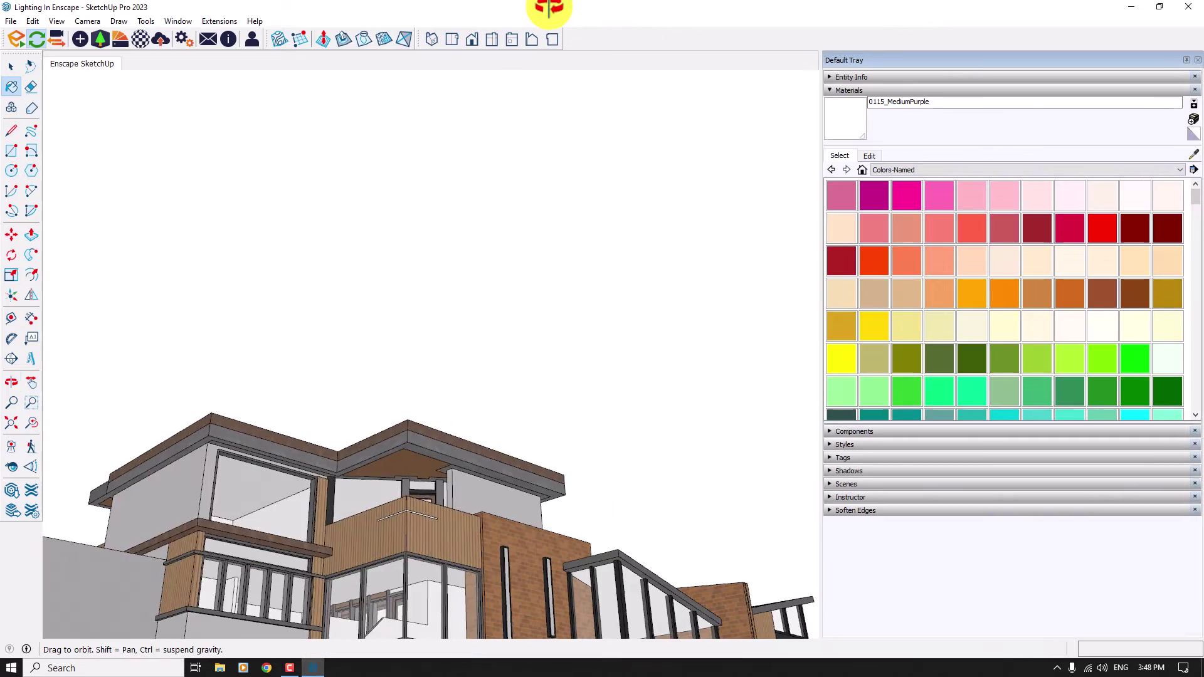
scroll(550, 72, "down", 8)
scroll(530, 261, "up", 10)
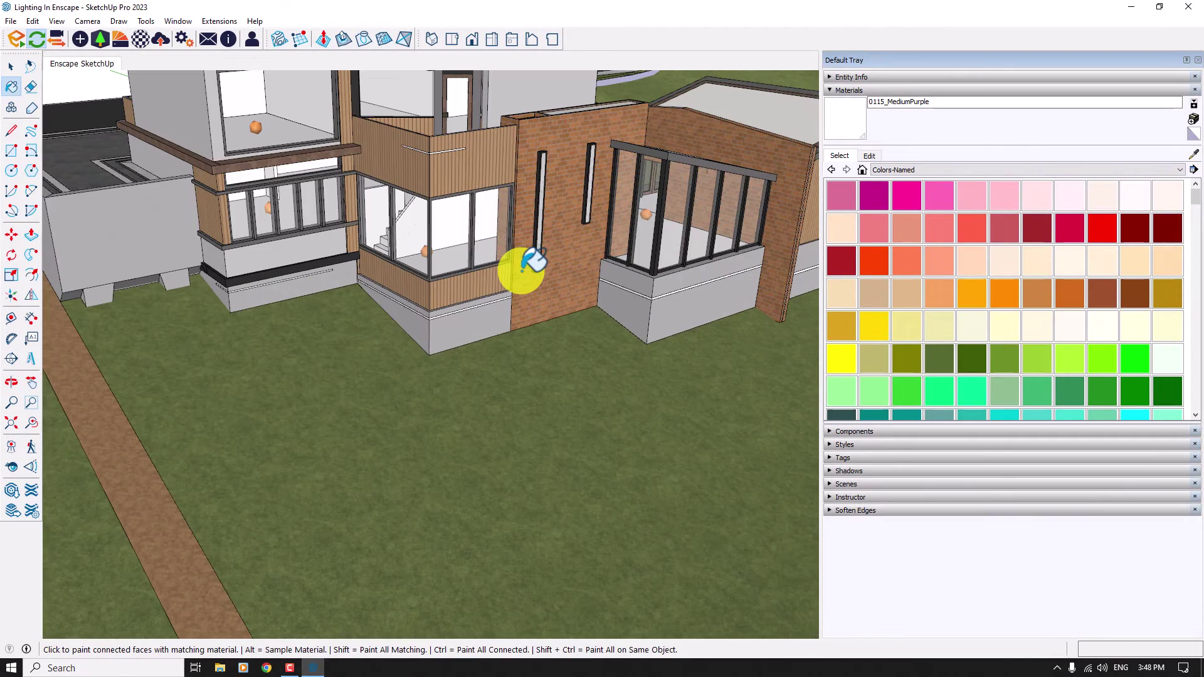
key("space")
scroll(521, 269, "down", 5)
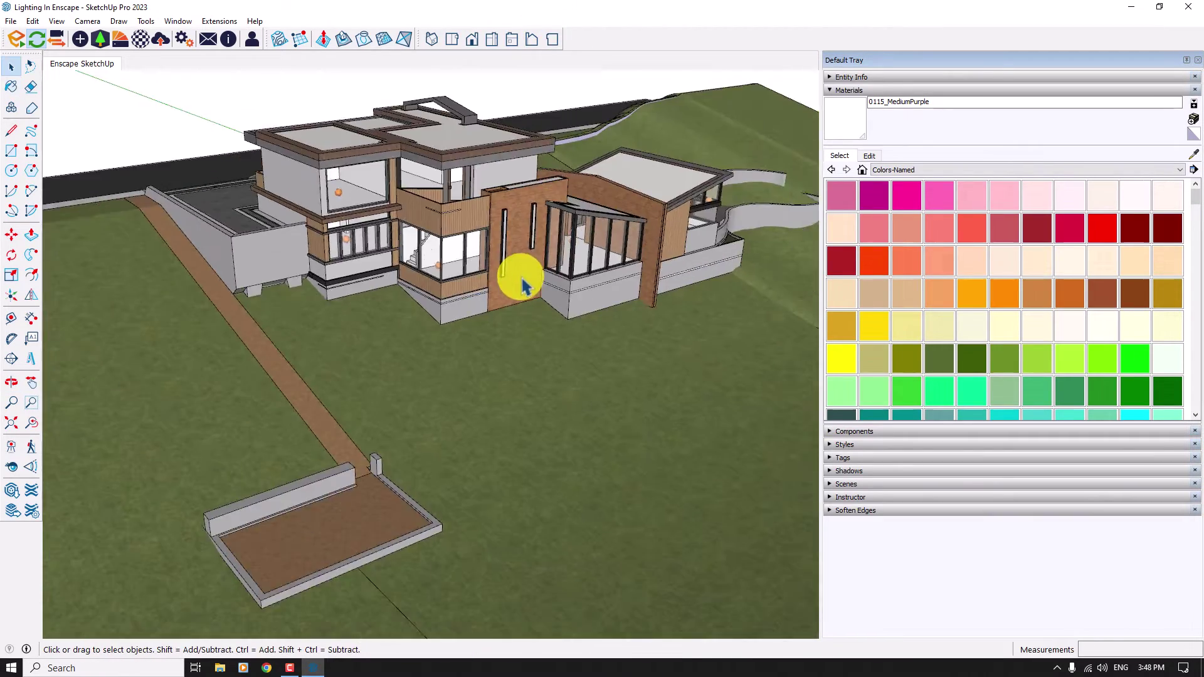
scroll(524, 282, "up", 7)
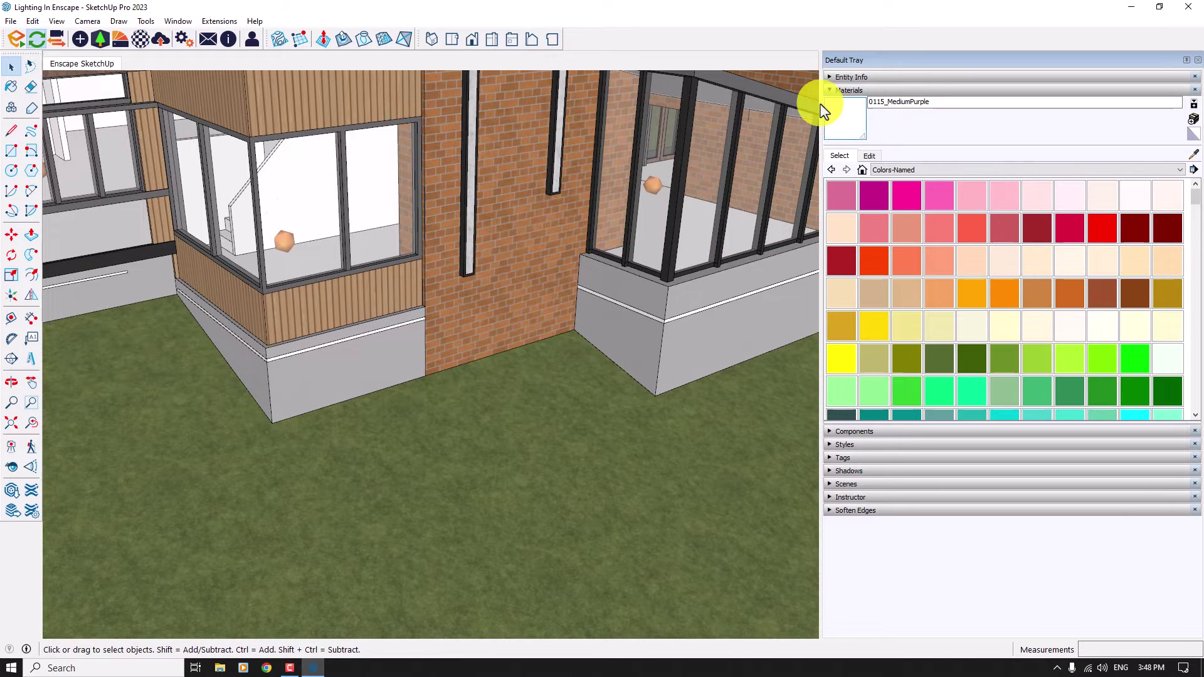
Narrow the Default Tray to enlarge the modeling area.
left_click_drag(820, 103, 1067, 100)
left_click(1089, 91)
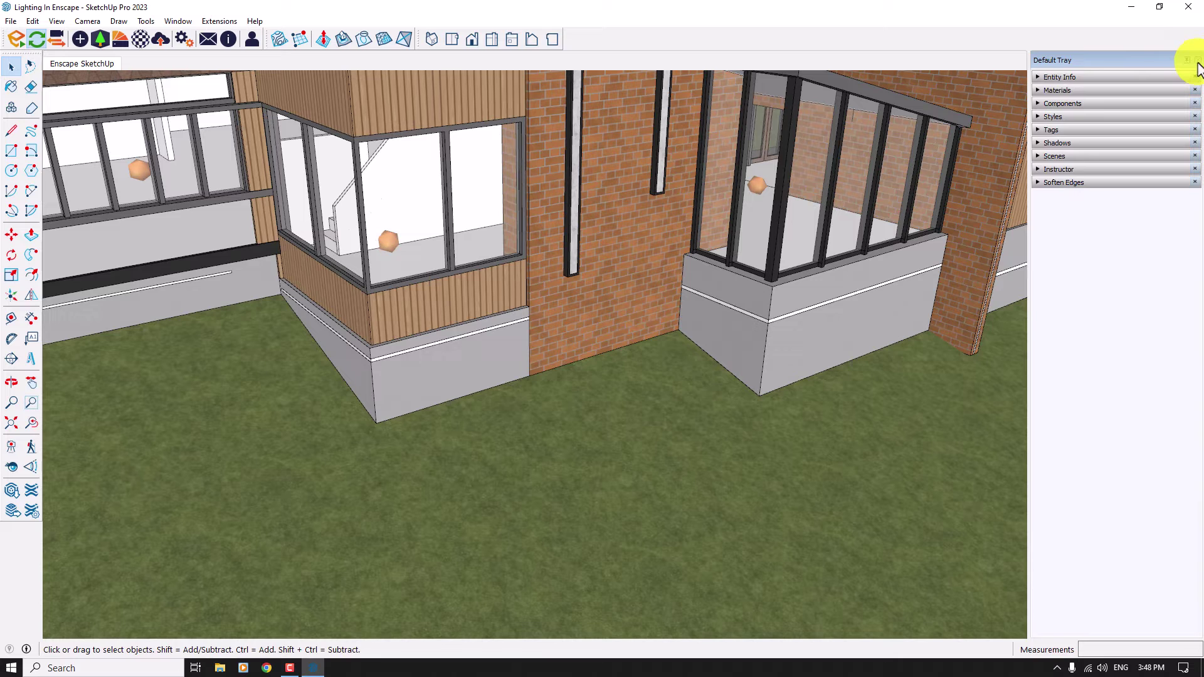
left_click(1093, 91)
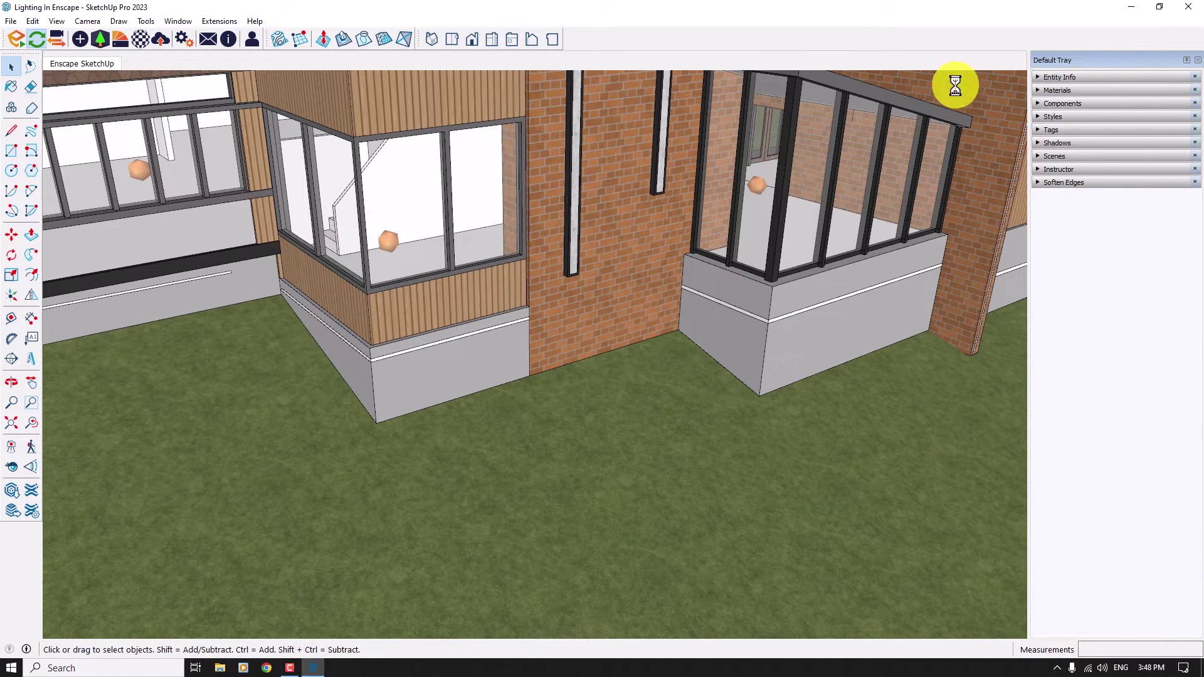
Place an upward-pointing Enscape spot light in front of the brick wall, beside the lower corner window.
left_click(82, 46)
left_click(89, 46)
scroll(408, 156, "up", 2)
left_click(605, 216)
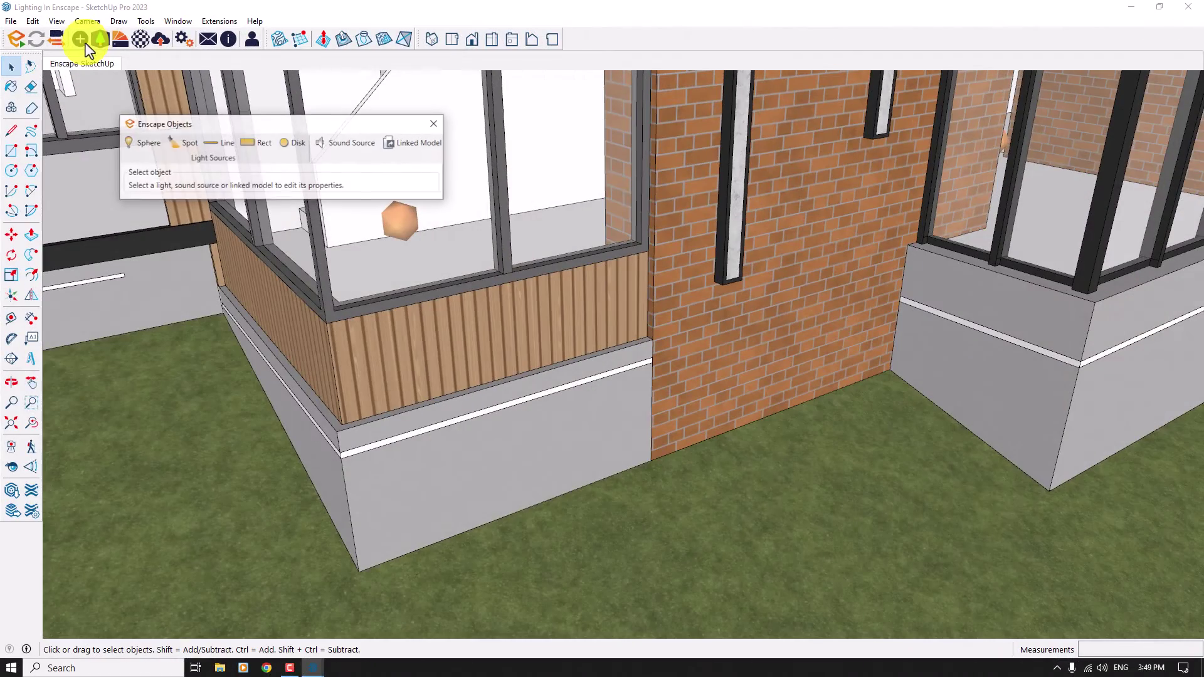
left_click(185, 143)
left_click(672, 252)
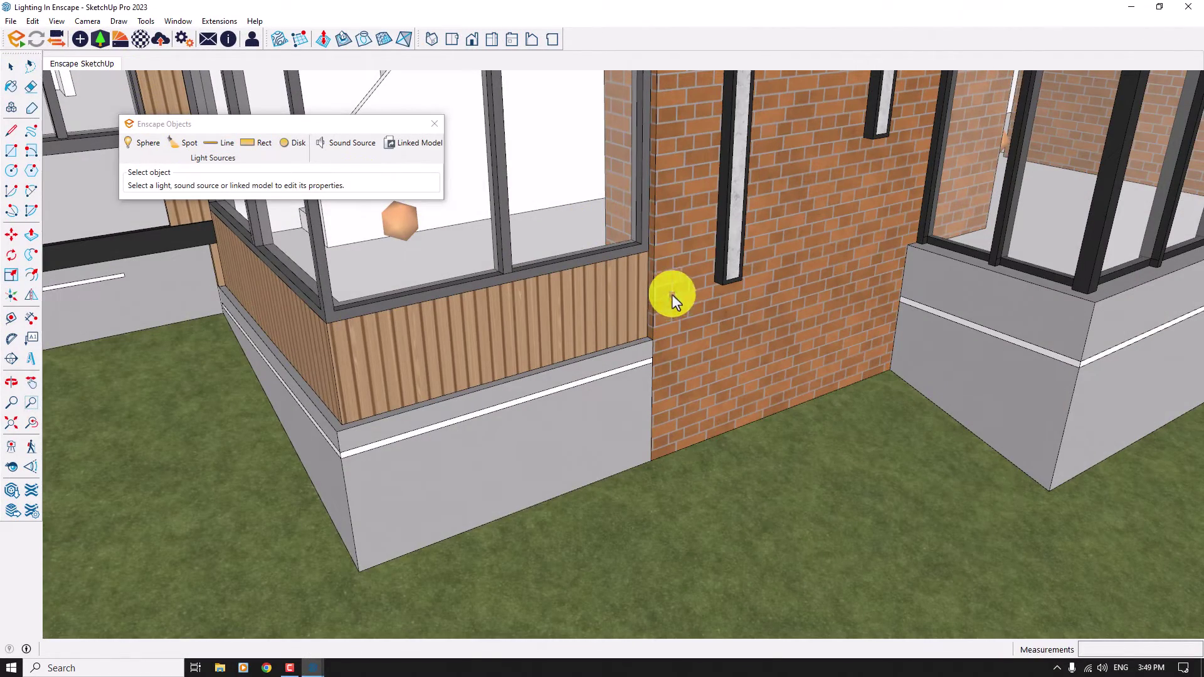
left_click(672, 284)
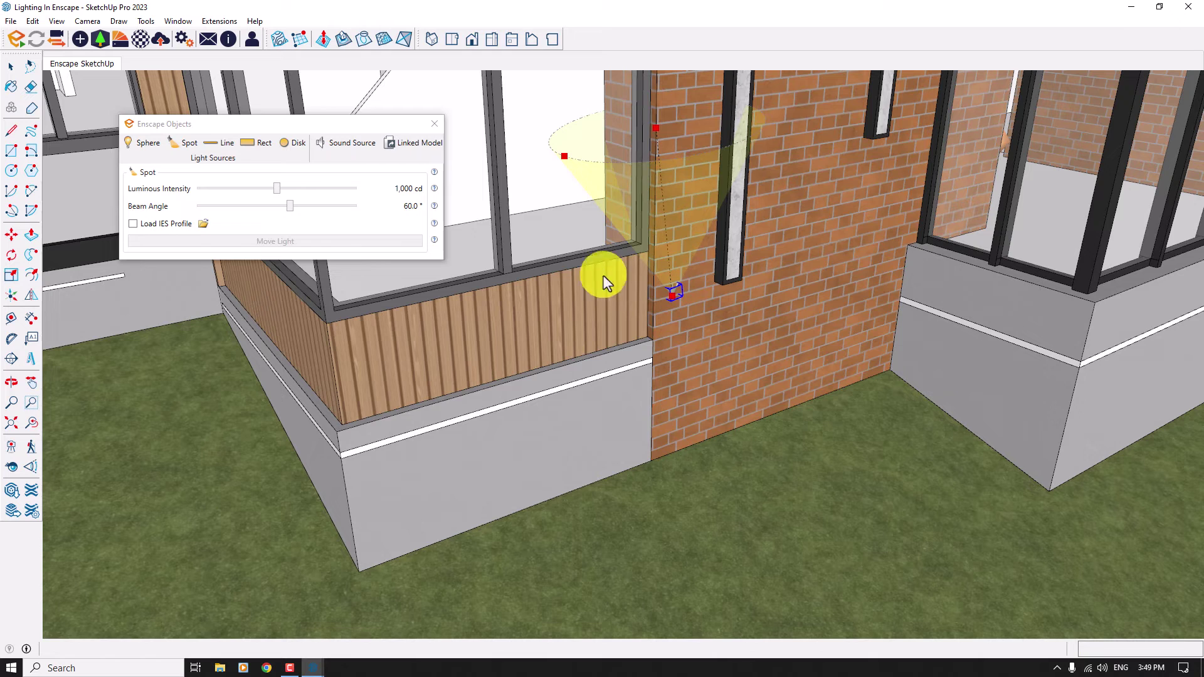
Load the IES profile 5.ies from the SketchUpArchStudio folder into the spot light and set its luminous intensity to 1,000,000 cd.
left_click(202, 224)
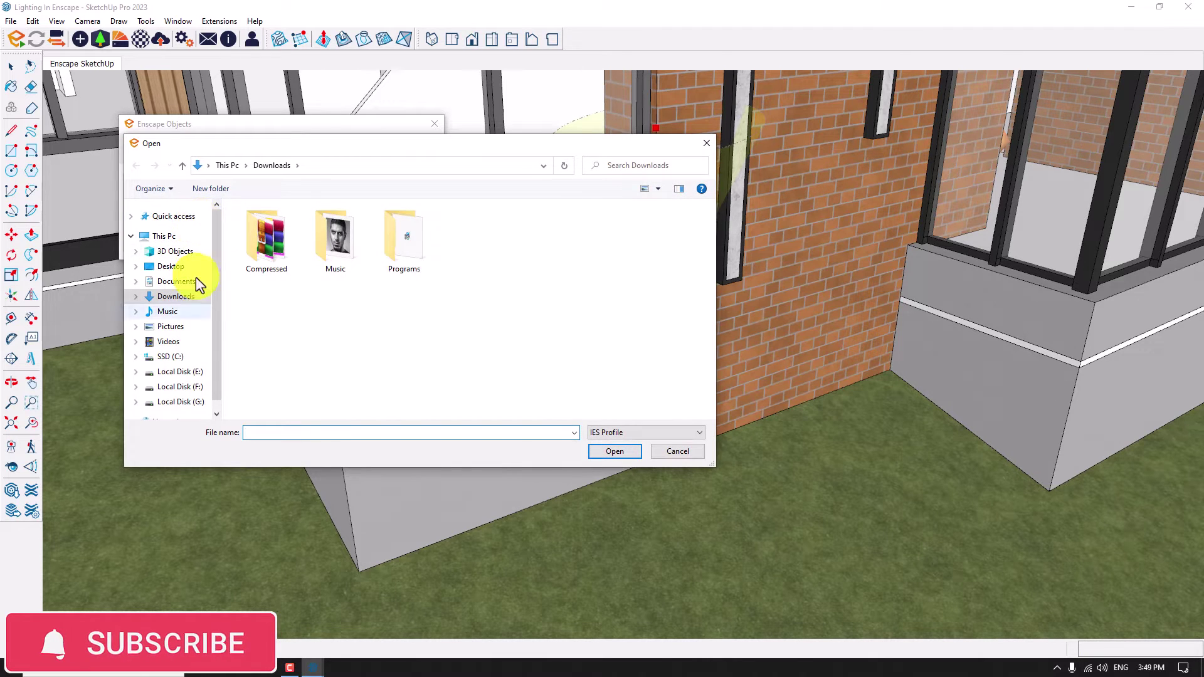
left_click(182, 387)
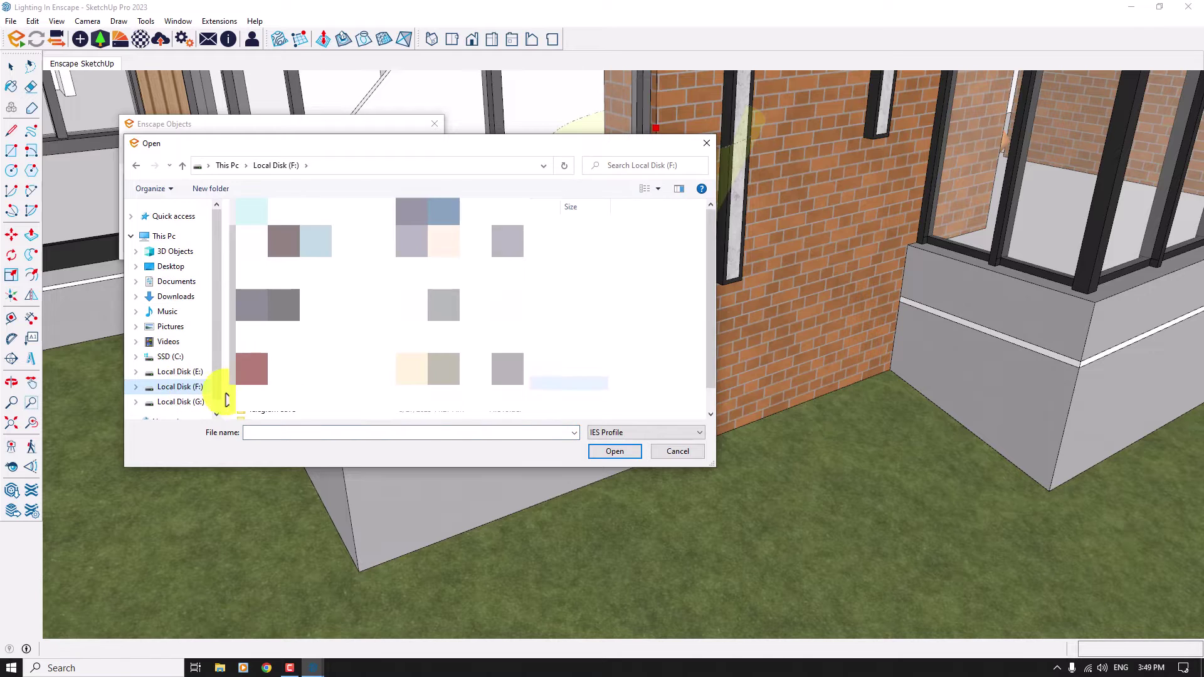
double_click(280, 401)
double_click(280, 238)
double_click(277, 237)
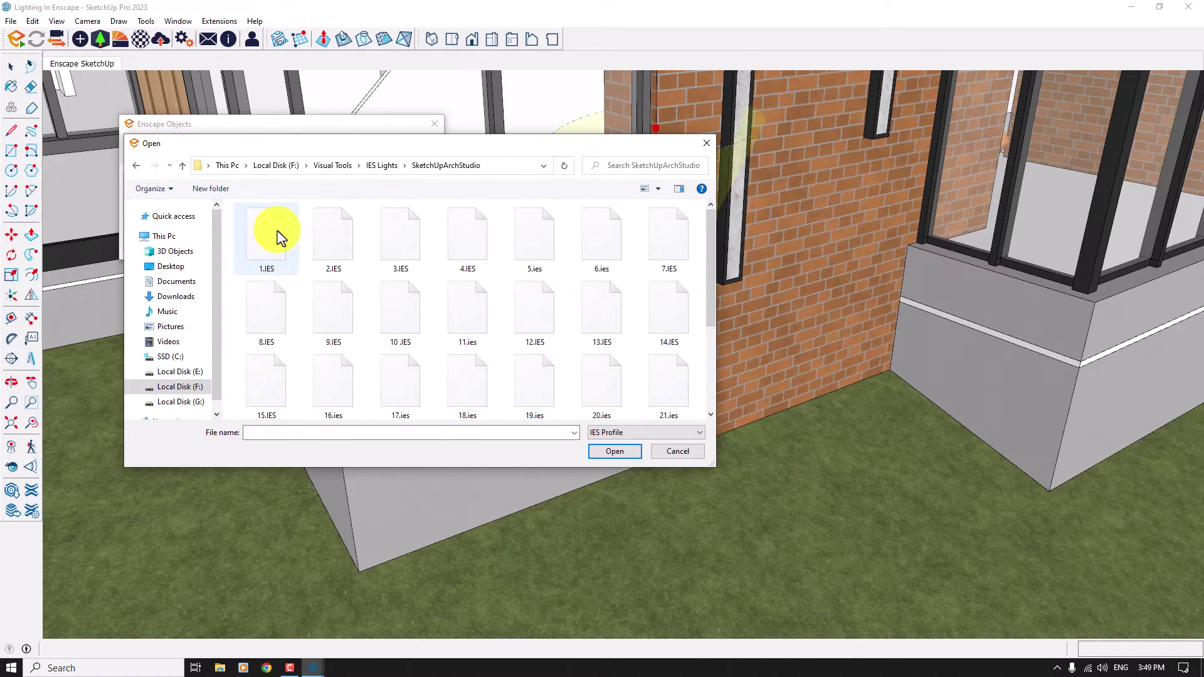
left_click(539, 242)
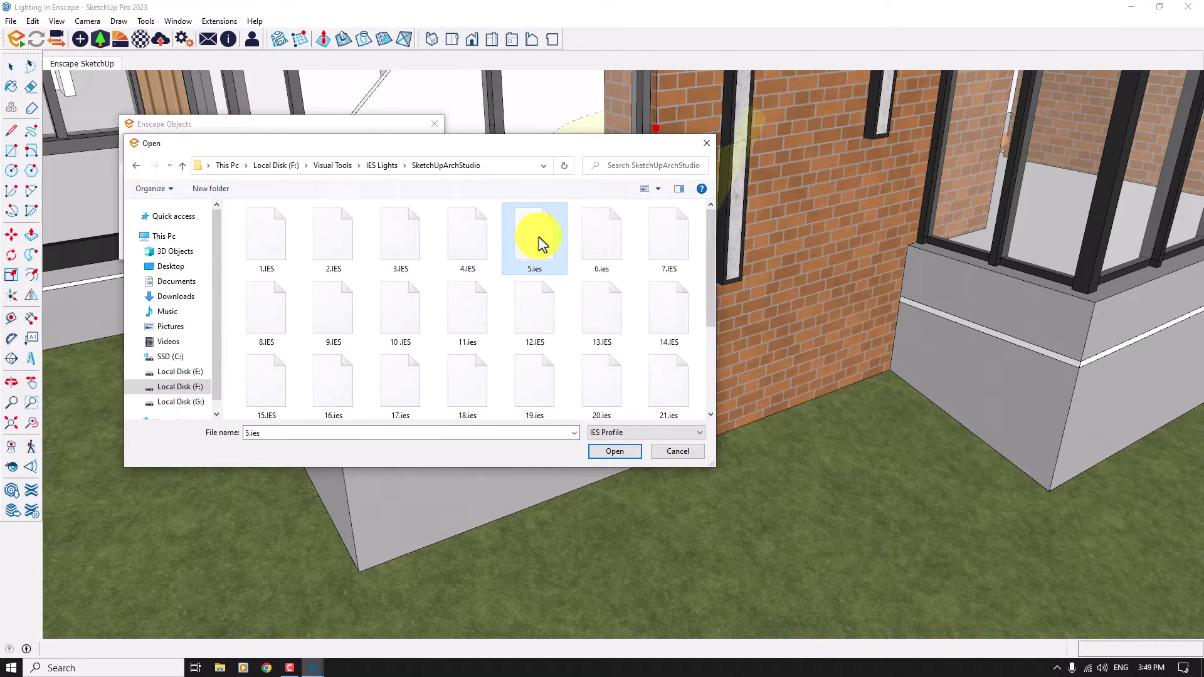
left_click(613, 451)
left_click_drag(199, 188, 470, 200)
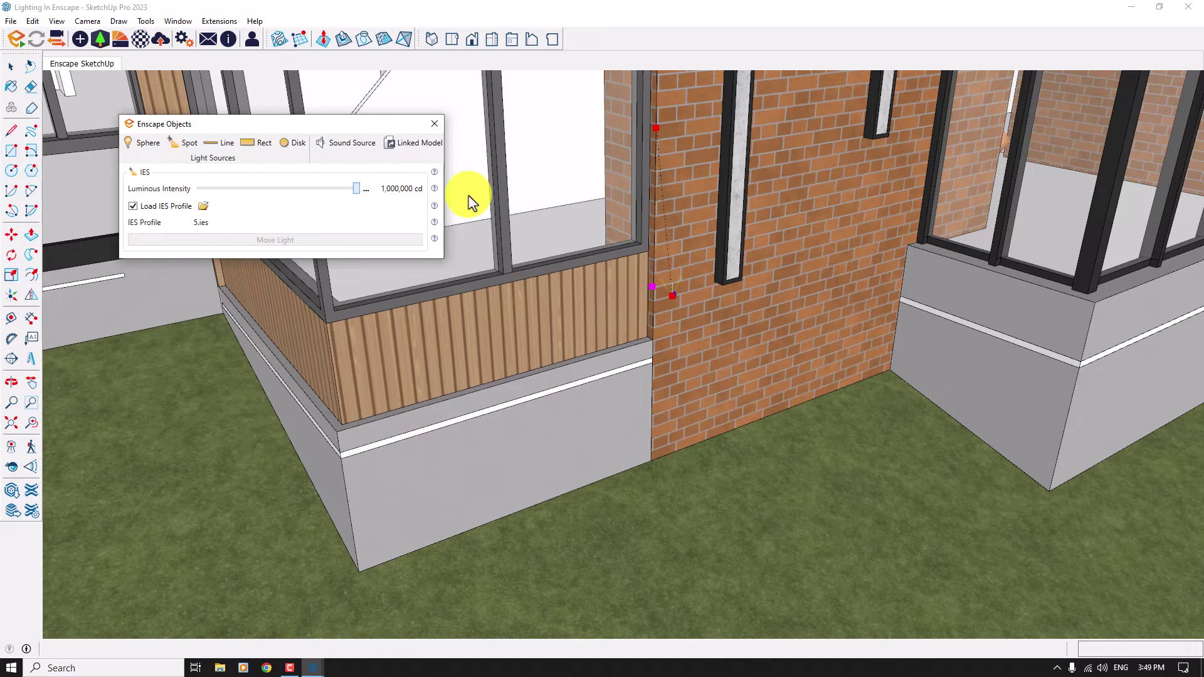
left_click(433, 125)
Move the IES light down the brick wall, beside the lower edge of the wood cladding.
left_click(11, 234)
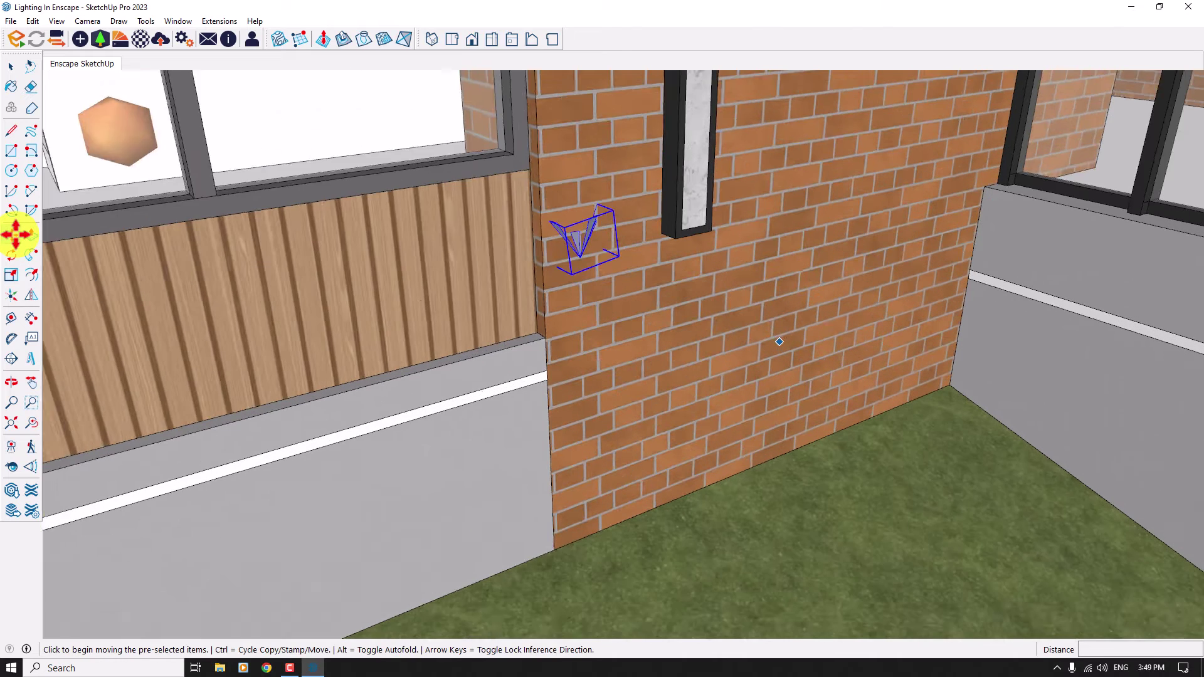
left_click(511, 248)
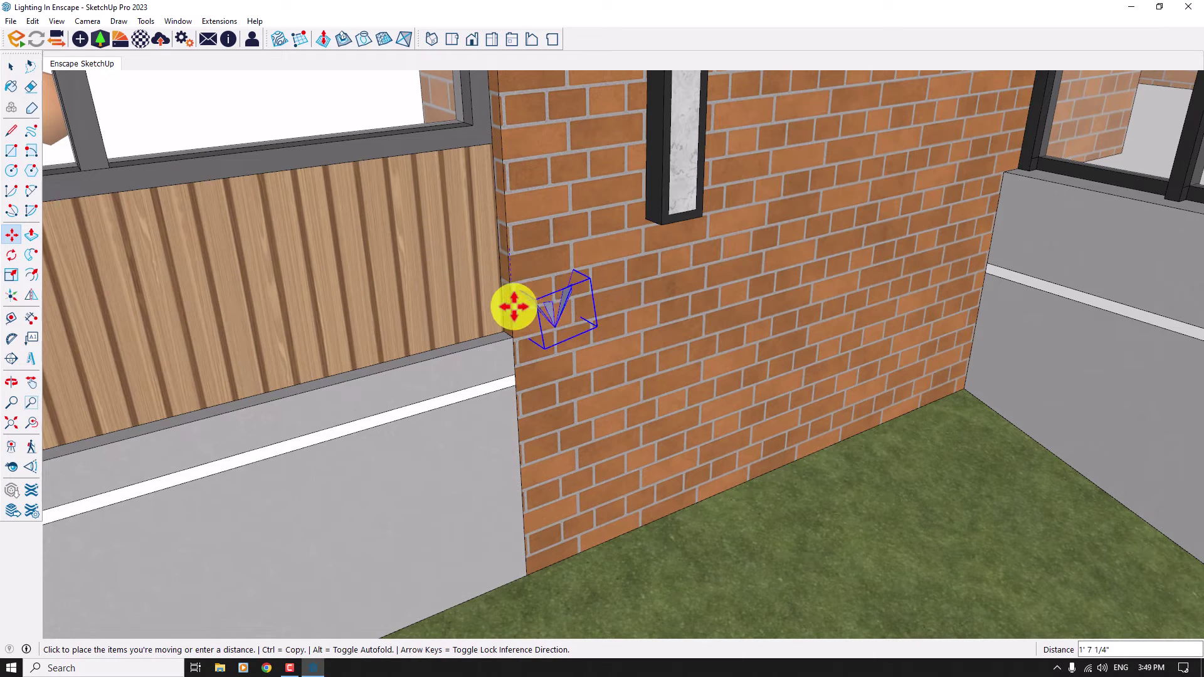
left_click(513, 336)
Rotate the IES light twice, by about 10.6 and 5.3 degrees, to align it with the brick wall.
left_click(12, 254)
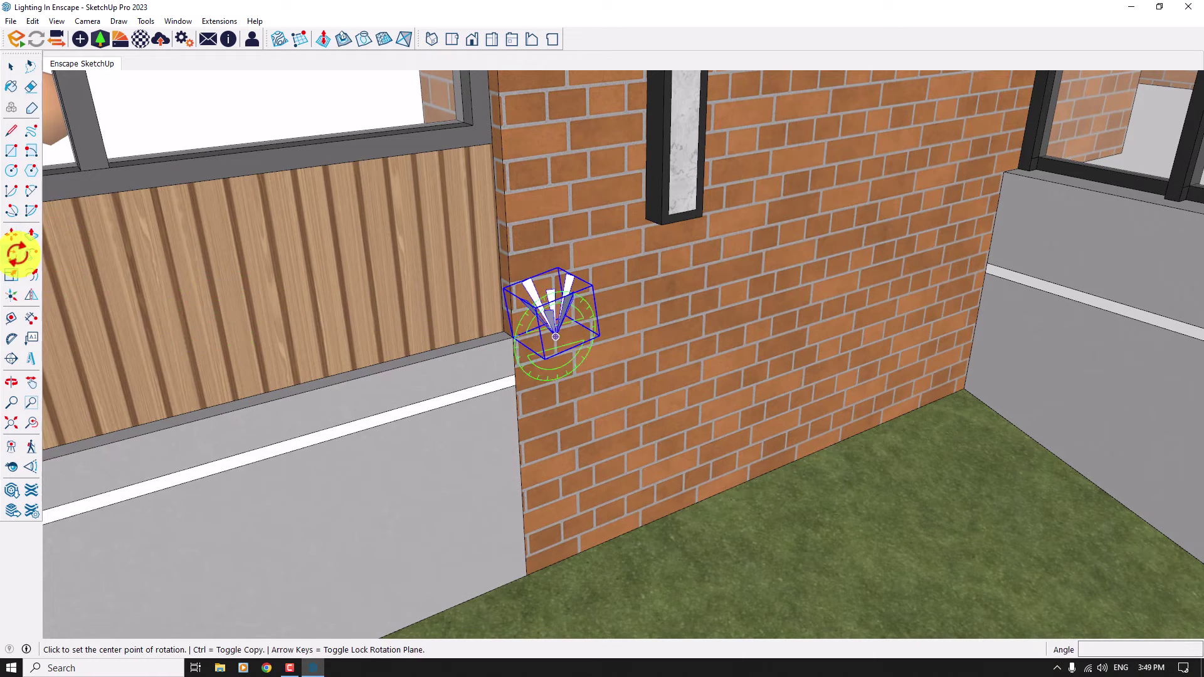
scroll(267, 297, "up", 3)
left_click(488, 335)
left_click(472, 257)
left_click(482, 245)
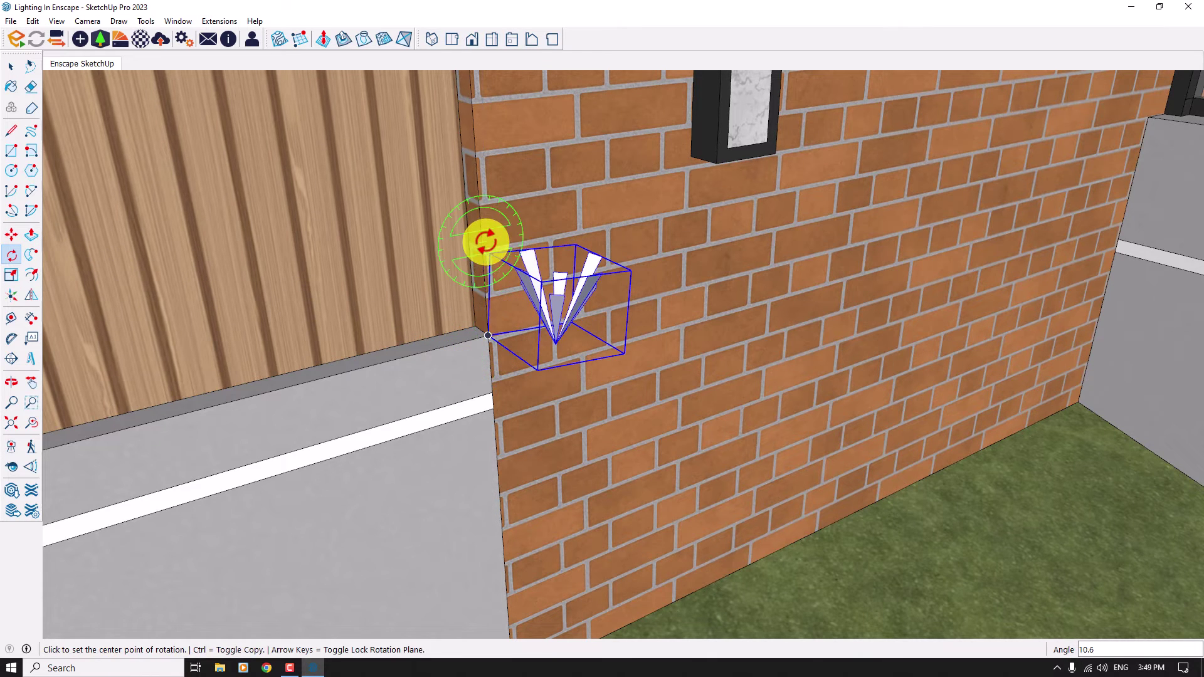
left_click(489, 334)
left_click(490, 251)
left_click(481, 223)
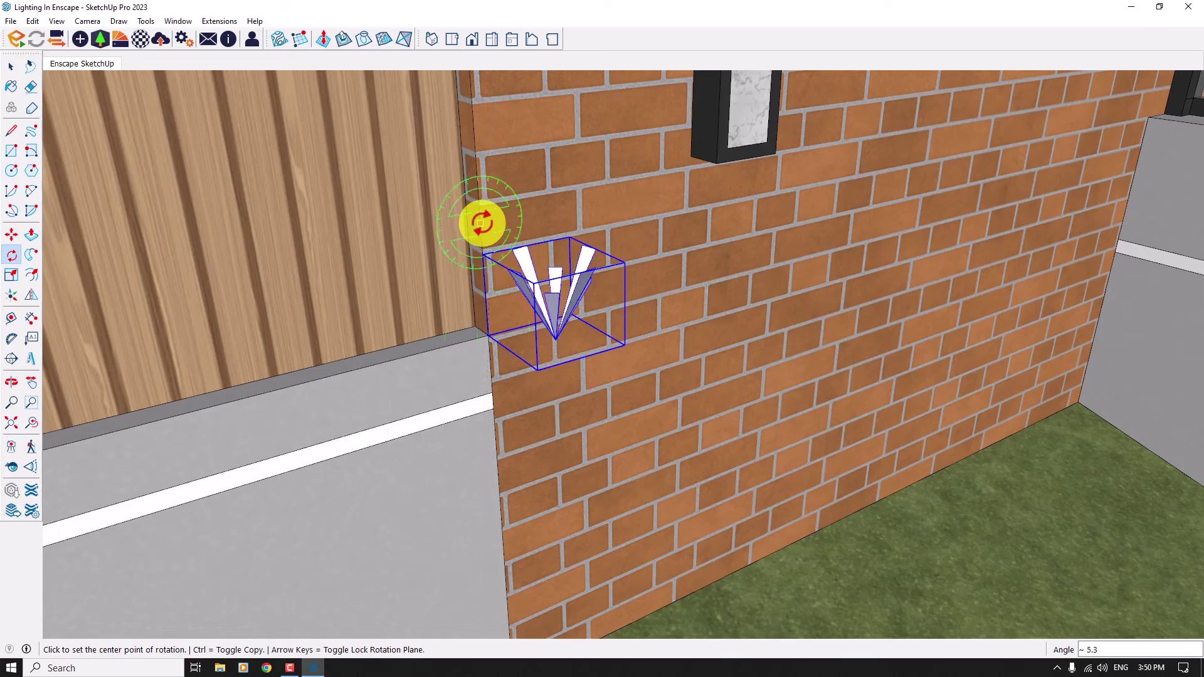
Move the IES light down to the foot of the brick wall, near its corner with the concrete base.
scroll(478, 223, "down", 5)
middle_click_drag(478, 224, 405, 224)
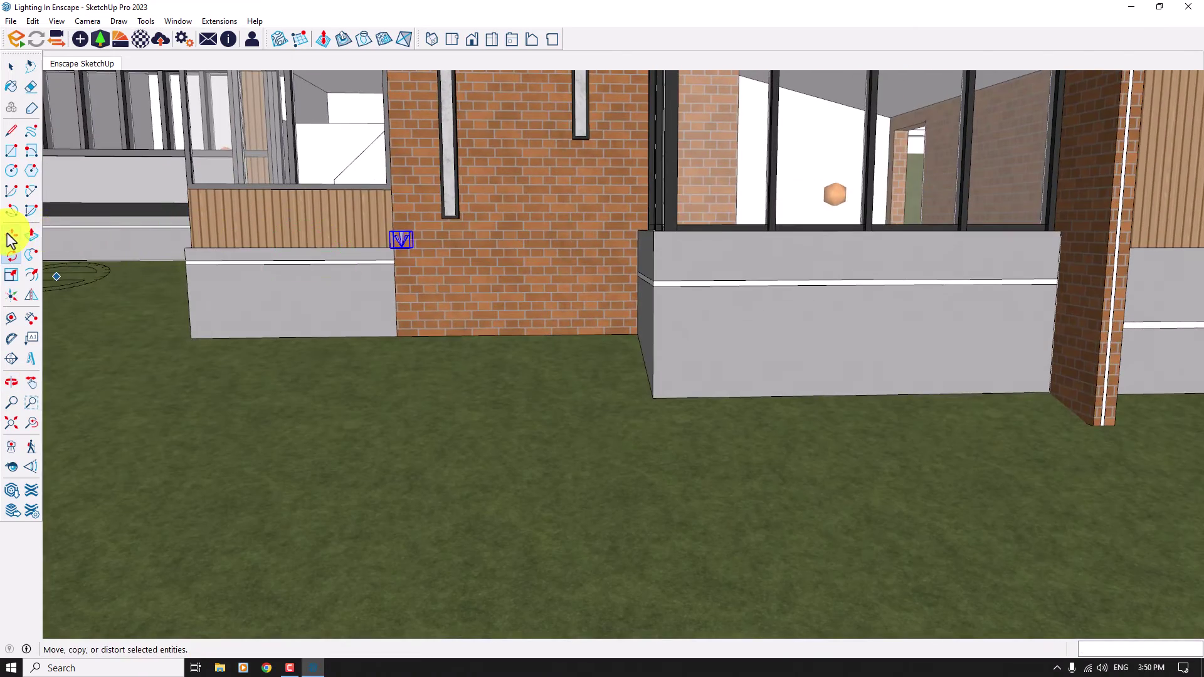
left_click(11, 234)
scroll(312, 239, "up", 3)
left_click(397, 242)
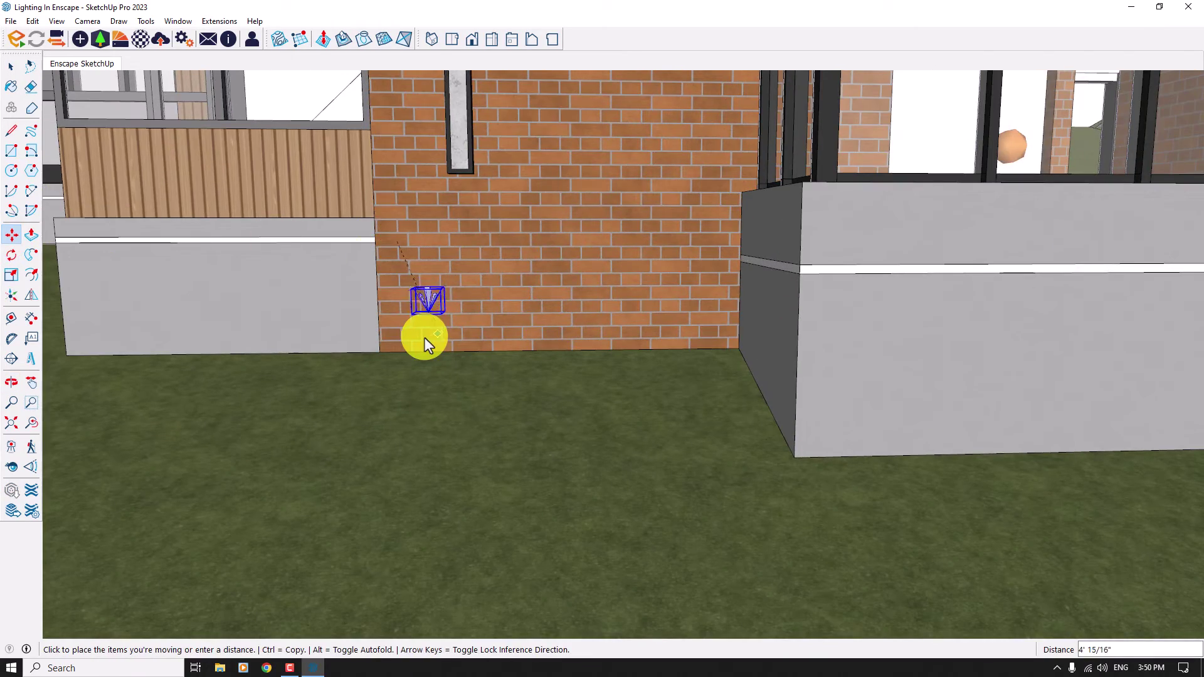
left_click(424, 338)
Copy the IES light along the foot of the brick wall as a 2x array with equal spacing.
scroll(426, 335, "down", 3)
key("ctrl")
left_click(452, 313)
left_click(514, 312)
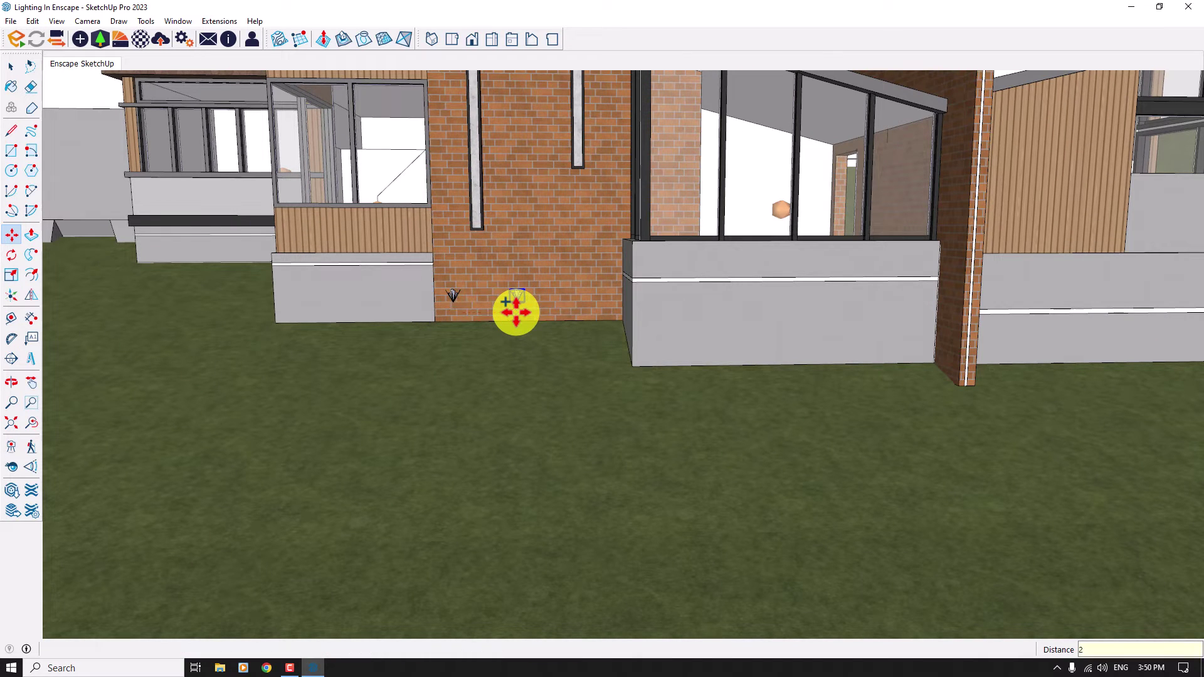
type("2x")
key("space")
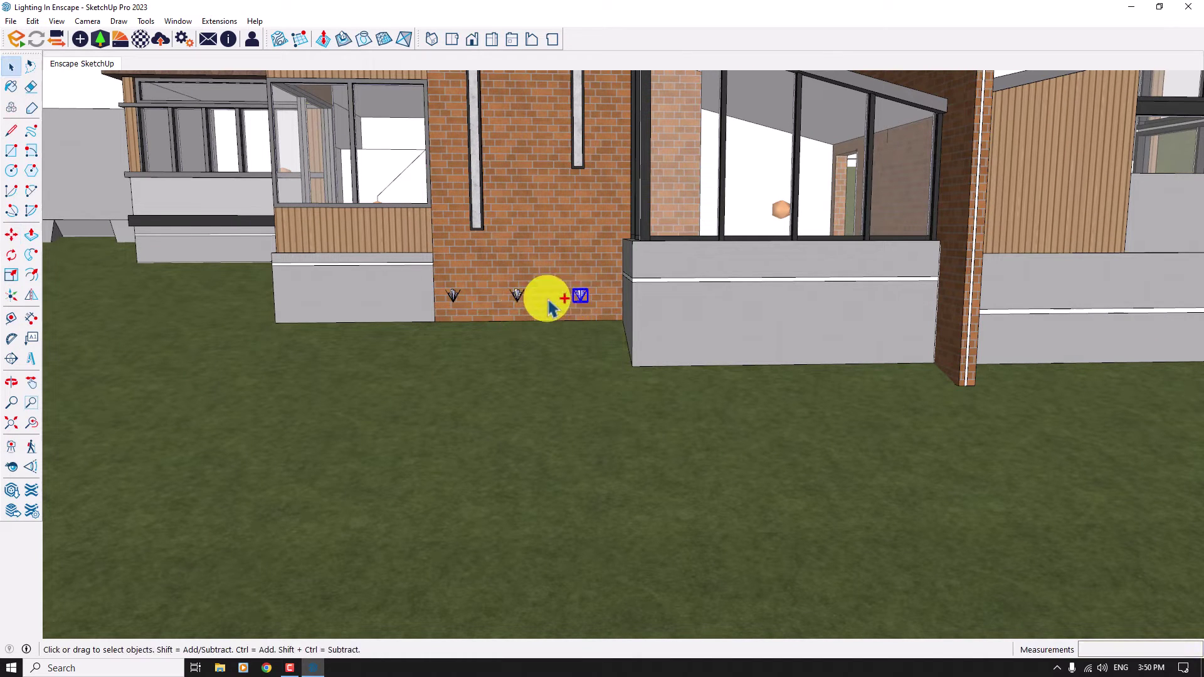
Copy the three brick-wall IES lights to the concrete base below the glazed room.
left_click(13, 236)
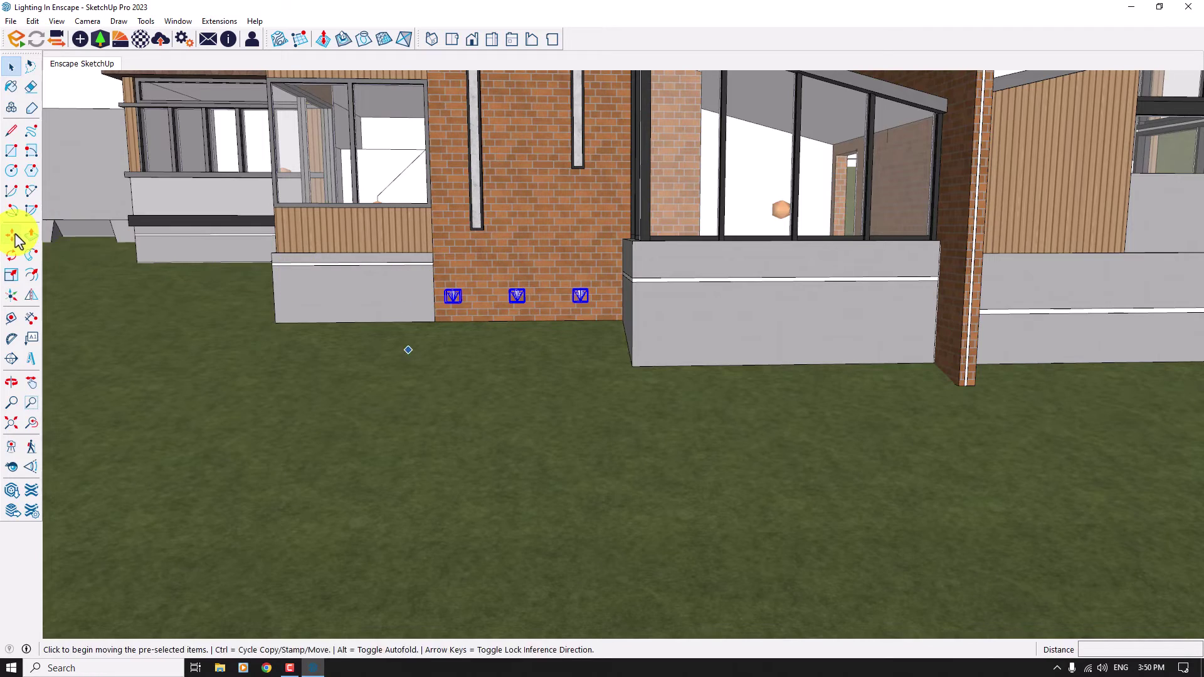
scroll(301, 269, "up", 5)
key("ctrl")
left_click(666, 309)
scroll(683, 309, "down", 4)
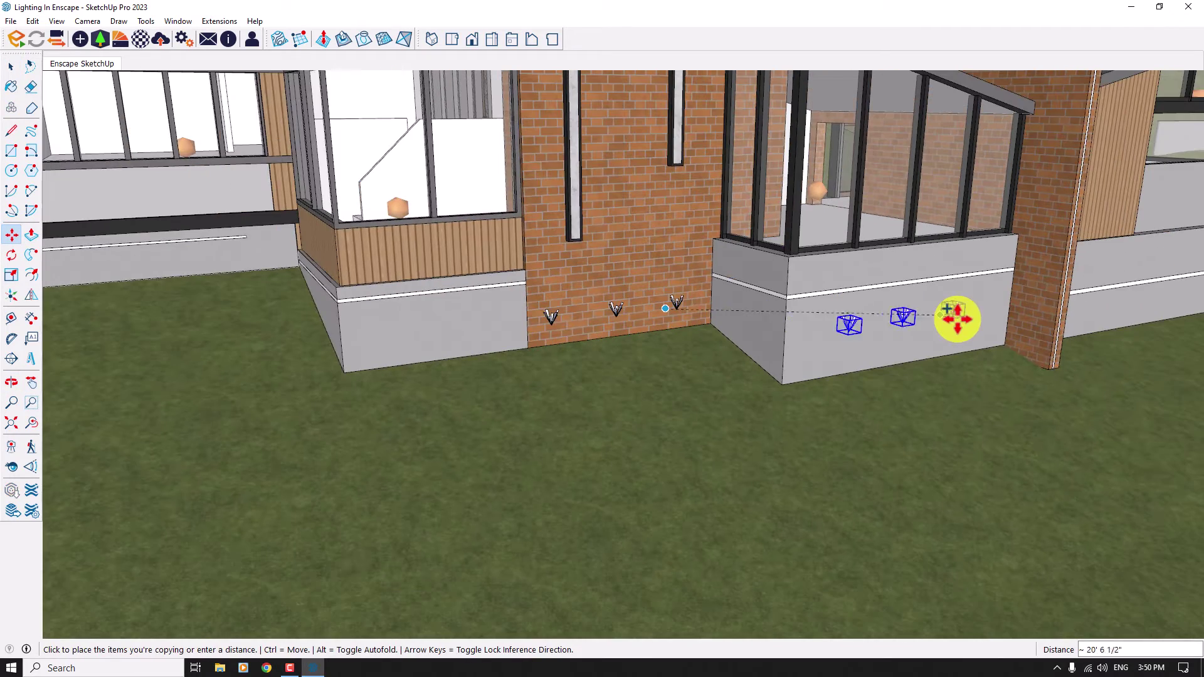
left_click(946, 338)
Copy the three lights about 21' along the red axis to the concrete wall beyond the brick fin.
key("ctrl")
left_click(947, 339)
middle_click_drag(969, 359, 680, 396)
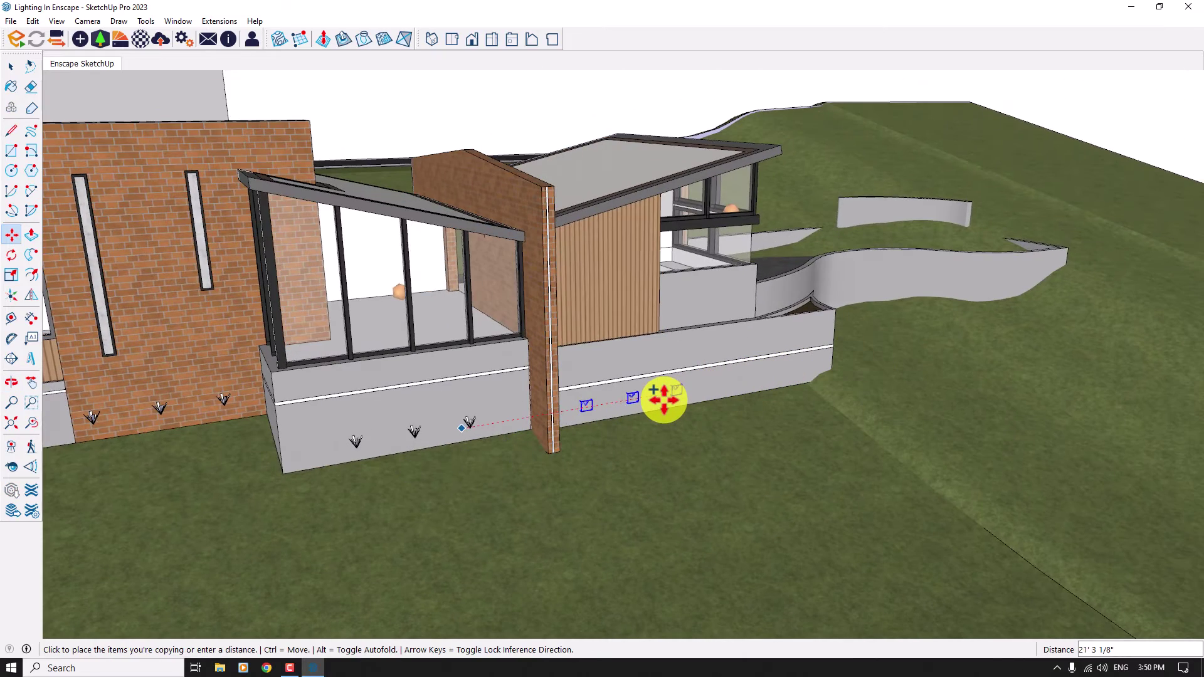
scroll(663, 400, "up", 3)
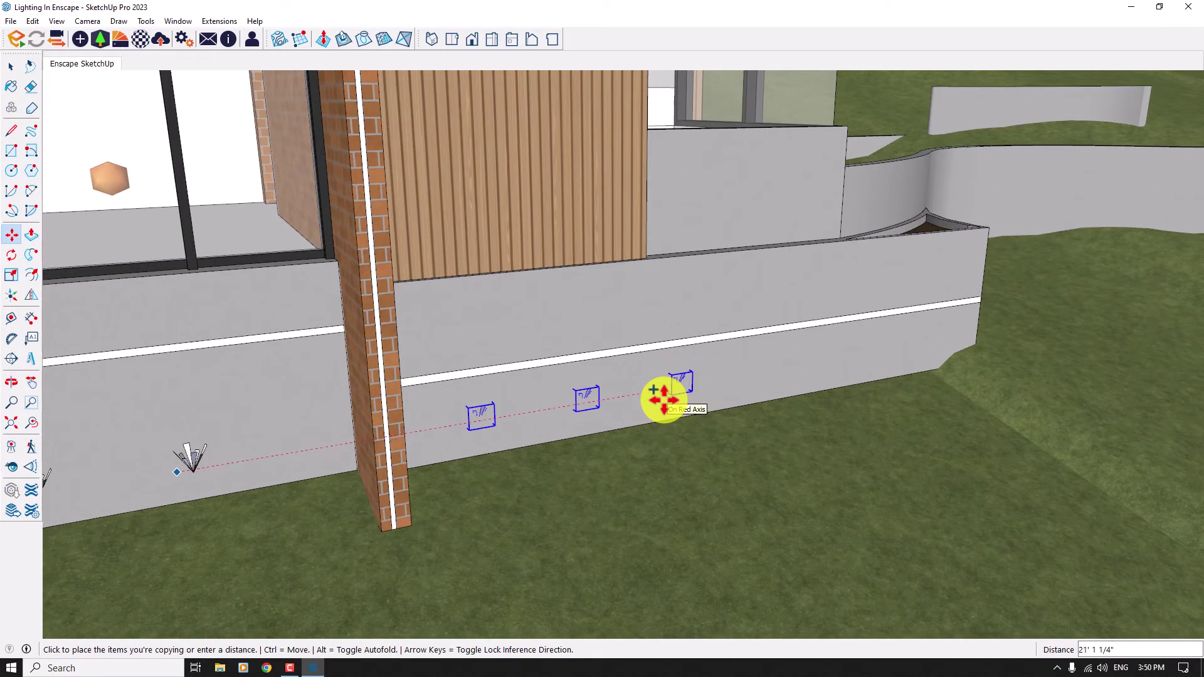
left_click(664, 401)
Copy the three lights from the far concrete wall to the concrete base of the house's opposite end block.
scroll(807, 349, "down", 8)
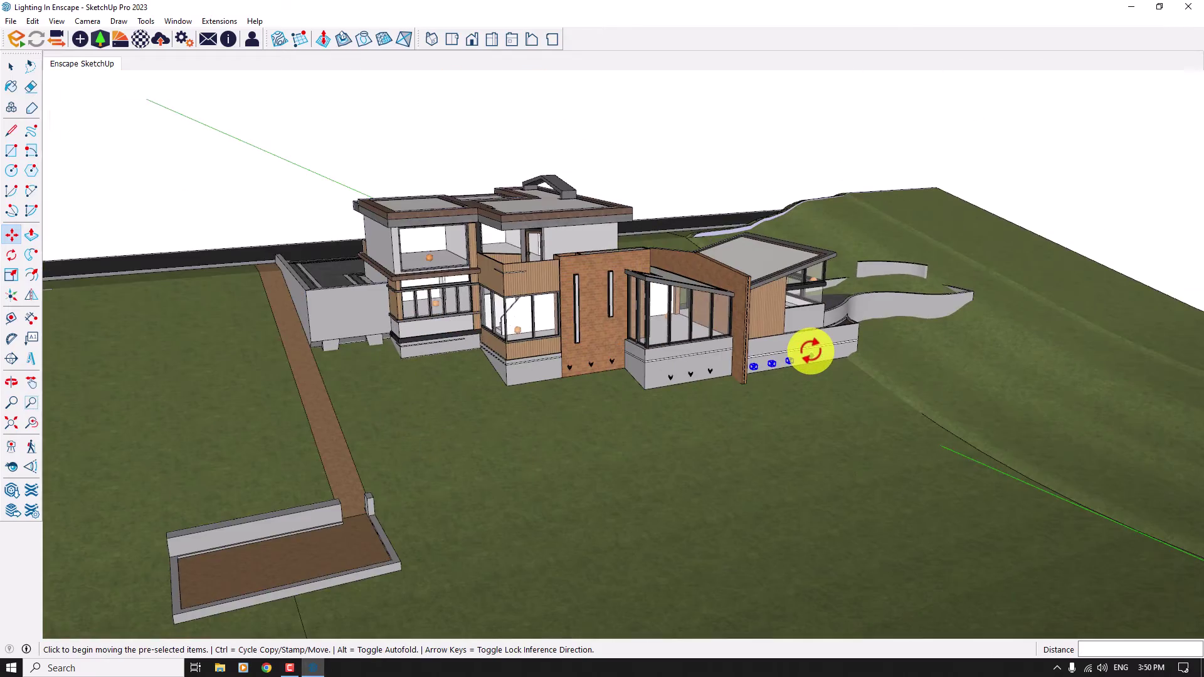
scroll(808, 350, "up", 3)
scroll(808, 353, "up", 5)
left_click(793, 357)
key("ctrl")
scroll(793, 357, "down", 4)
middle_click_drag(793, 358, 748, 353)
scroll(748, 354, "down", 5)
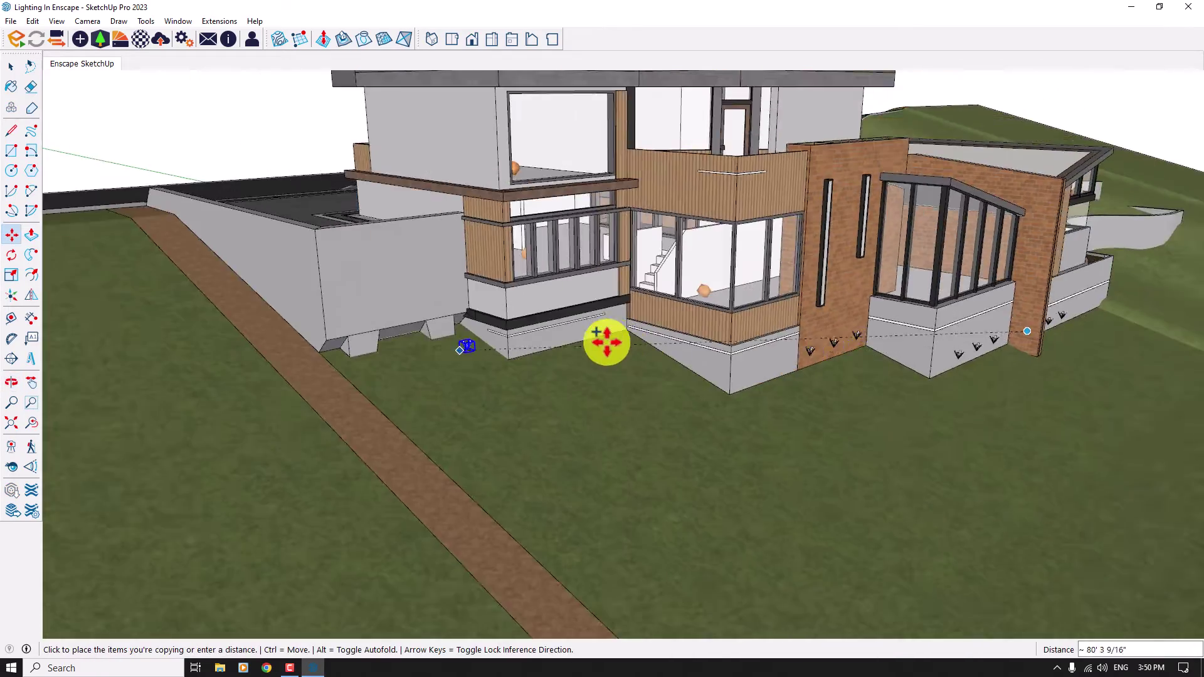
scroll(602, 342, "up", 5)
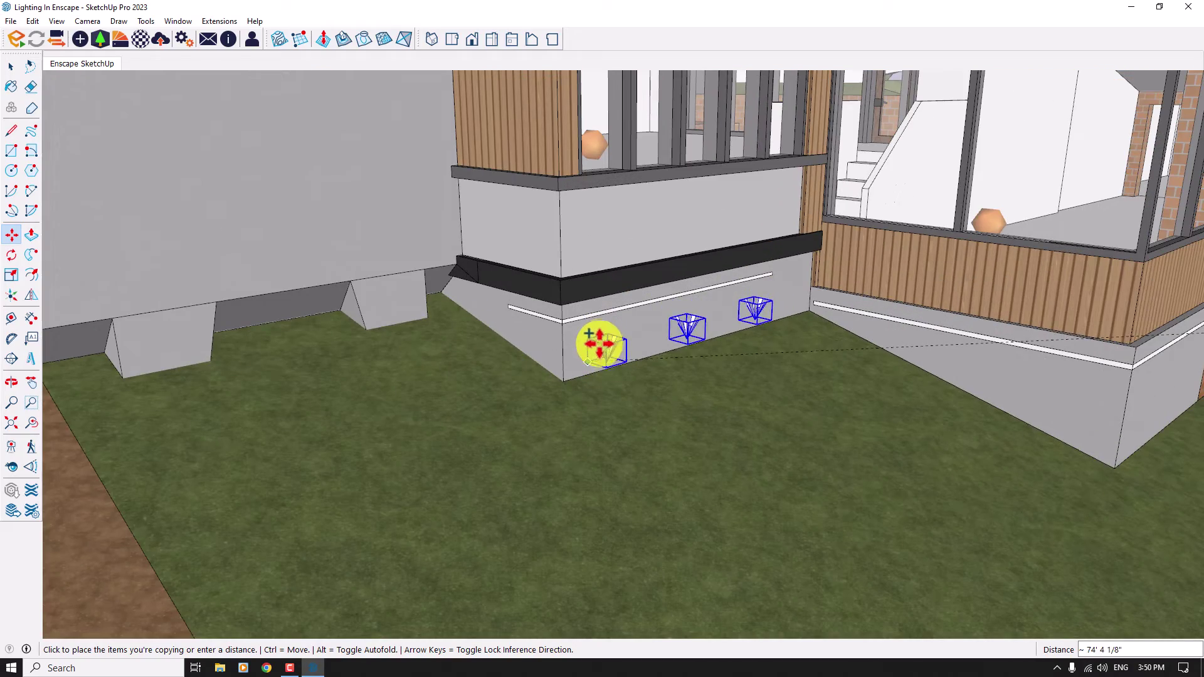
left_click(585, 365)
scroll(585, 366, "down", 6)
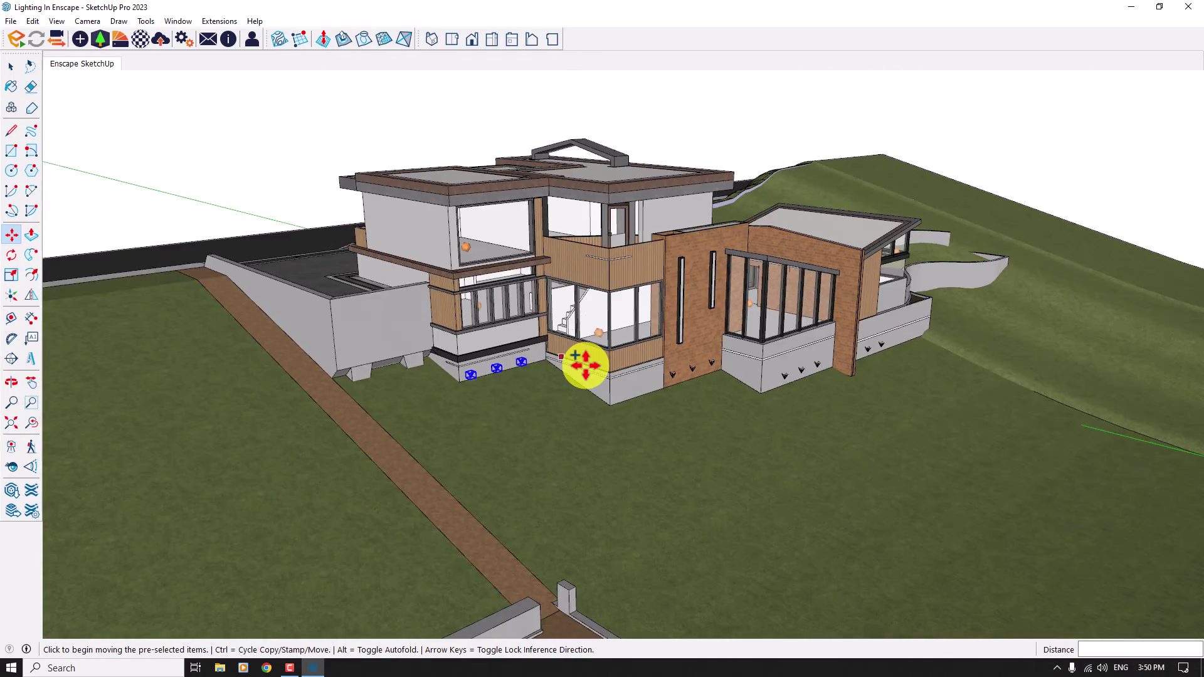
Copy the three IES lights from the end block's concrete base to the white upper-floor wall above the brick wall.
scroll(585, 366, "up", 5)
scroll(585, 366, "down", 5)
scroll(519, 393, "up", 8)
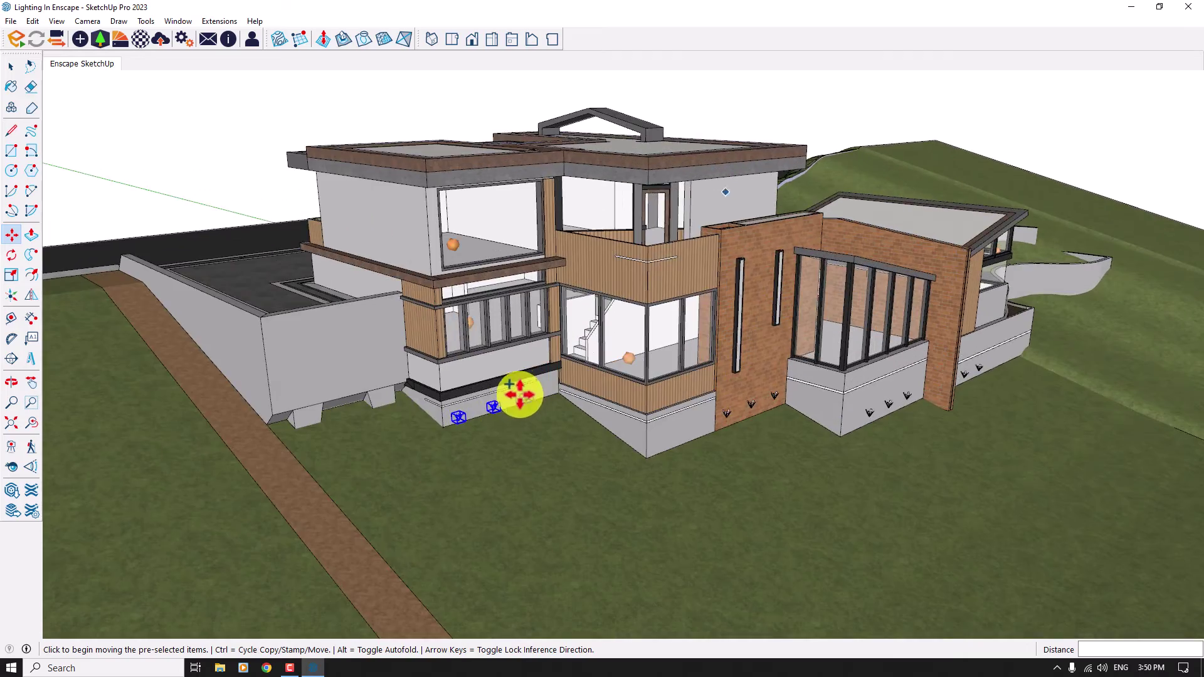
key("q")
key("ctrl")
left_click(499, 403)
scroll(499, 403, "down", 4)
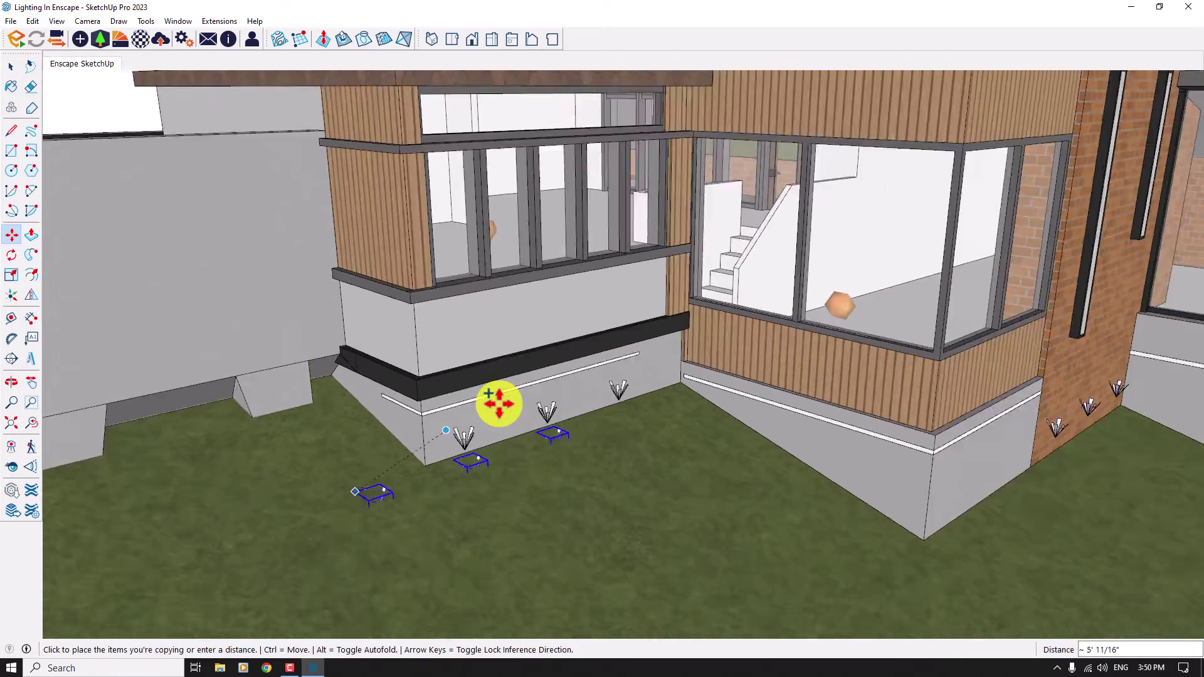
middle_click_drag(500, 403, 499, 403, "shift")
scroll(499, 403, "up", 3)
scroll(500, 404, "up", 4)
left_click(486, 279)
Make a rotated copy of the three upper-wall lights so the new row runs perpendicular to the original.
scroll(487, 279, "down", 5)
middle_click_drag(487, 280, 345, 274)
scroll(345, 274, "up", 4)
left_click(11, 256)
middle_click_drag(76, 268, 178, 280)
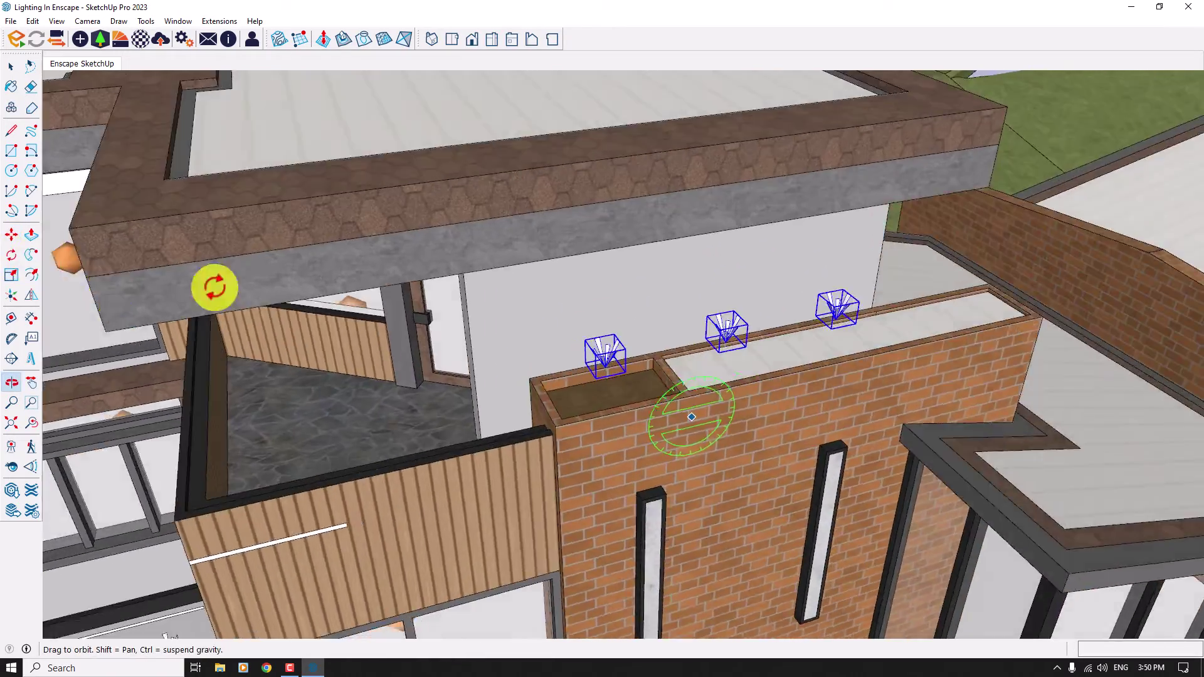
scroll(717, 363, "up", 3)
key("ctrl")
left_click(738, 366)
left_click(691, 372)
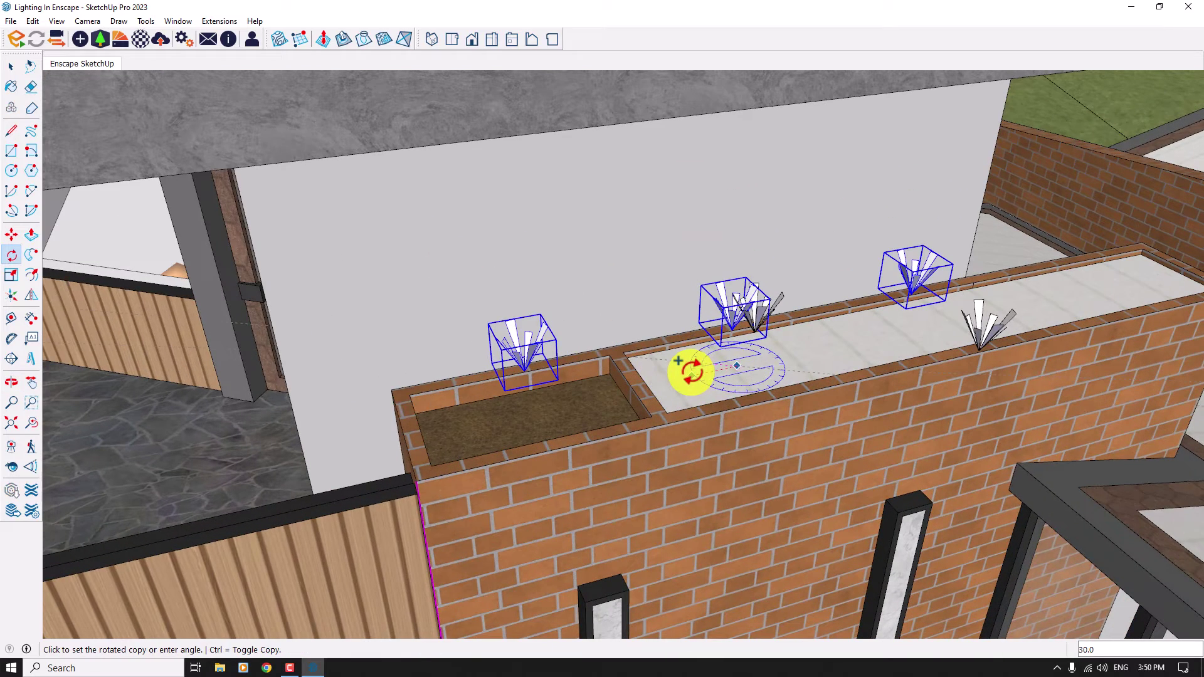
left_click(690, 372)
Move the rotated row of three lights about 46' 9" onto the end block's upper-floor side wall and deselect it.
left_click(13, 235)
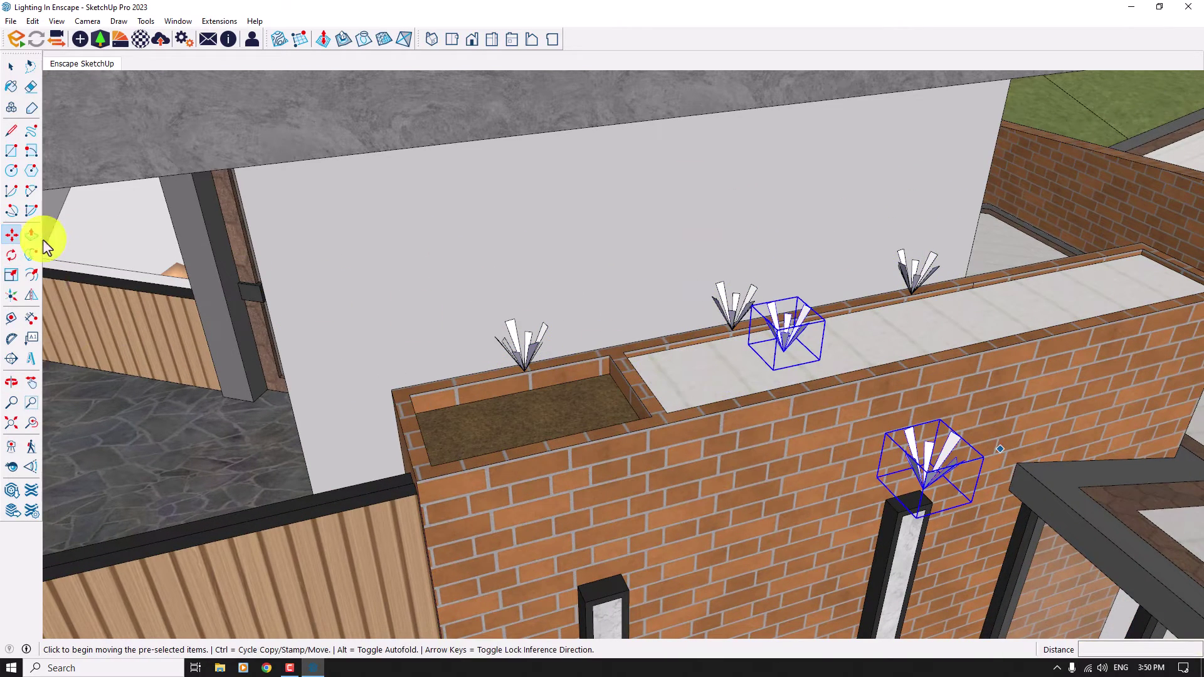
left_click(978, 505)
scroll(977, 506, "down", 5)
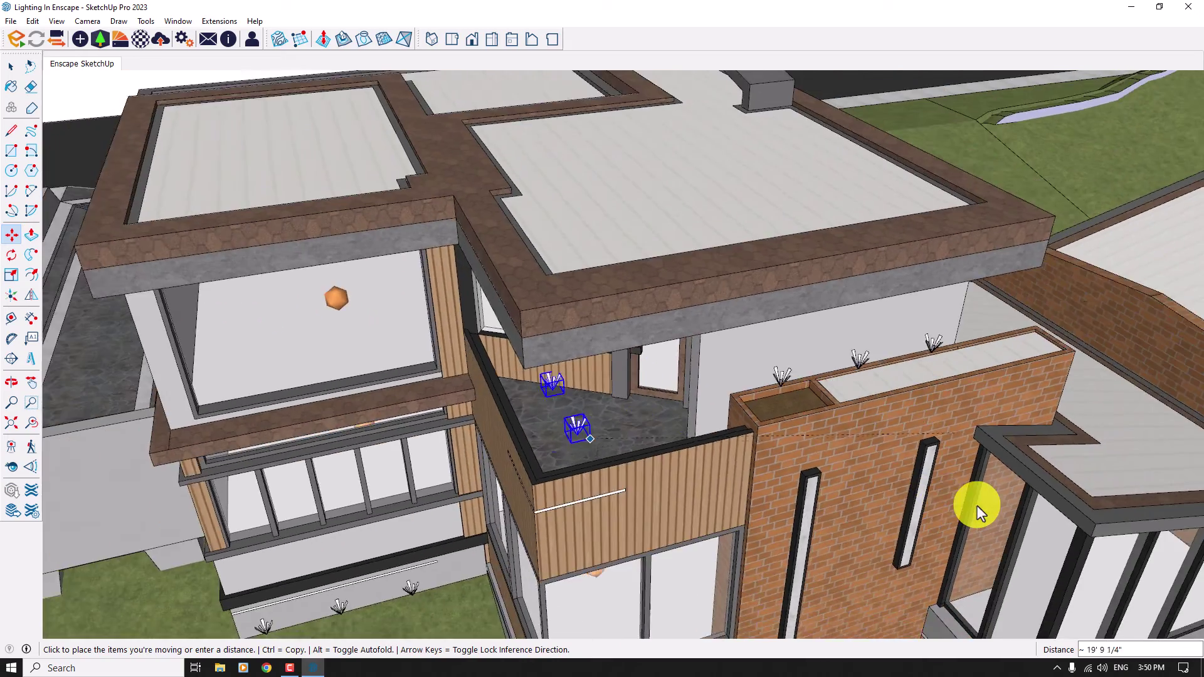
scroll(977, 506, "down", 3)
middle_click_drag(972, 500, 807, 443)
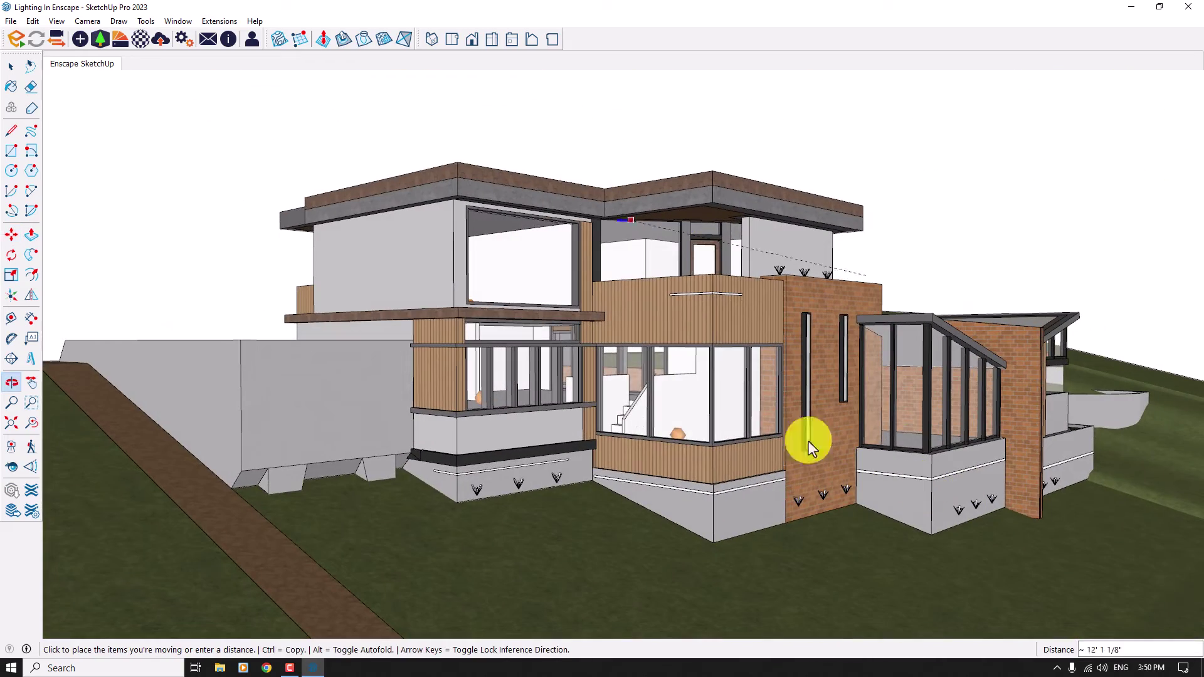
left_click(419, 292)
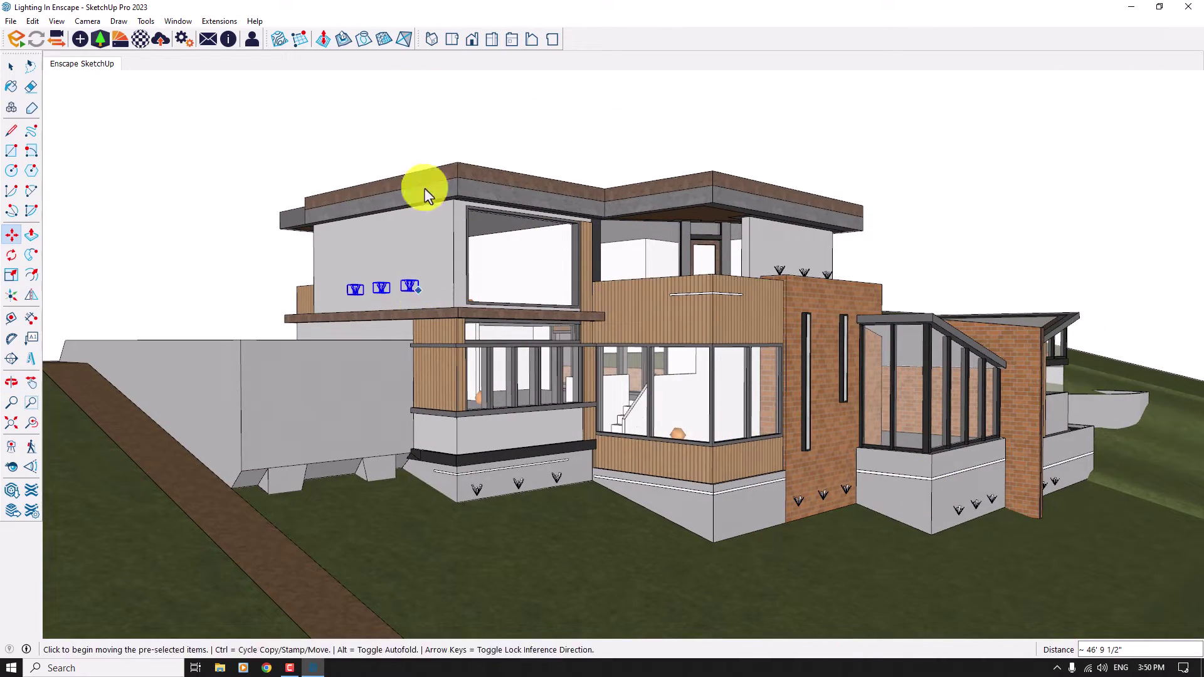
key("space")
left_click(427, 148)
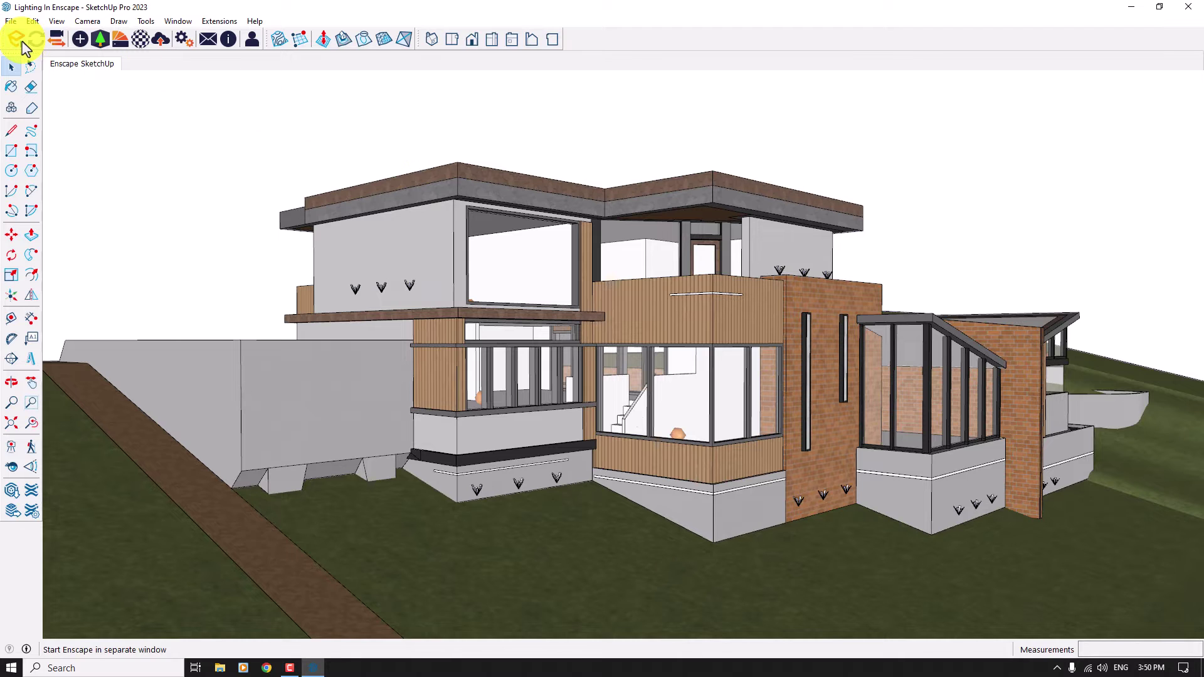
Launch the Enscape render, load the saved Enscape SketchUp view and close View Management.
left_click(22, 44)
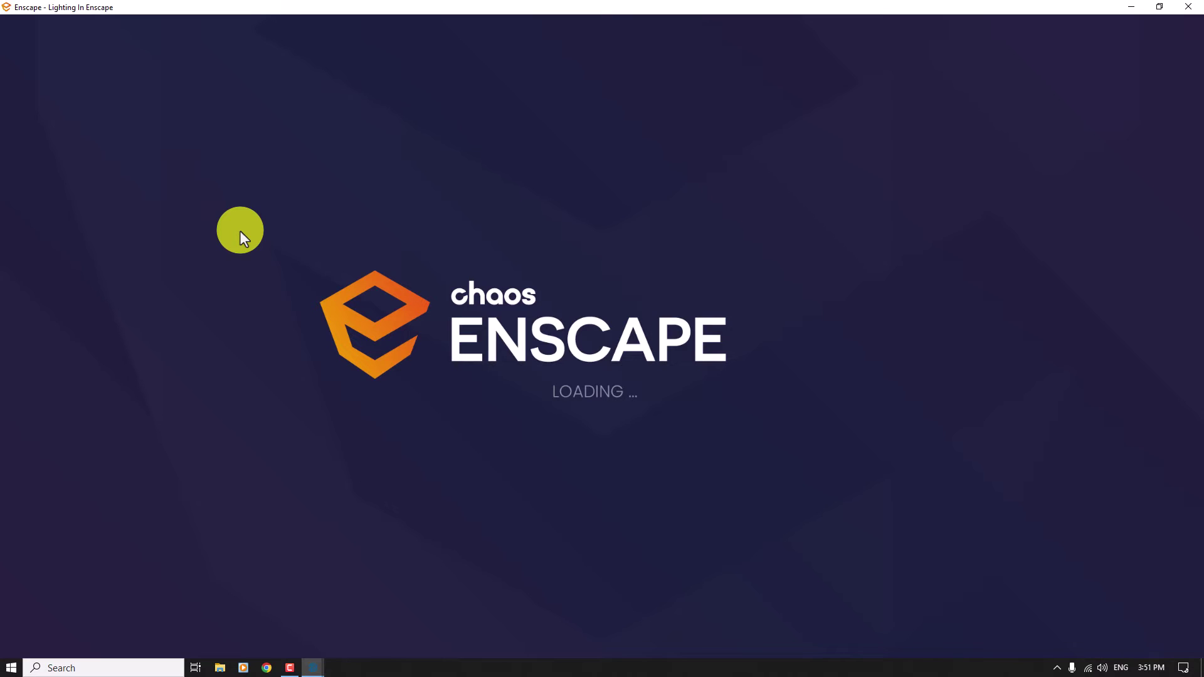
mouse_move(313, 668)
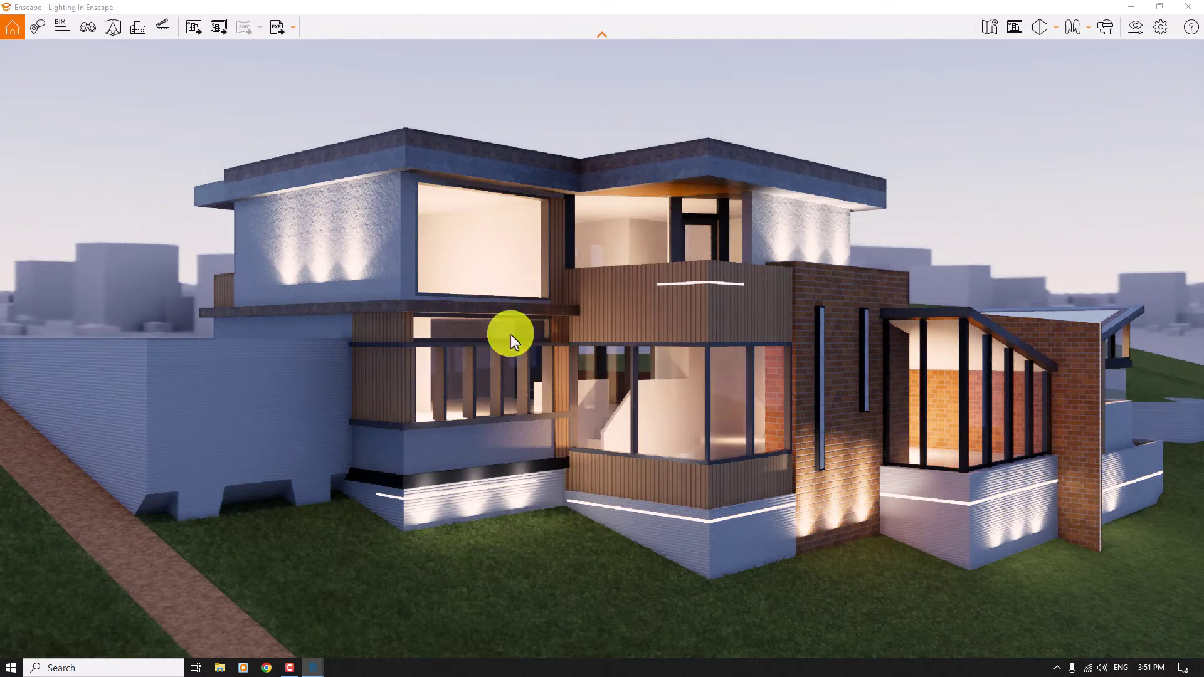
key("v")
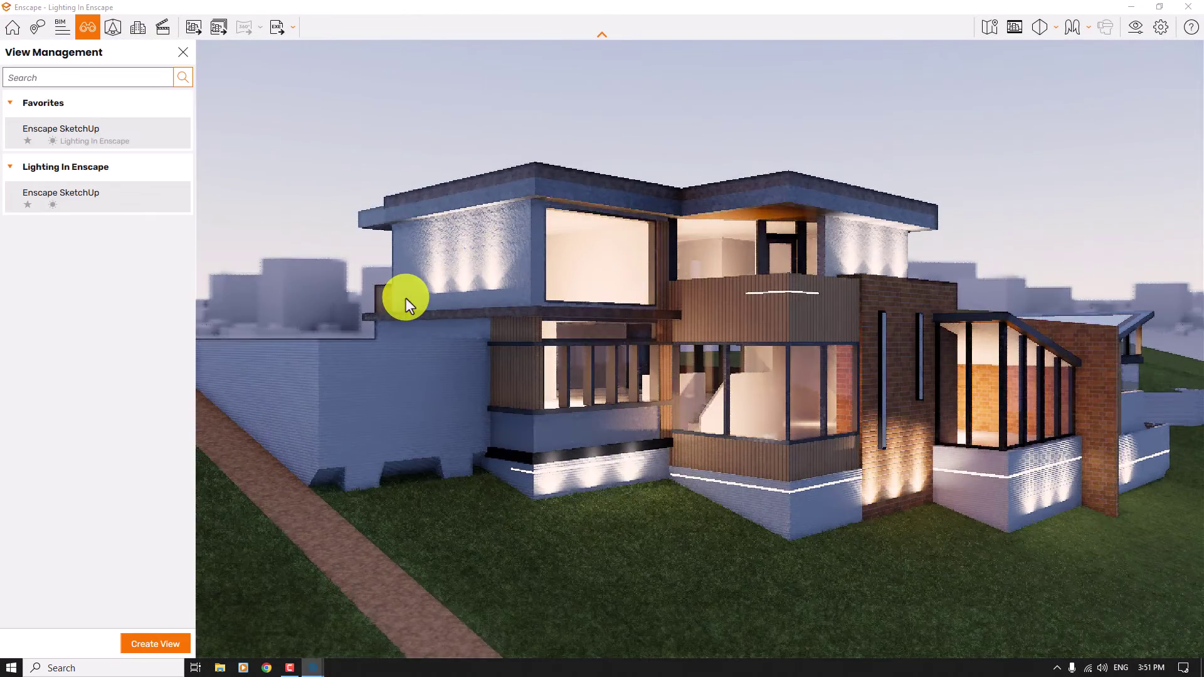
left_click(87, 201)
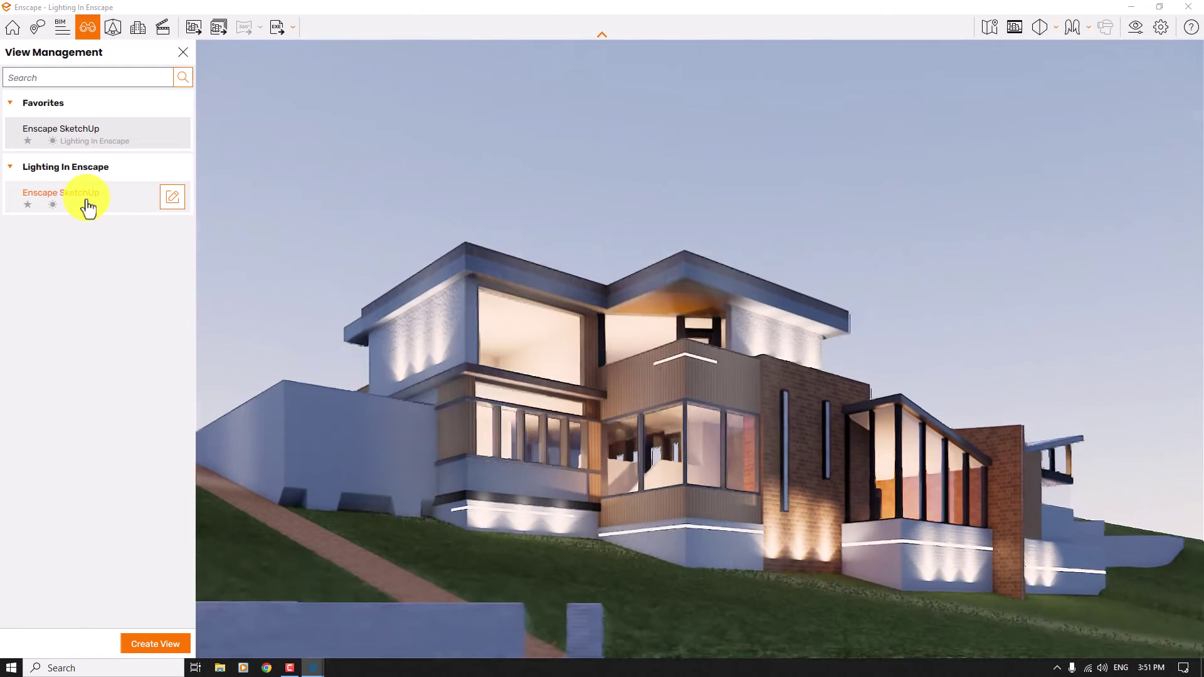
left_click(185, 52)
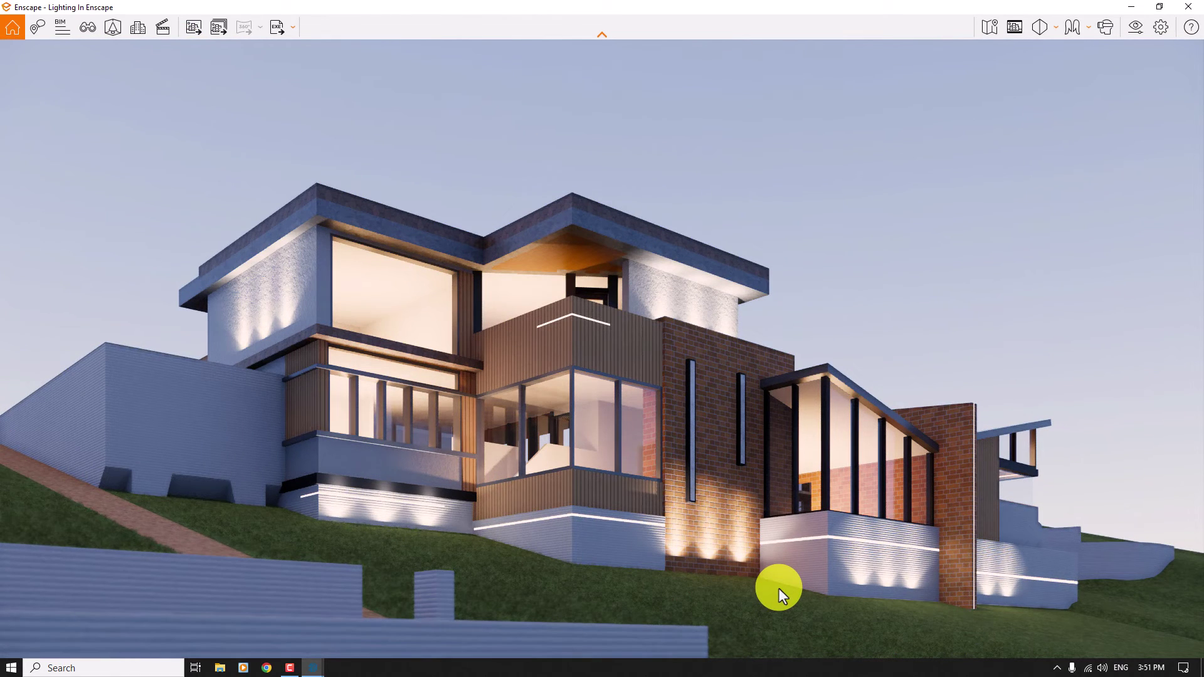
Arrange the Enscape render and the SketchUp model side by side.
mouse_move(790, 7)
left_mouse_down()
mouse_move(796, 46)
mouse_move(1191, 250)
left_mouse_up()
left_click(383, 285)
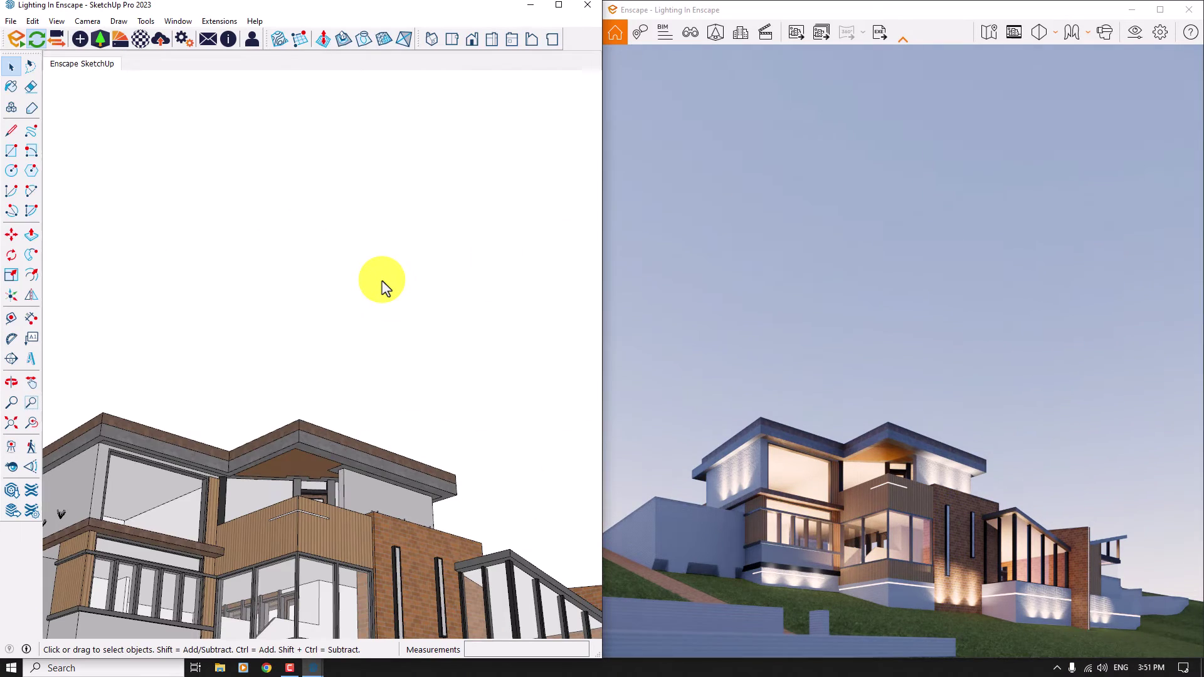
Lower the three side-wall lights on the end block about 1' 9" onto the brown ledge beneath them.
middle_click_drag(382, 281, 382, 284)
scroll(382, 281, "down", 5)
scroll(413, 284, "up", 5)
scroll(348, 390, "up", 5)
left_click(511, 295)
left_click(429, 295, "shift")
left_click(359, 300, "shift")
left_click(5, 236)
scroll(585, 325, "up", 4)
middle_click_drag(498, 282, 494, 352)
left_click(494, 353)
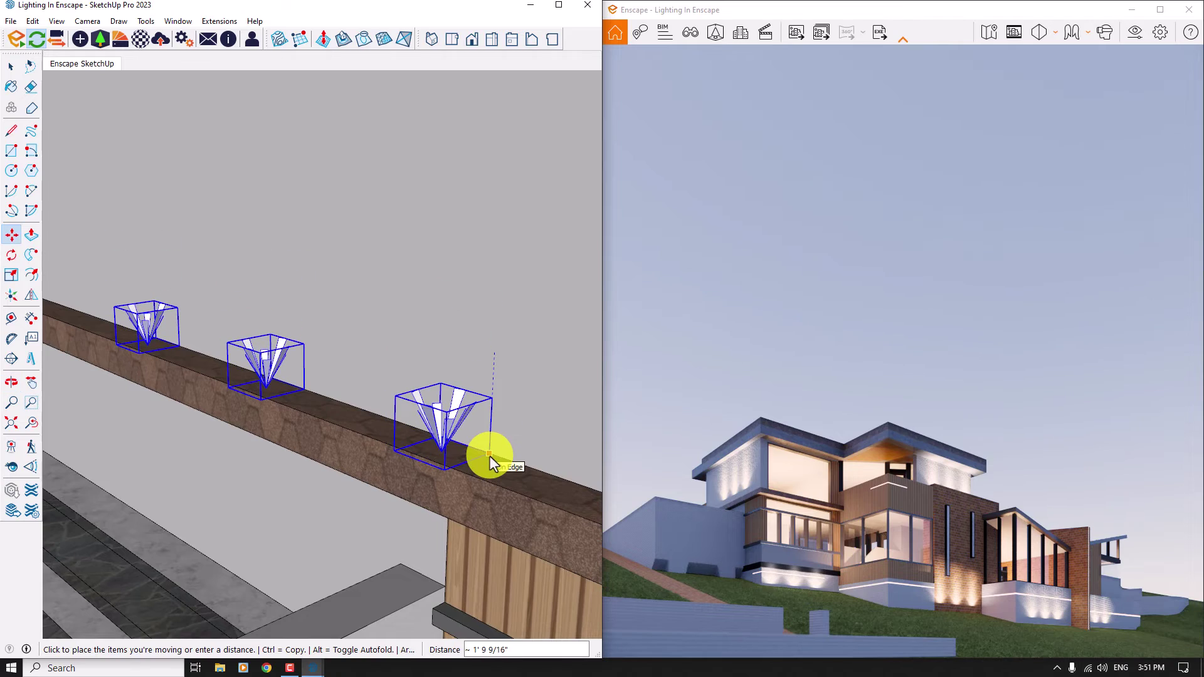
left_click(490, 457)
Delete the two ledge lights farther from the front corner, keeping only the one closest to it.
scroll(345, 356, "down", 8)
middle_click_drag(345, 356, 340, 351)
scroll(340, 352, "up", 3)
key("space")
scroll(340, 351, "up", 2)
left_click(335, 342)
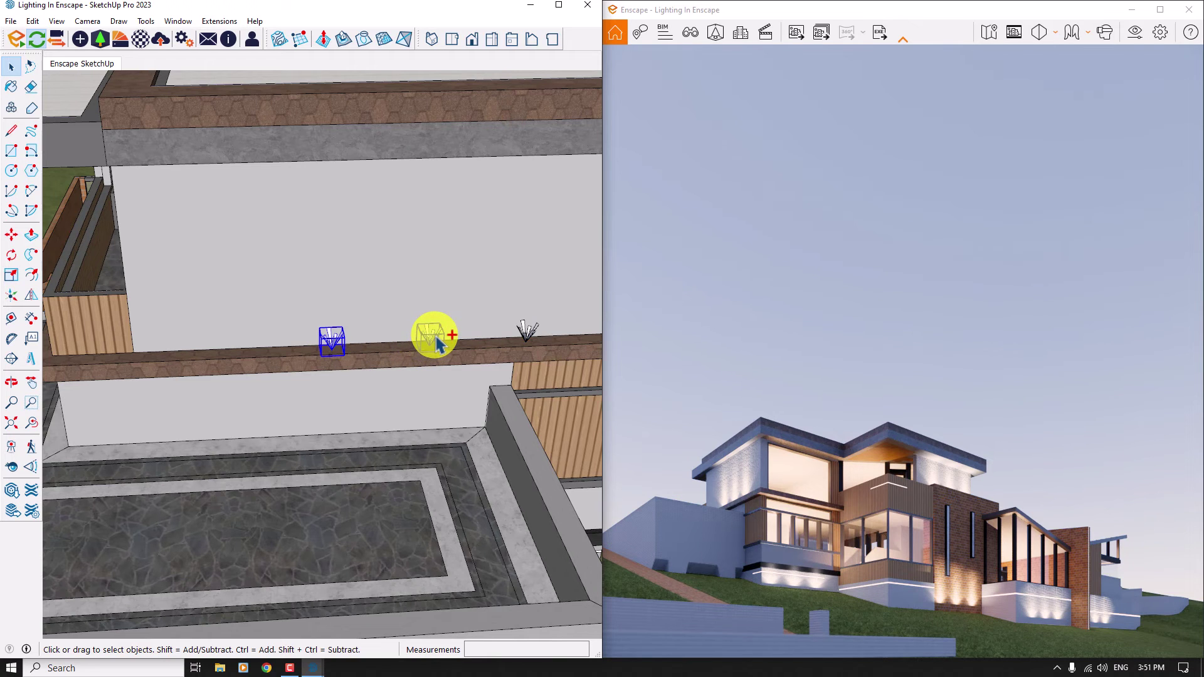
scroll(436, 344, "down", 3)
scroll(432, 344, "up", 5)
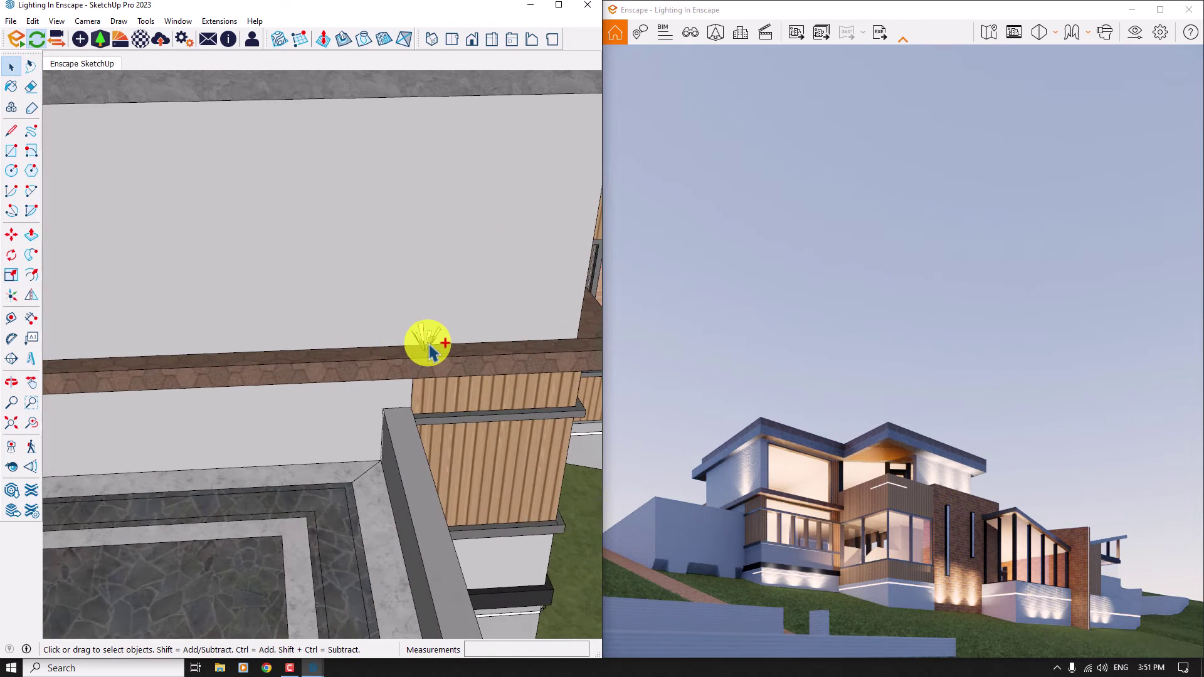
Move the remaining ledge light along the wall, closer to the end block's front corner.
left_click(431, 351)
left_click(12, 235)
scroll(250, 281, "down", 2)
left_click(249, 281)
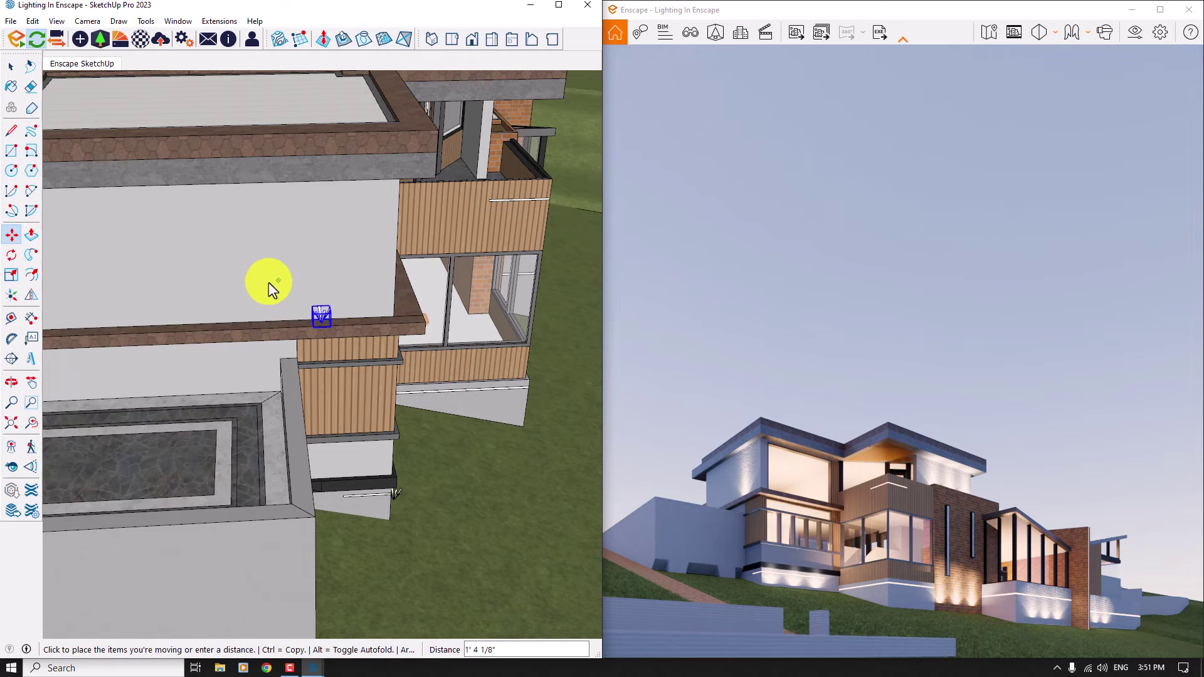
left_click(350, 288)
Copy the ledge light along the side wall as a 2x array with about 9' 4" spacing.
scroll(353, 291, "down", 2)
scroll(352, 289, "down", 2)
key("ctrl")
left_click(352, 283)
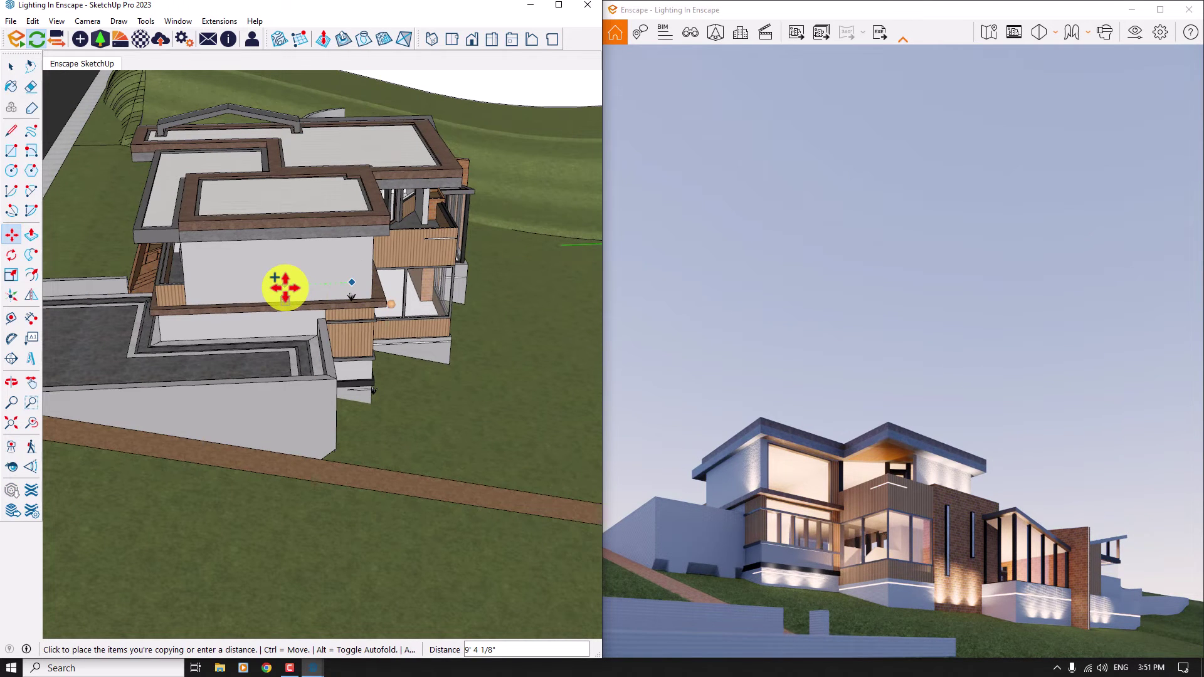
left_click(285, 288)
type("2x")
key("Return")
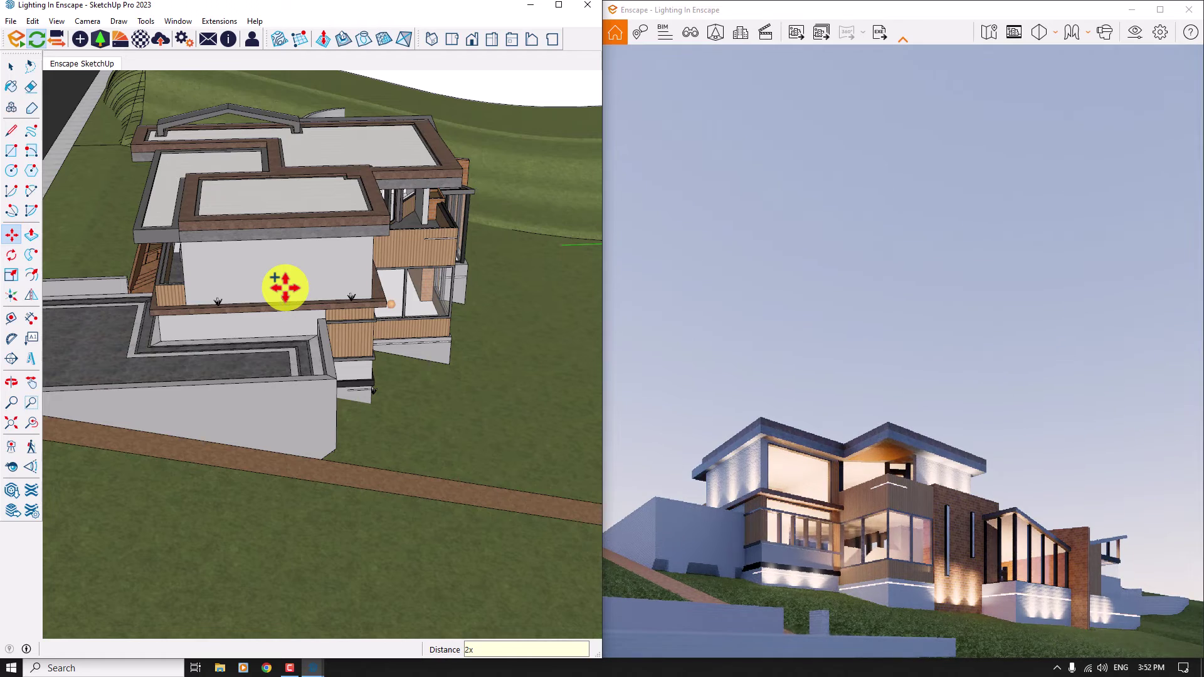
key("space")
Lower the three lights on the end block's concrete base, below the black band, about 5" to the grass line.
scroll(414, 355, "up", 5)
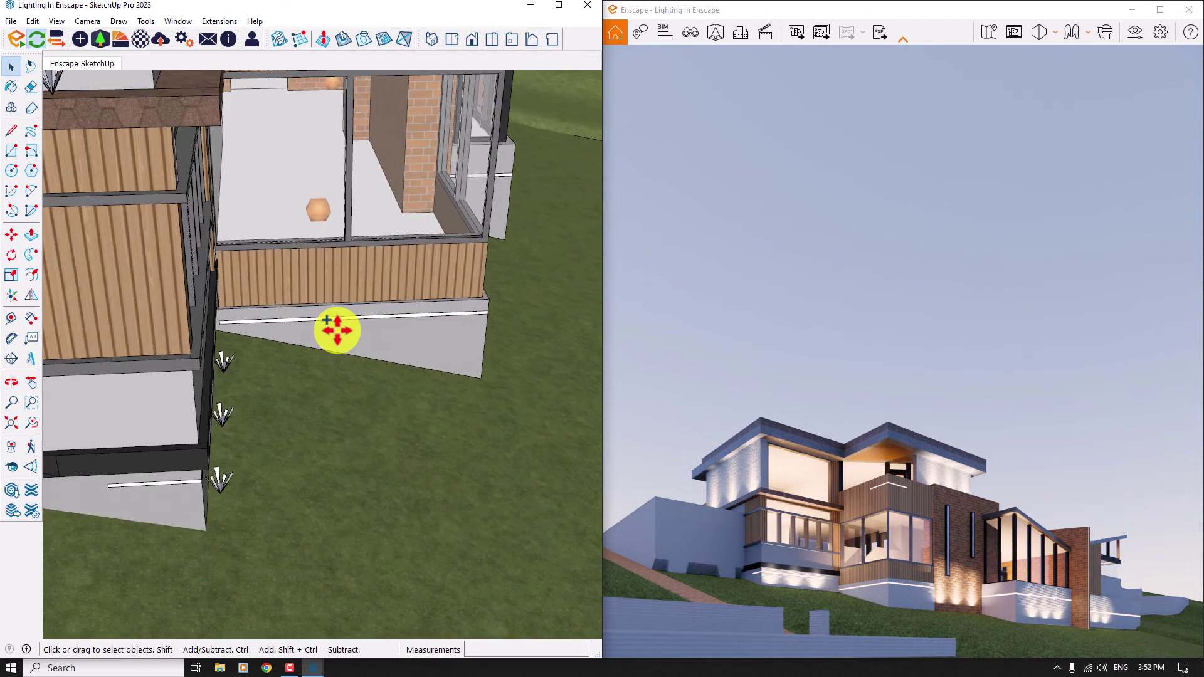
middle_click_drag(389, 376, 325, 325)
middle_click_drag(82, 320, 239, 288, "shift")
scroll(223, 282, "up", 3)
left_click(227, 284)
left_click(352, 242, "ctrl")
left_click(452, 209, "ctrl")
left_click(12, 234)
scroll(220, 287, "up", 5)
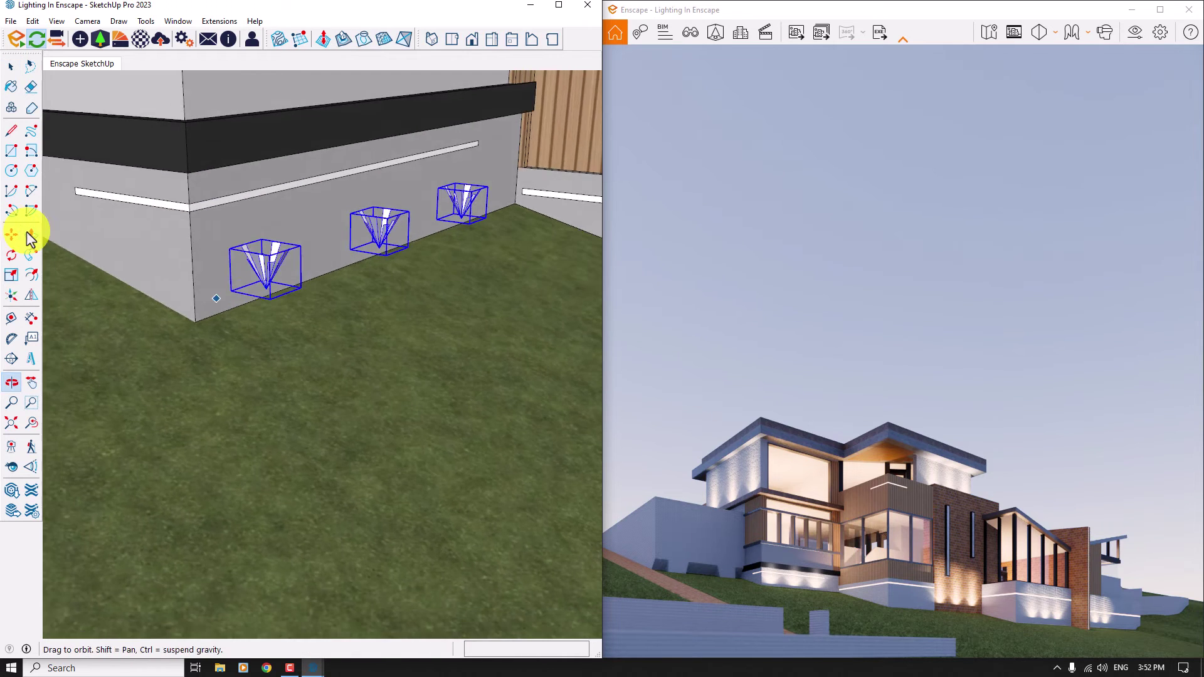
left_click(231, 290)
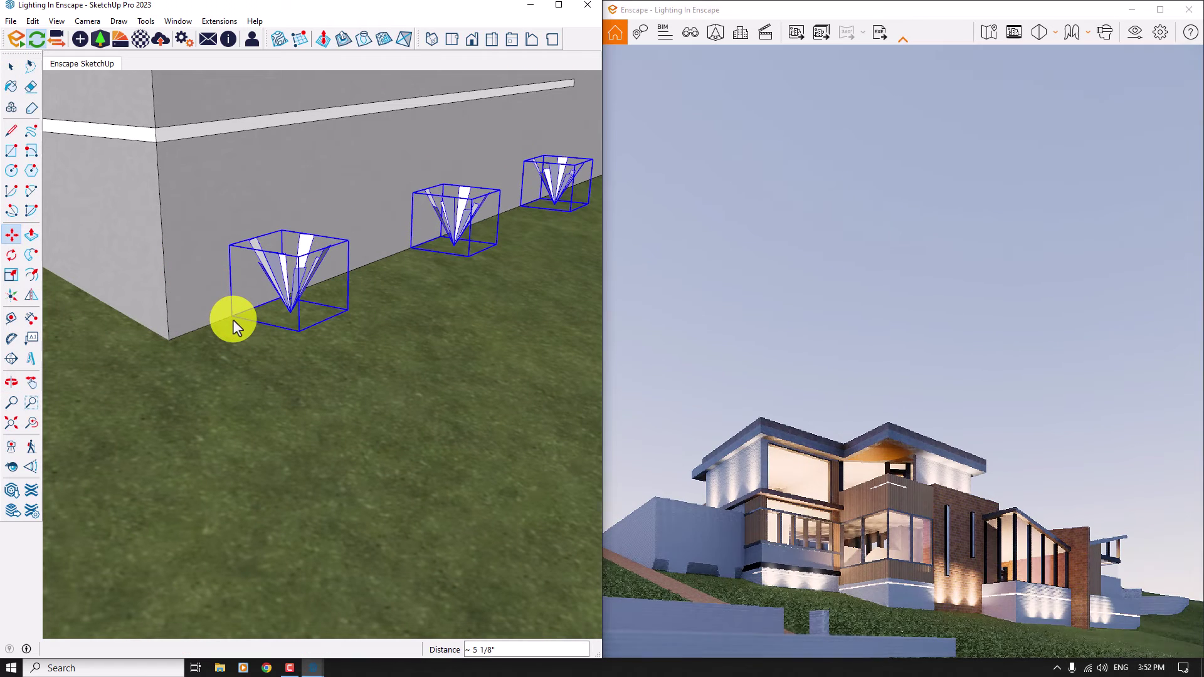
left_click(232, 316)
scroll(159, 398, "down", 8)
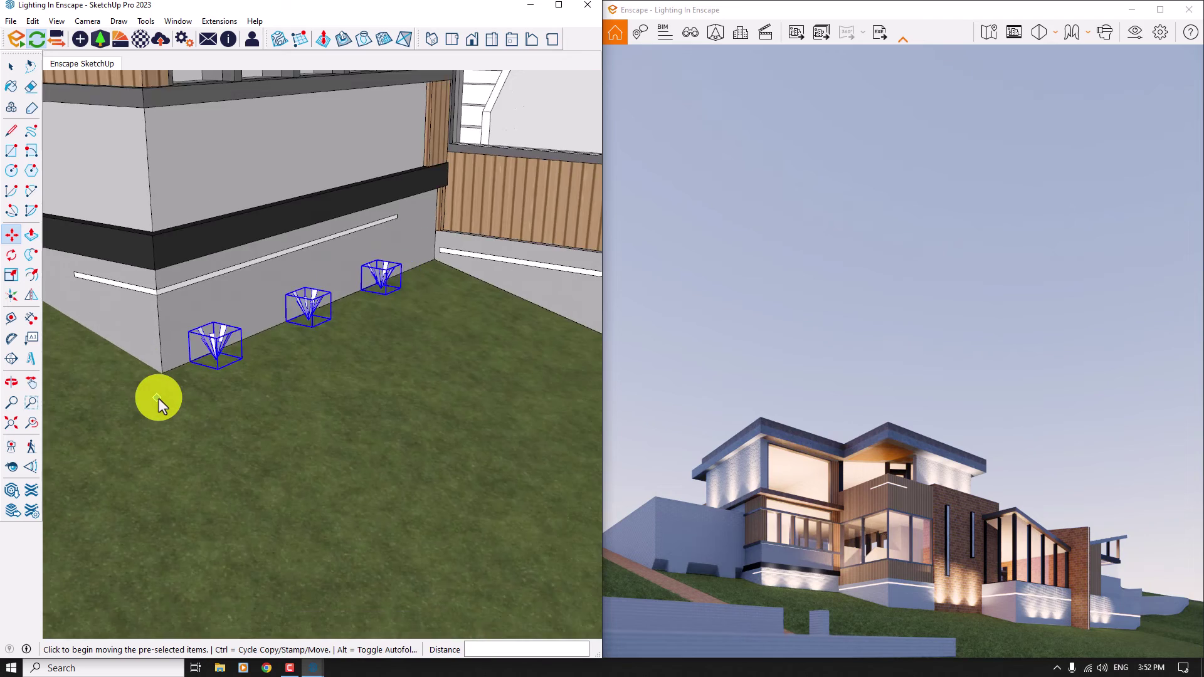
key("space")
Lower the three lights on the brick wall to the grass line at its foot.
middle_click_drag(439, 320, 159, 398, "shift")
scroll(232, 363, "up", 5)
left_click(254, 347)
left_click(182, 377, "ctrl")
left_click(102, 422, "ctrl")
left_click(11, 234)
middle_click_drag(69, 251, 258, 315)
left_click(259, 315)
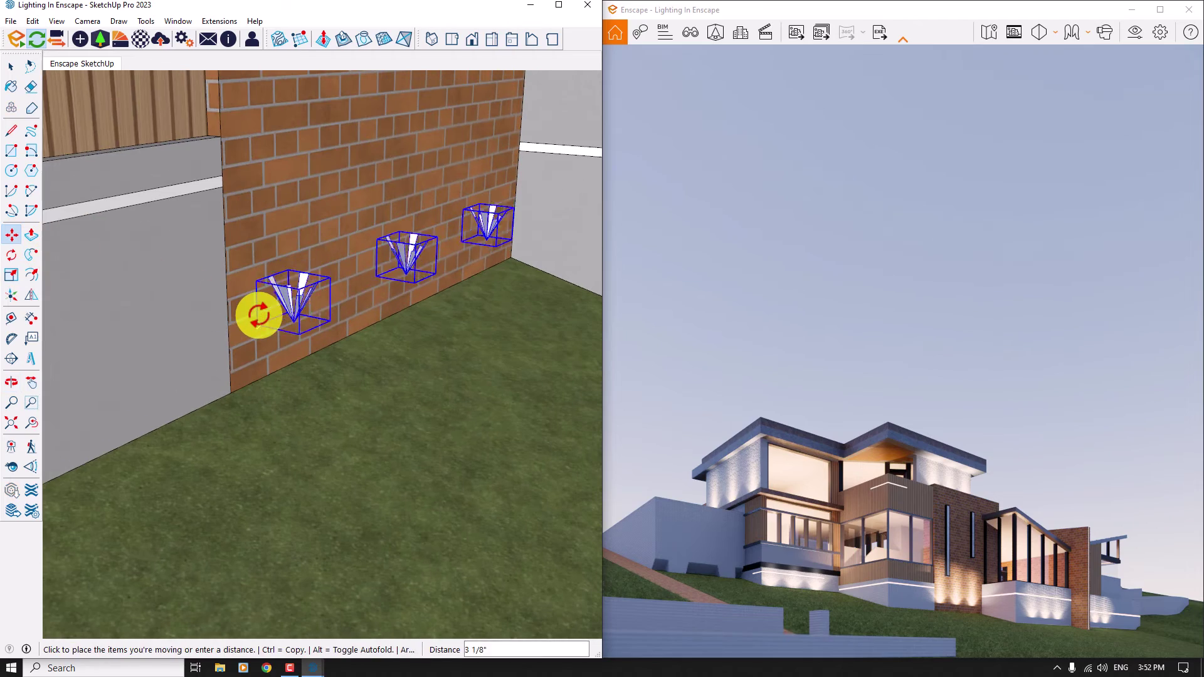
left_click(255, 378)
scroll(238, 368, "down", 10)
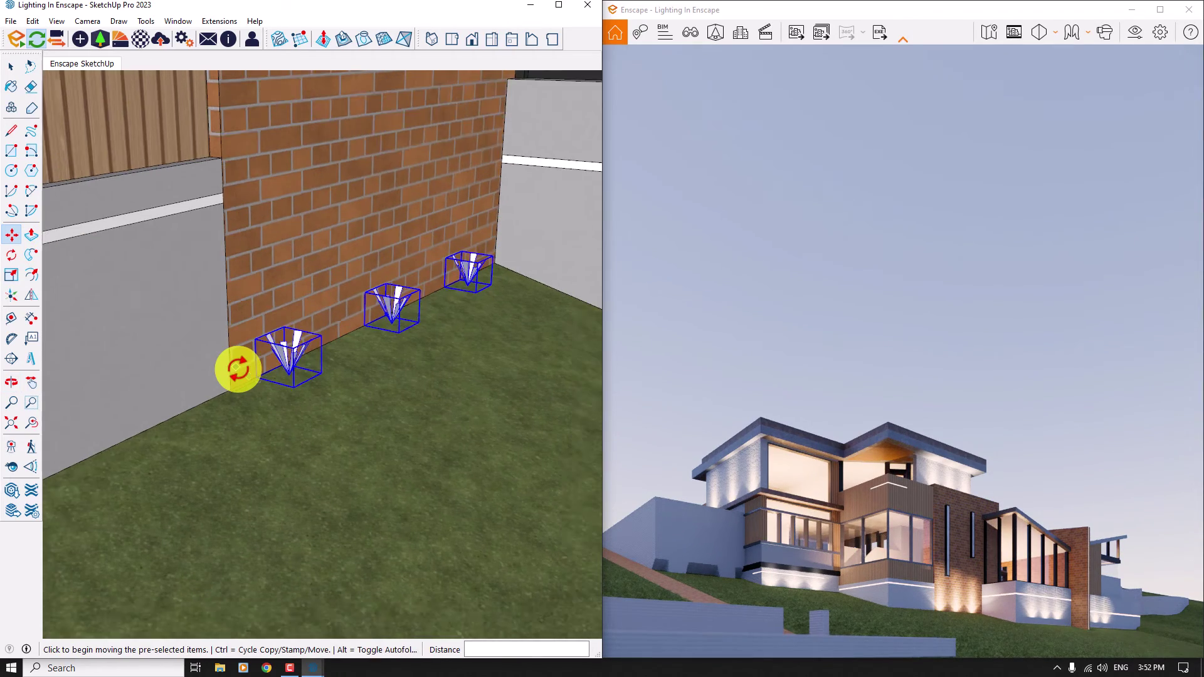
key("space")
Lower the three lights on the concrete base below the glazed room about 1' 4" to the grass line.
scroll(239, 369, "up", 10)
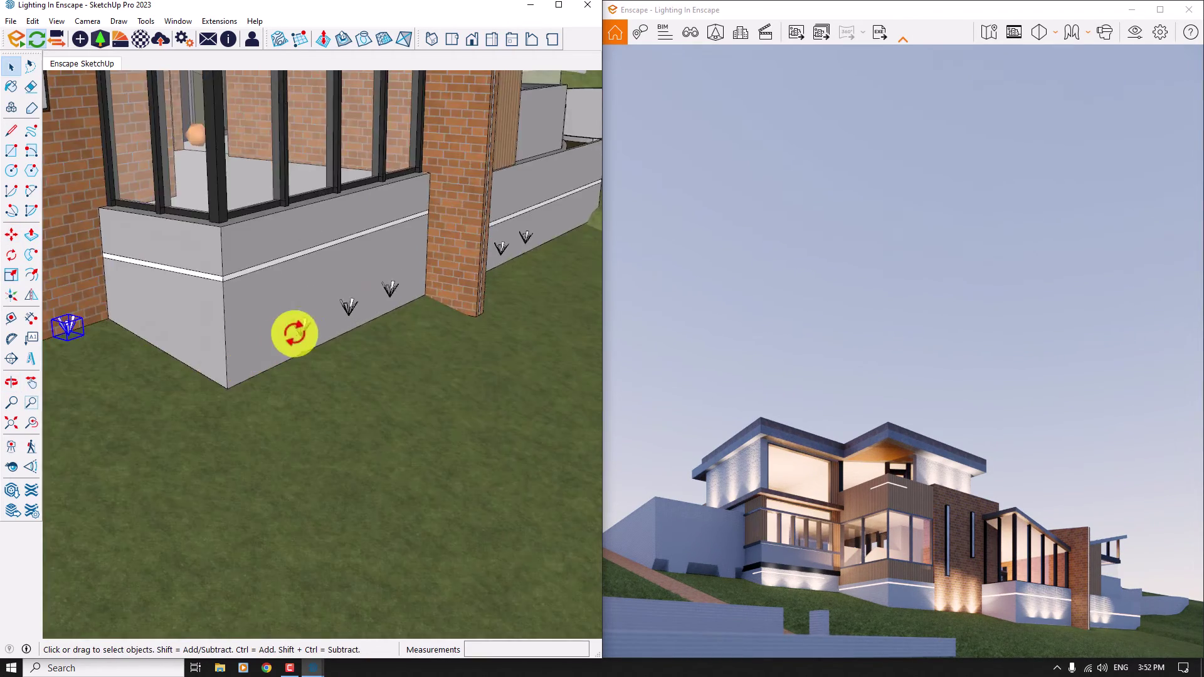
left_click(300, 329)
left_click(349, 308, "ctrl")
left_click(388, 291, "ctrl")
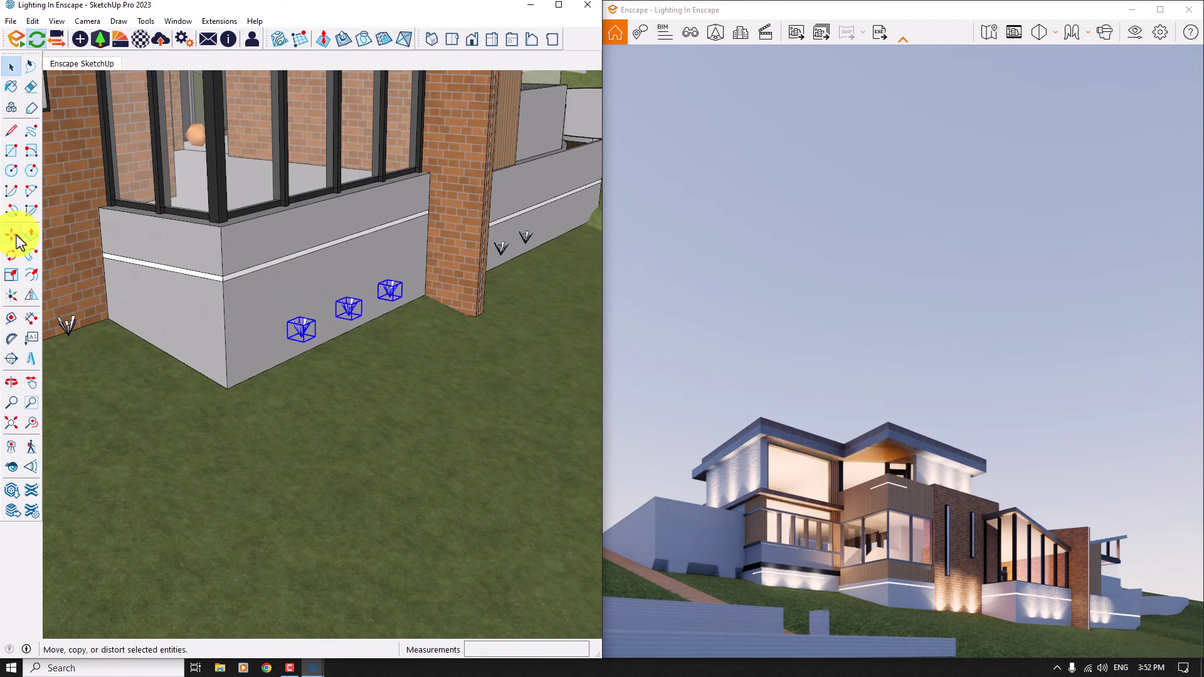
left_click(11, 234)
scroll(251, 376, "up", 3)
left_click(300, 299)
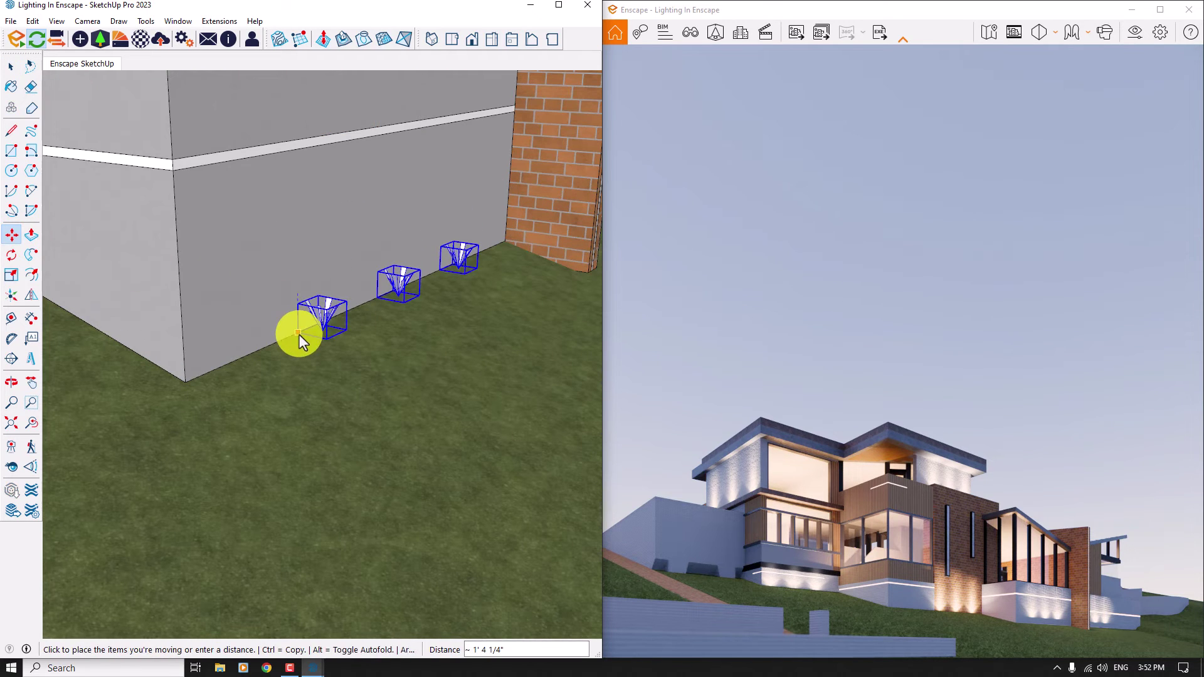
left_click(299, 333)
scroll(210, 413, "down", 10)
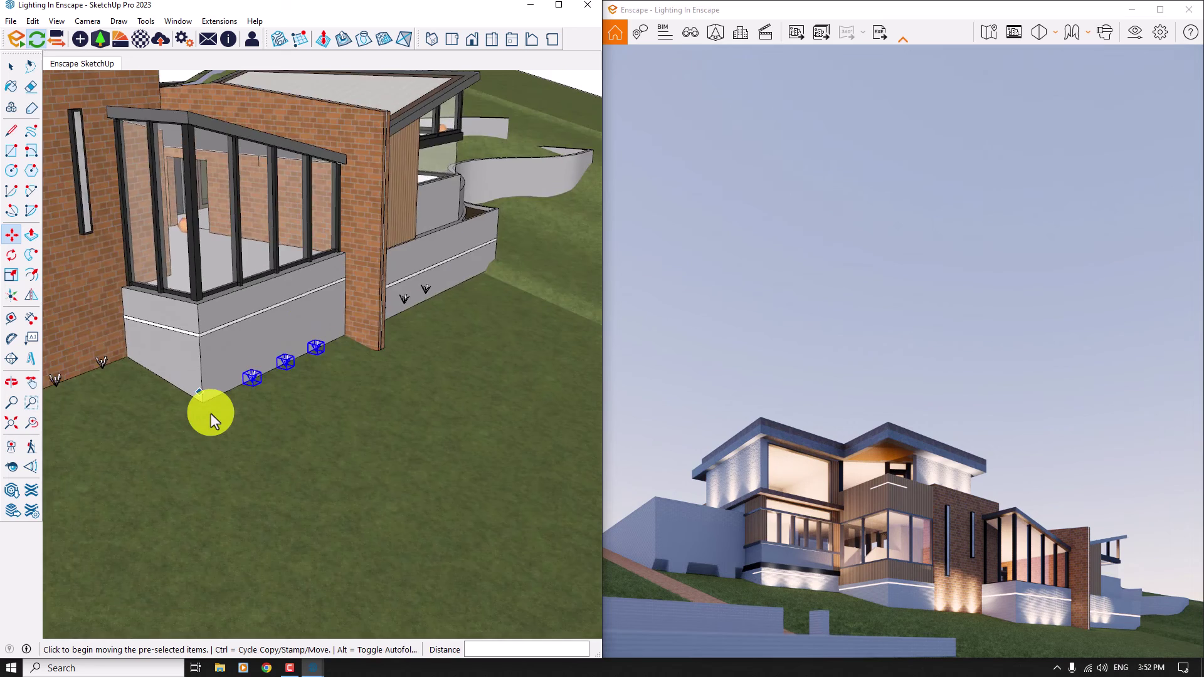
key("space")
Lower the three lights on the concrete wall beyond the brick fin about 1' 2" to the grass line.
scroll(231, 395, "up", 6)
scroll(348, 345, "up", 3)
left_click(259, 369)
left_click(328, 336, "ctrl")
left_click(396, 301, "ctrl")
left_click(11, 234)
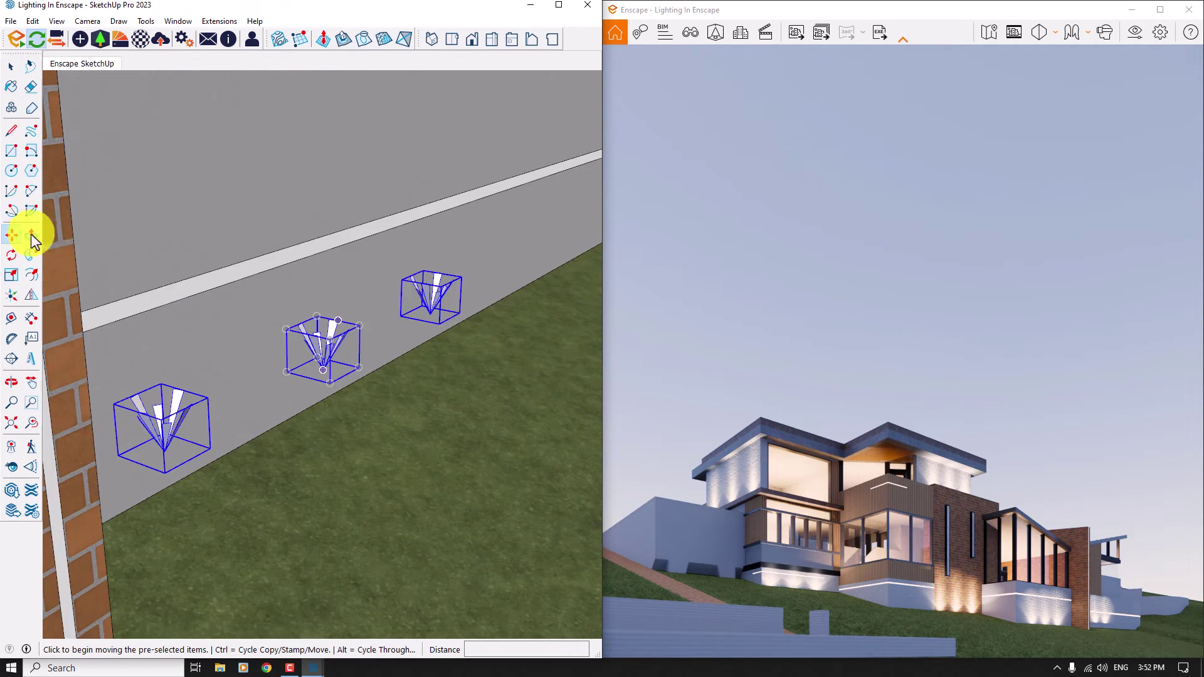
left_click(400, 316)
left_click(397, 356)
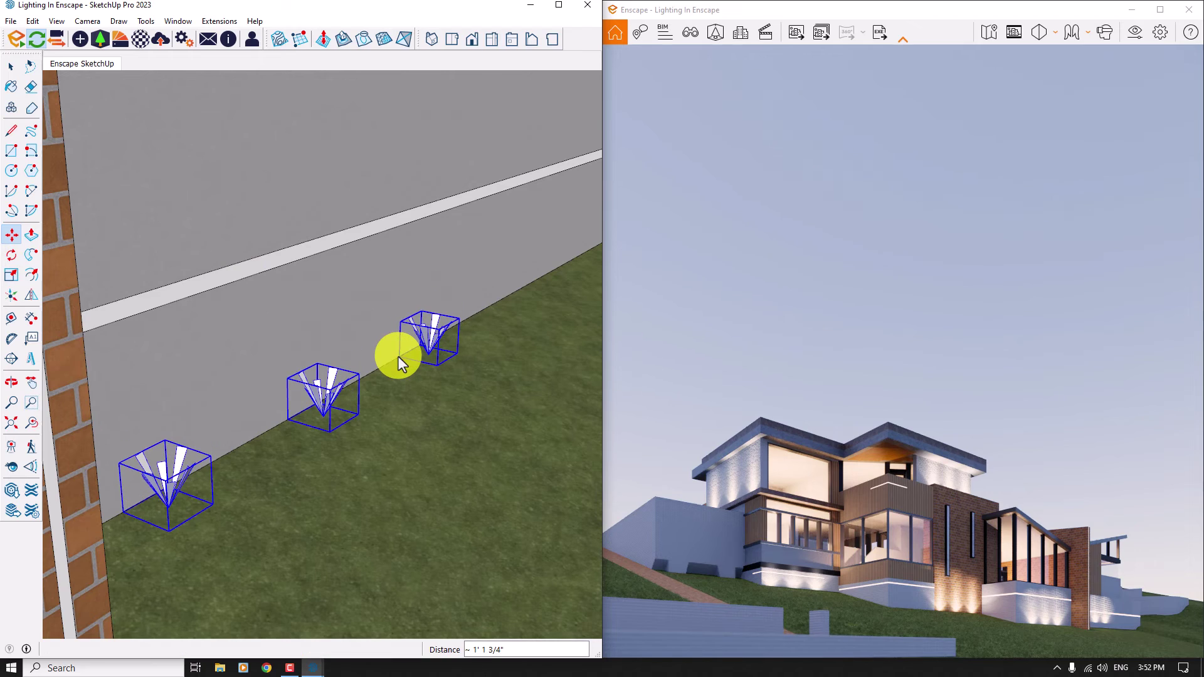
Copy the three lights 14' 1/8" along the concrete wall beyond the brick fin to continue the row.
scroll(397, 356, "down", 5)
middle_click_drag(398, 357, 333, 363)
key("ctrl")
left_click(302, 364)
left_click(392, 362)
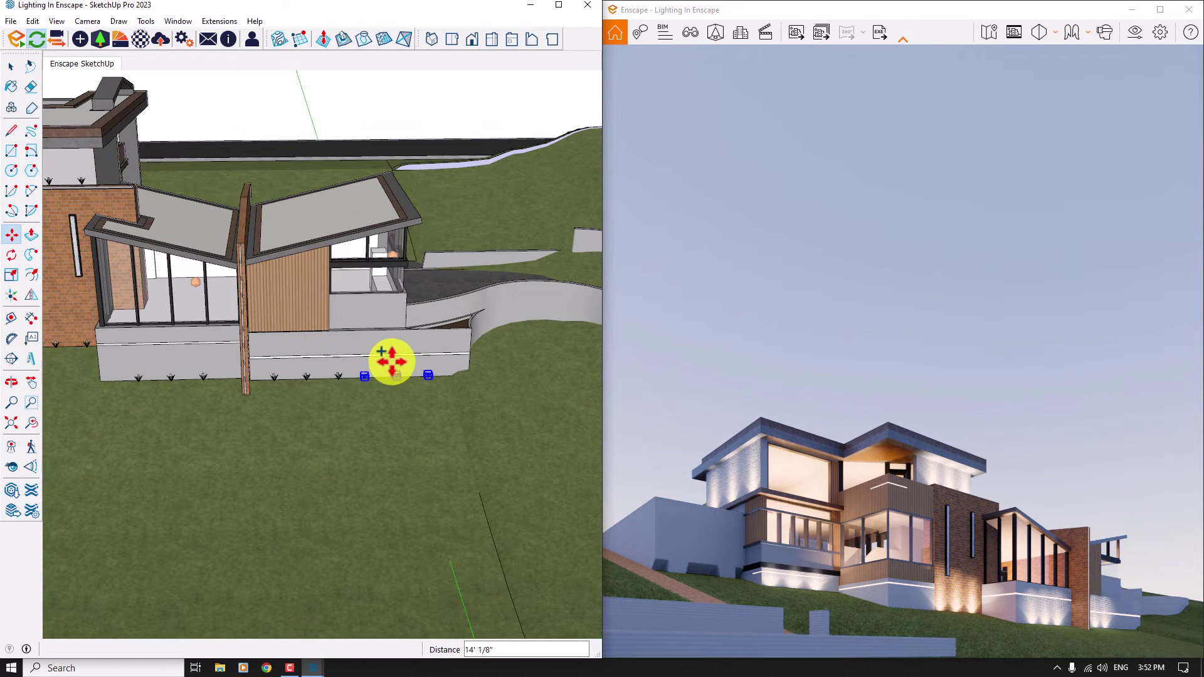
key("space")
middle_click_drag(392, 362, 317, 363)
scroll(318, 365, "up", 5)
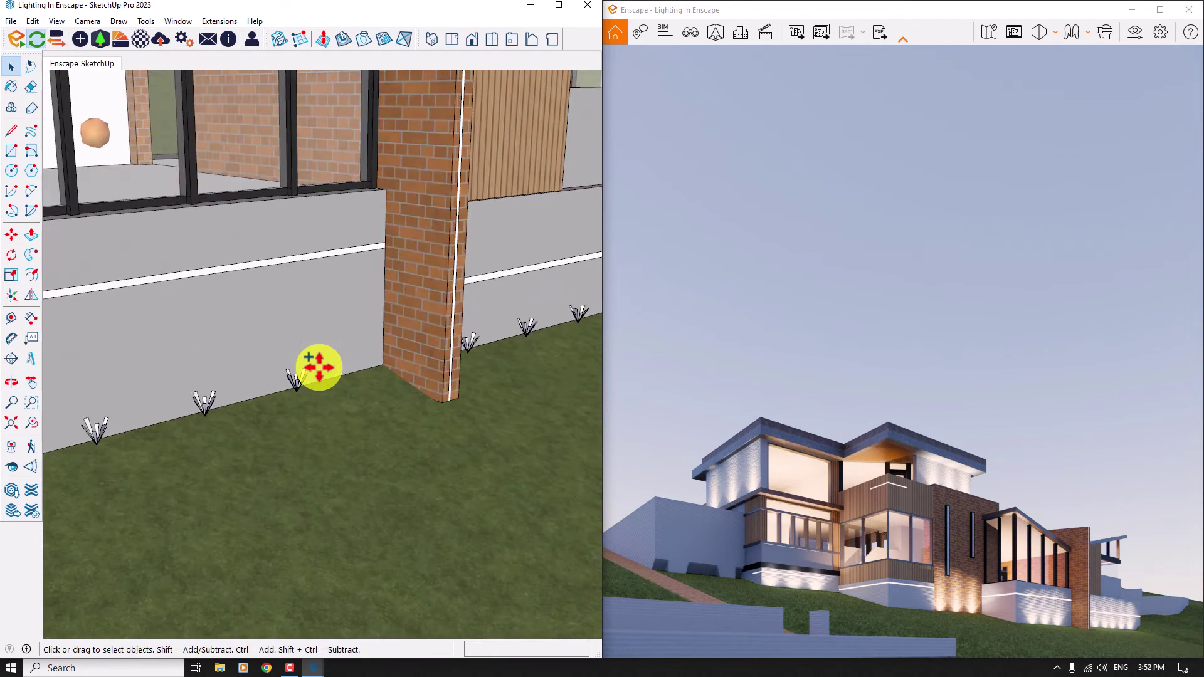
Set the luminous intensity of the IES light at the foot of the concrete wall beside the brick fin to 200,000 cd.
scroll(318, 365, "up", 4)
left_click(301, 370)
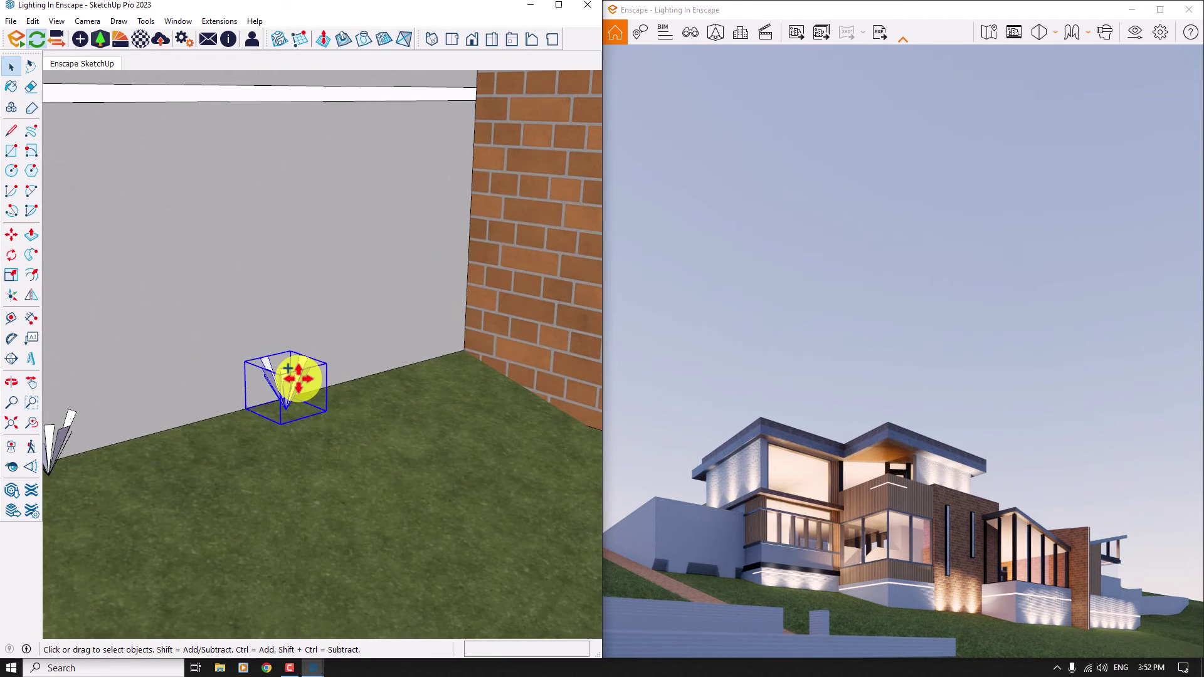
left_click(79, 39)
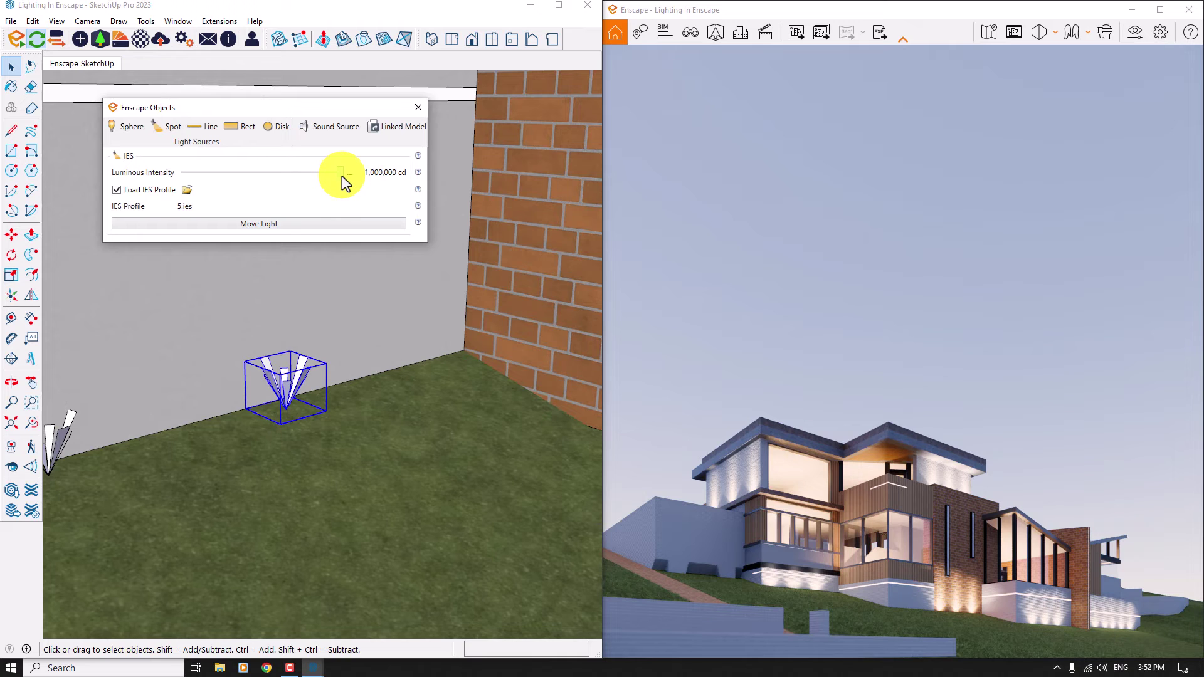
mouse_move(342, 177)
left_mouse_down()
mouse_move(305, 175)
mouse_move(325, 175)
left_mouse_up()
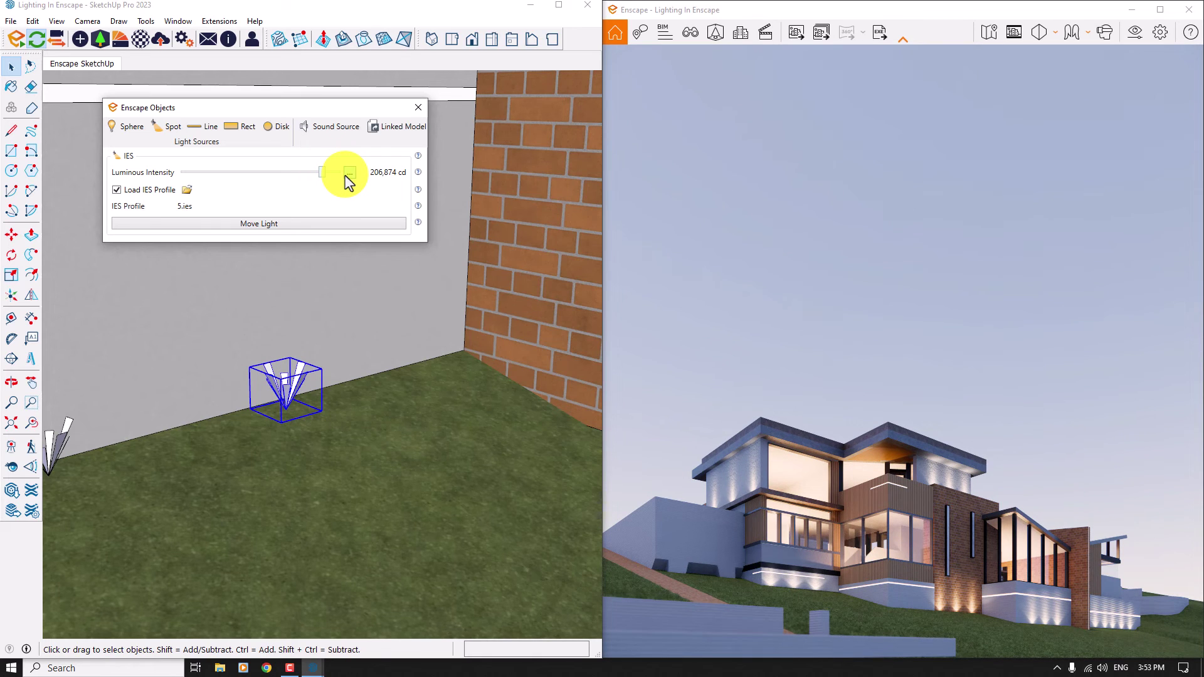
left_click(350, 173)
left_click(361, 196)
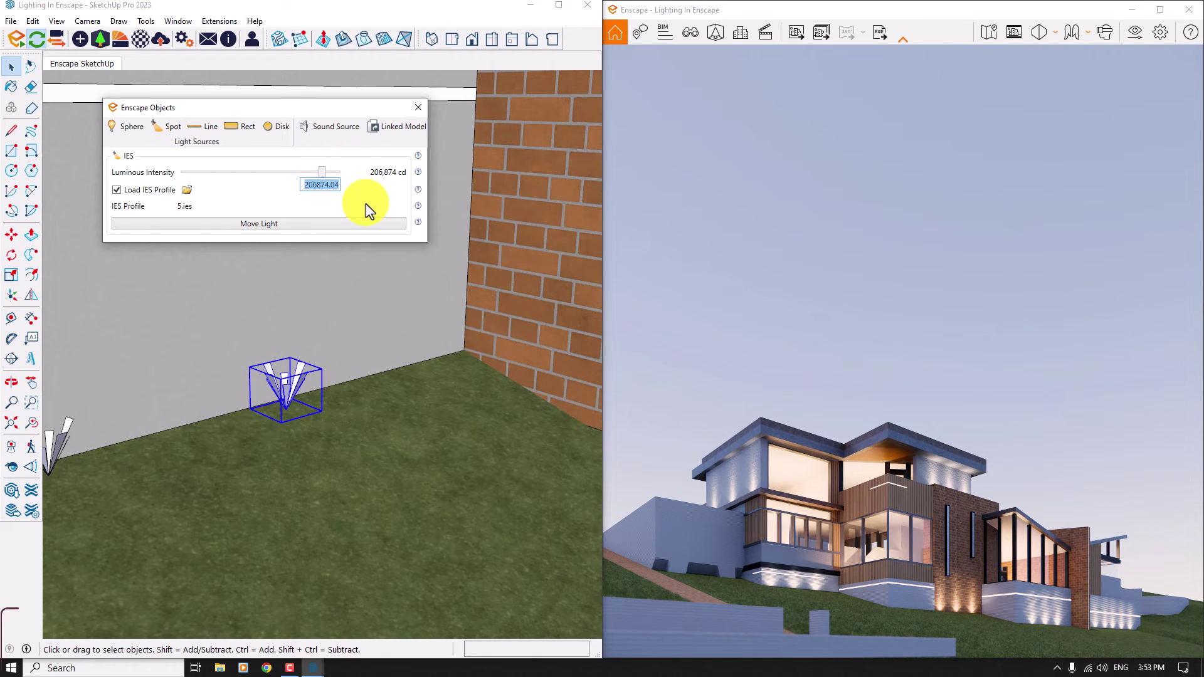
type("200,")
type("0000")
key("Return")
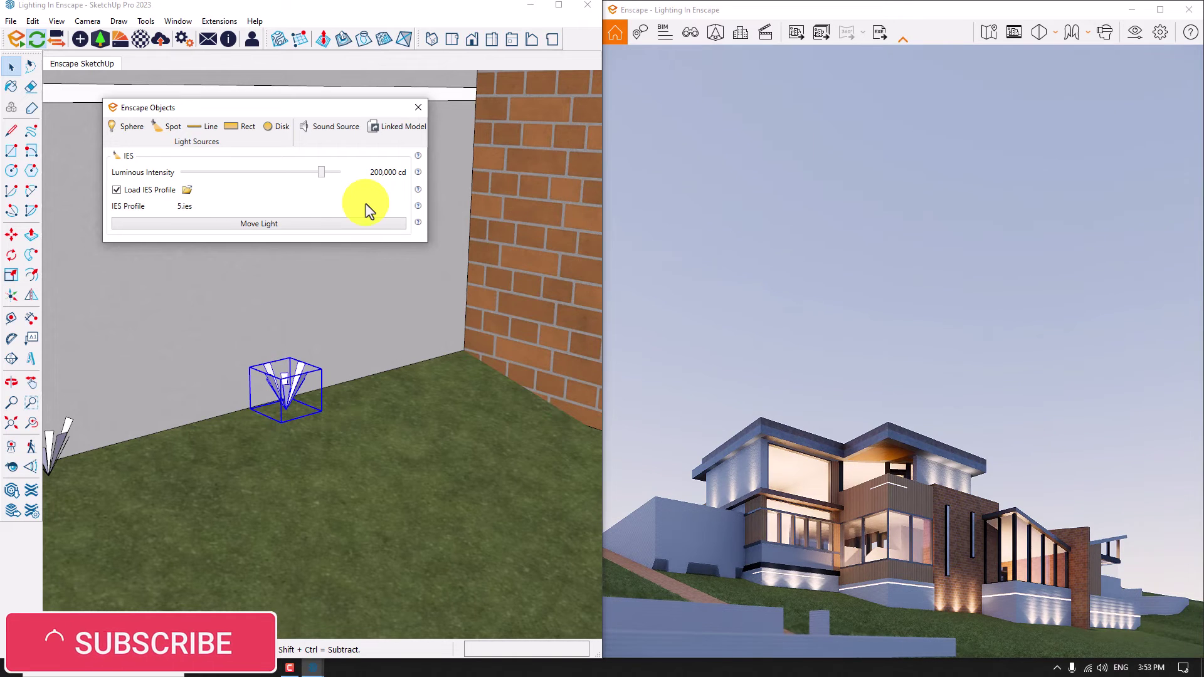
left_click(418, 108)
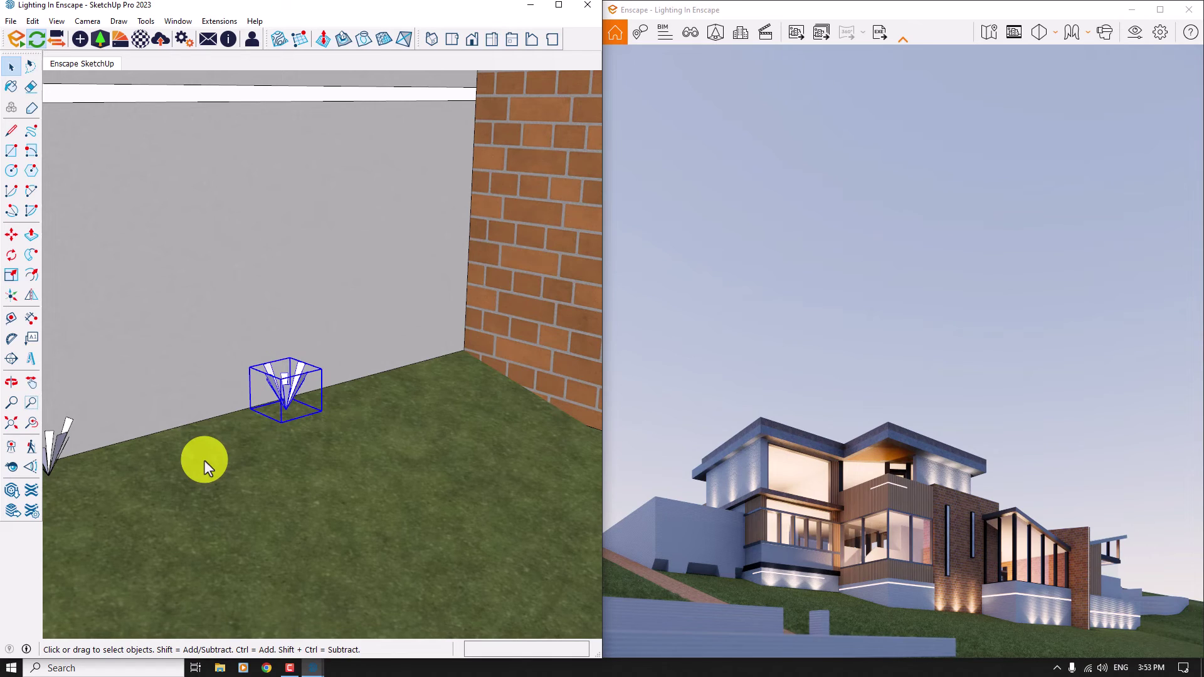
Maximize the Enscape render window, show the safe frame and set a custom output resolution of 1920 × 1280.
left_click(1160, 10)
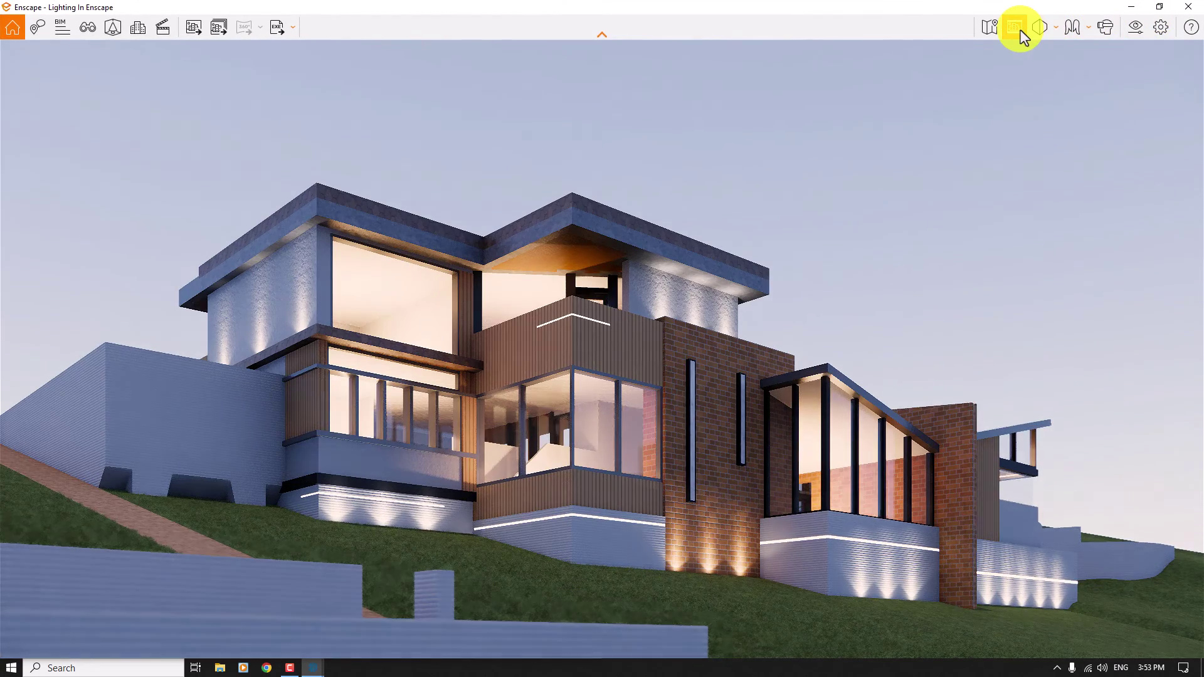
left_click(1017, 28)
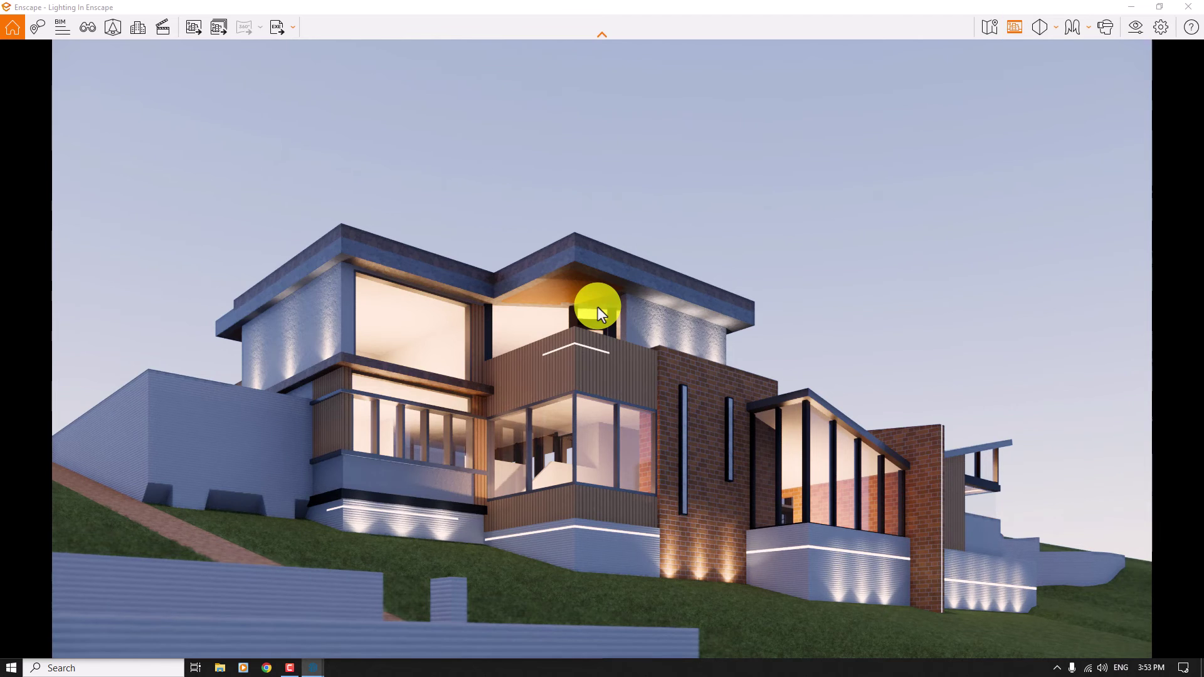
left_click(1134, 28)
left_click(601, 137)
left_click(557, 186)
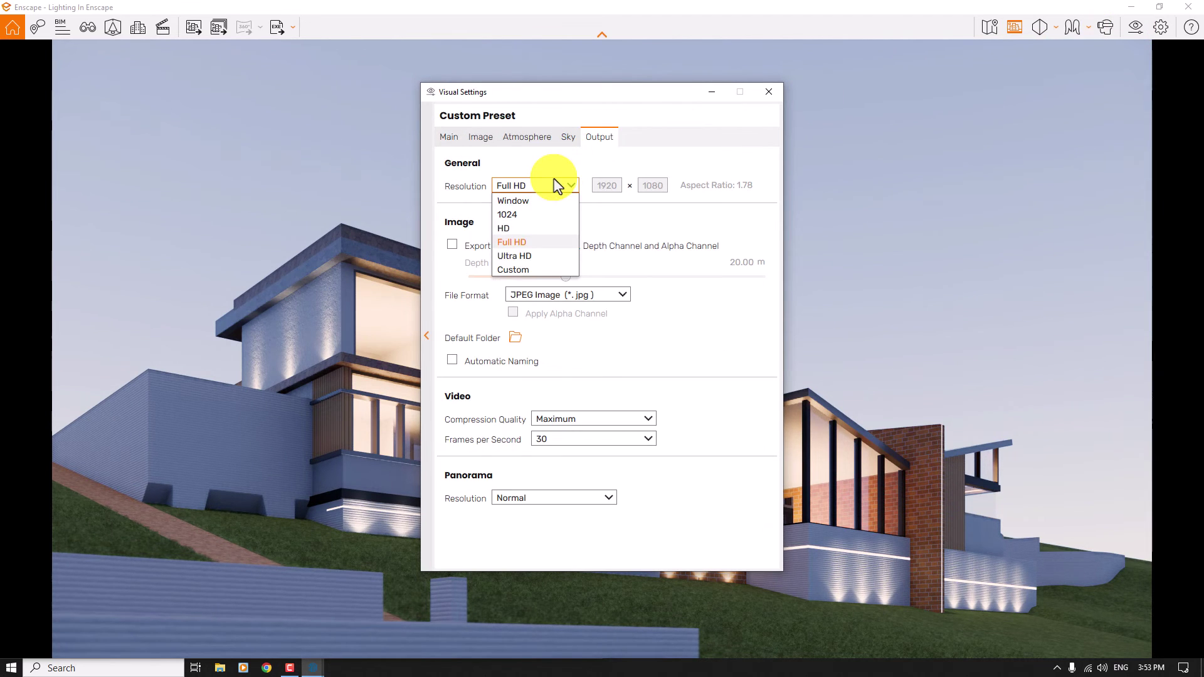
left_click(524, 267)
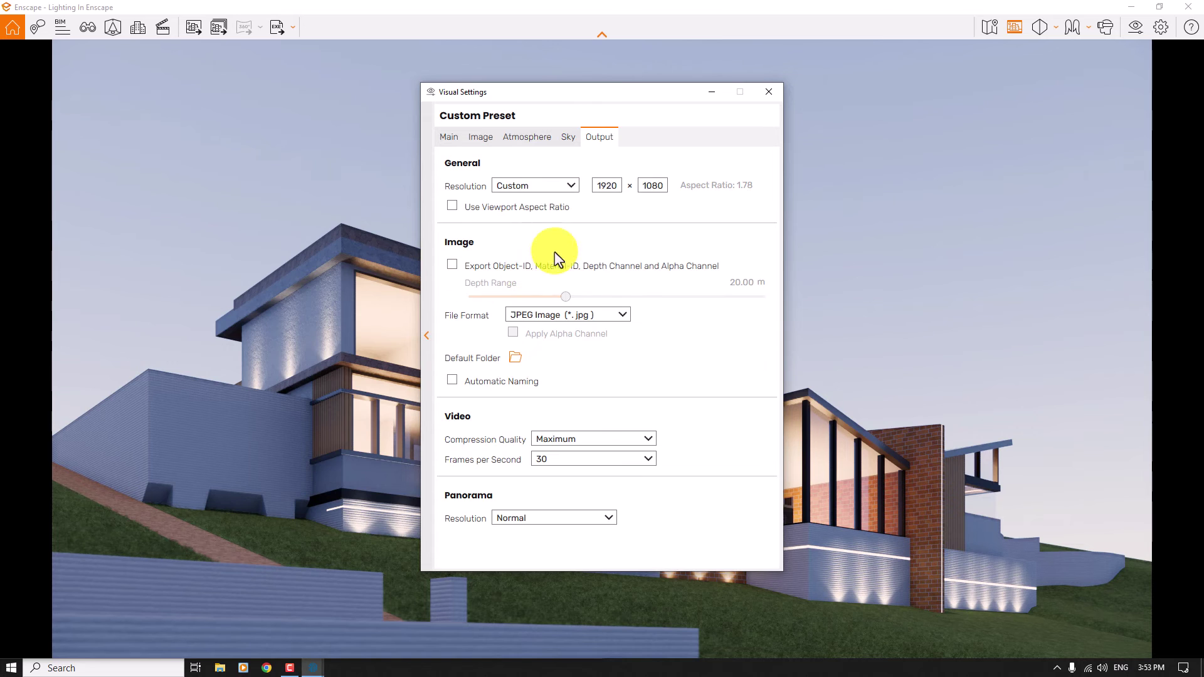
double_click(639, 188)
type("1280")
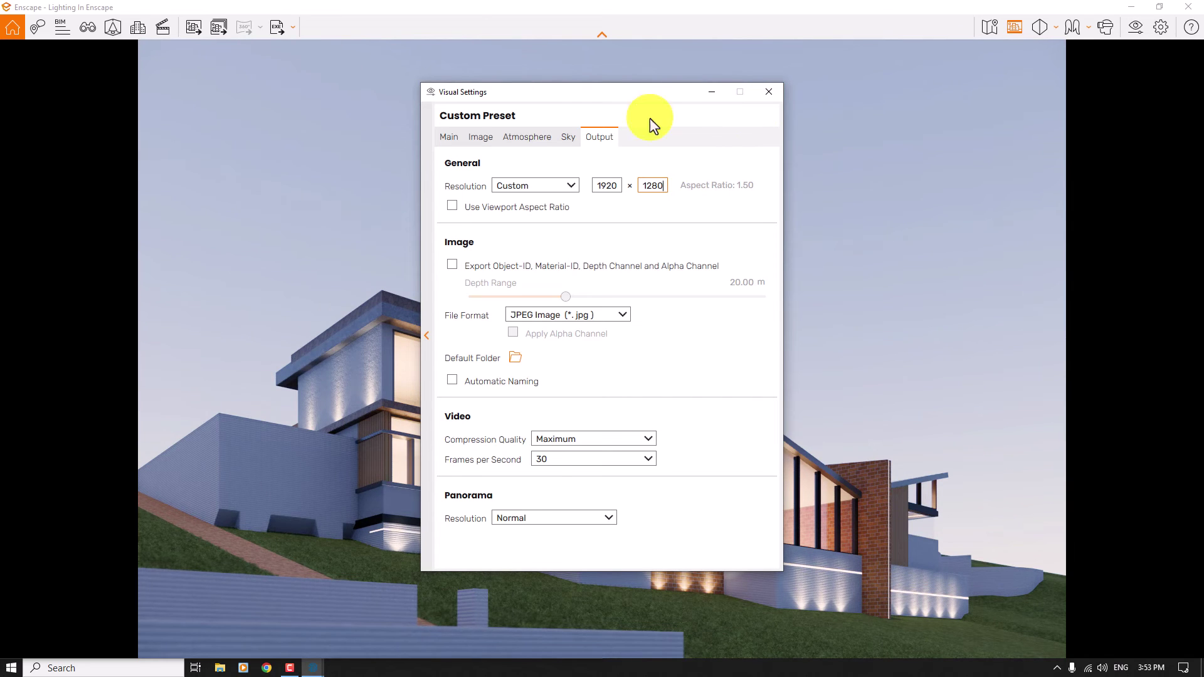
Raise the rendering quality to Ultra and close the visual settings.
left_click(449, 140)
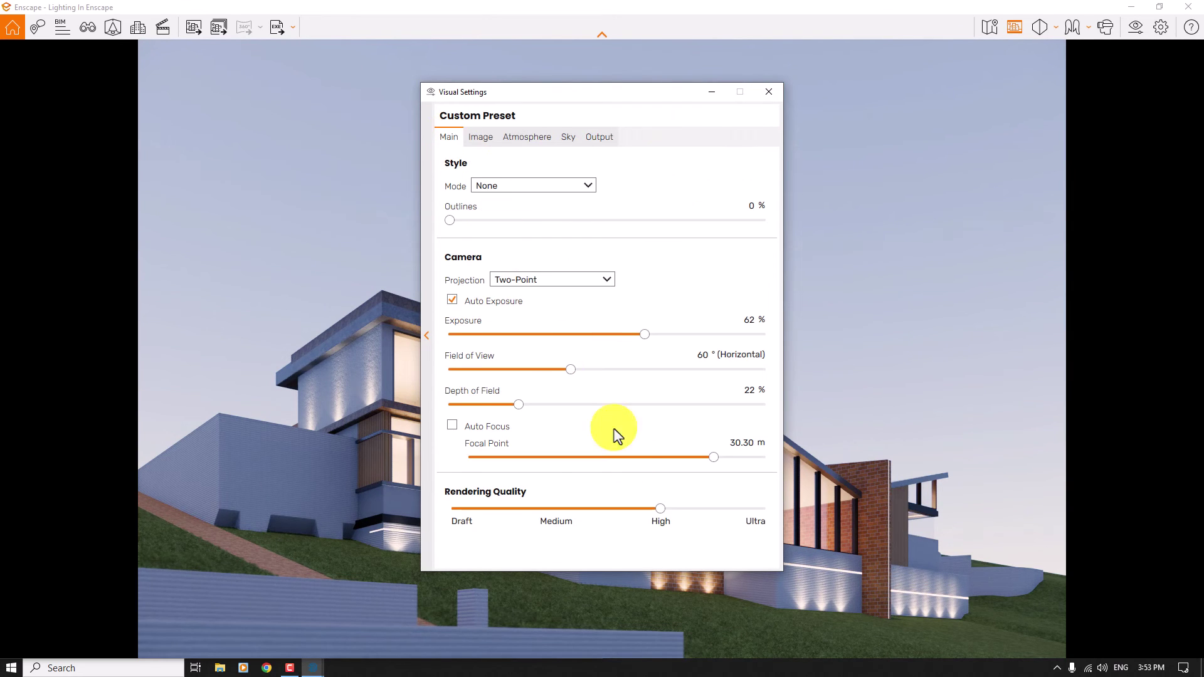
left_click_drag(661, 512, 756, 517)
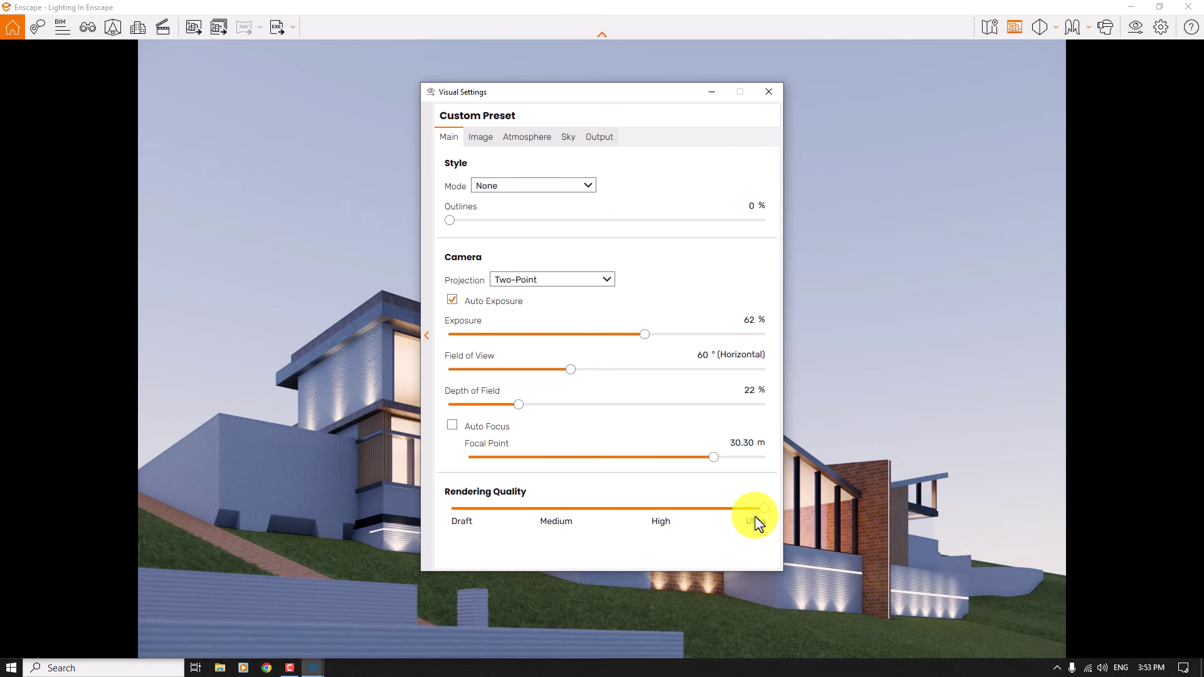
left_click_drag(604, 99, 1015, 65)
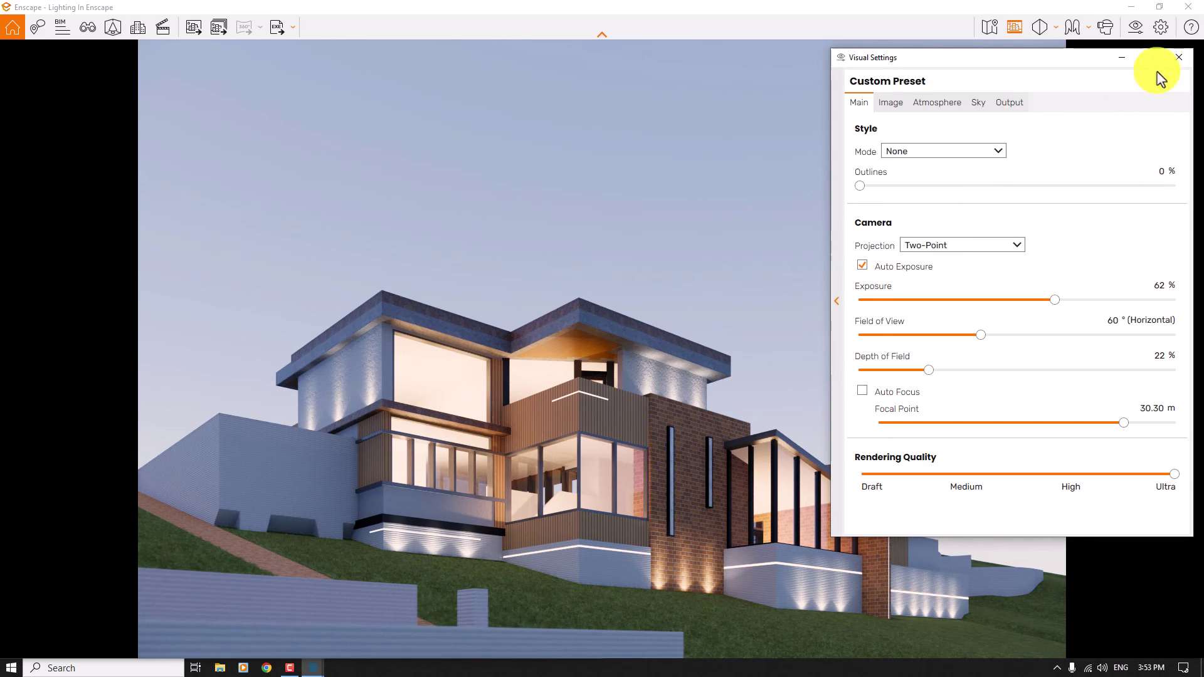
left_click(1180, 58)
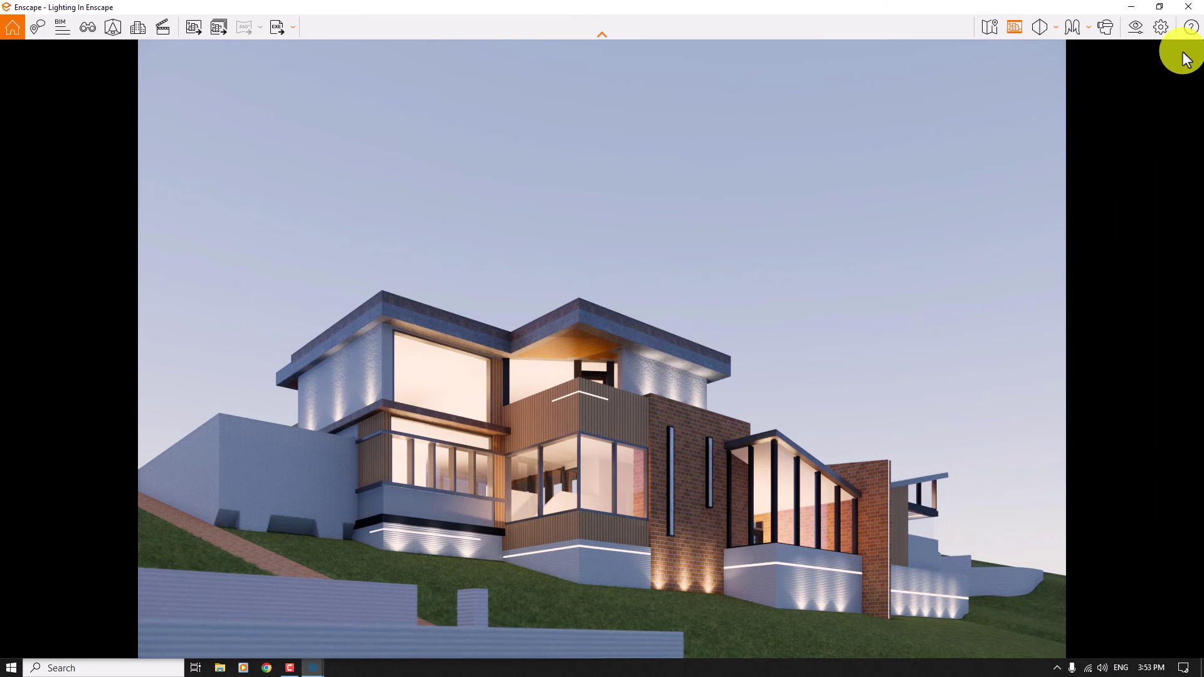
Set the artificial light brightness in the atmosphere's illumination settings to 78%.
left_click(1134, 27)
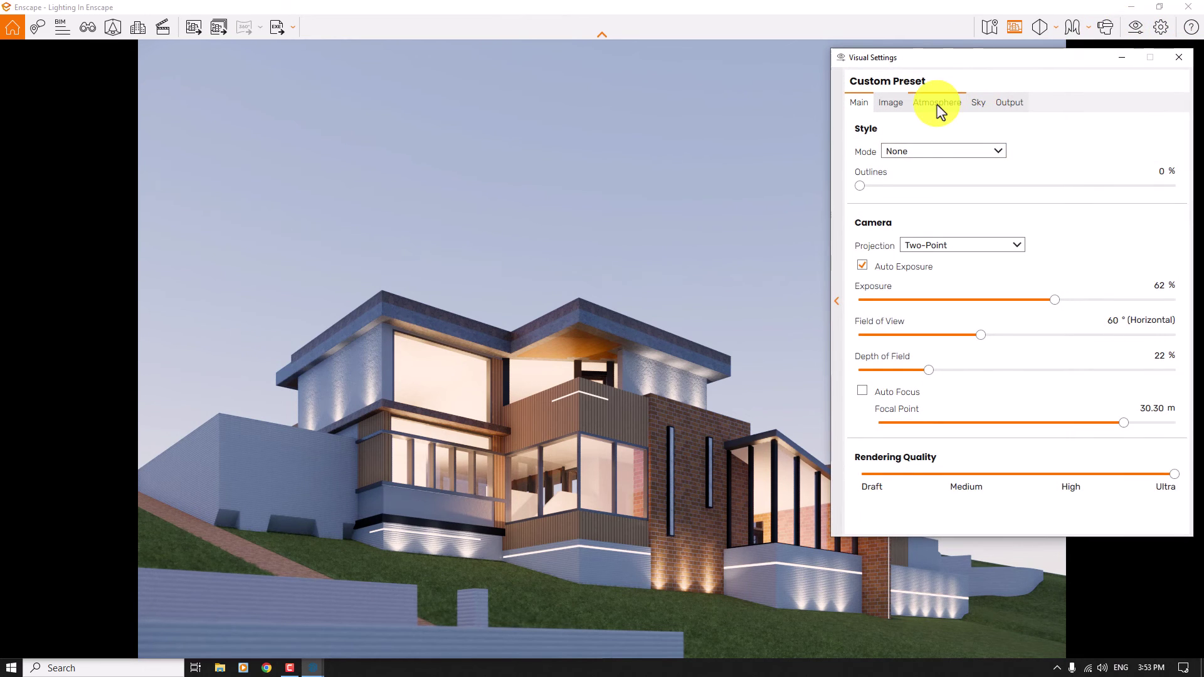
left_click(937, 102)
left_click(1159, 366)
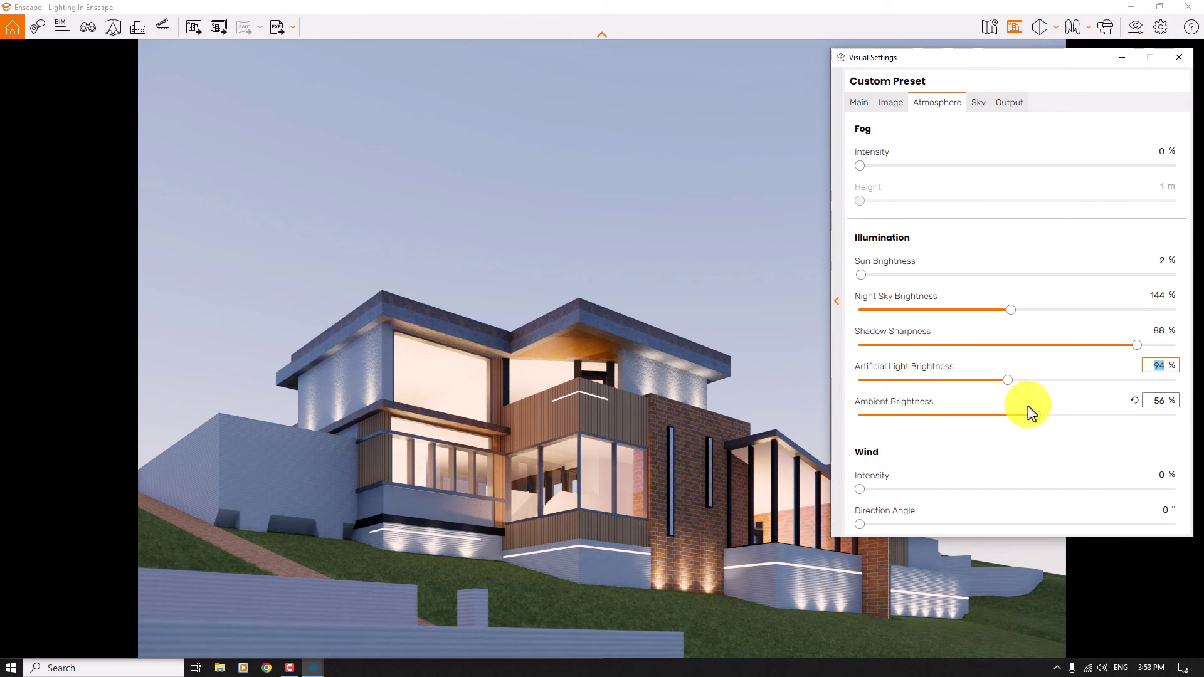
mouse_move(1031, 412)
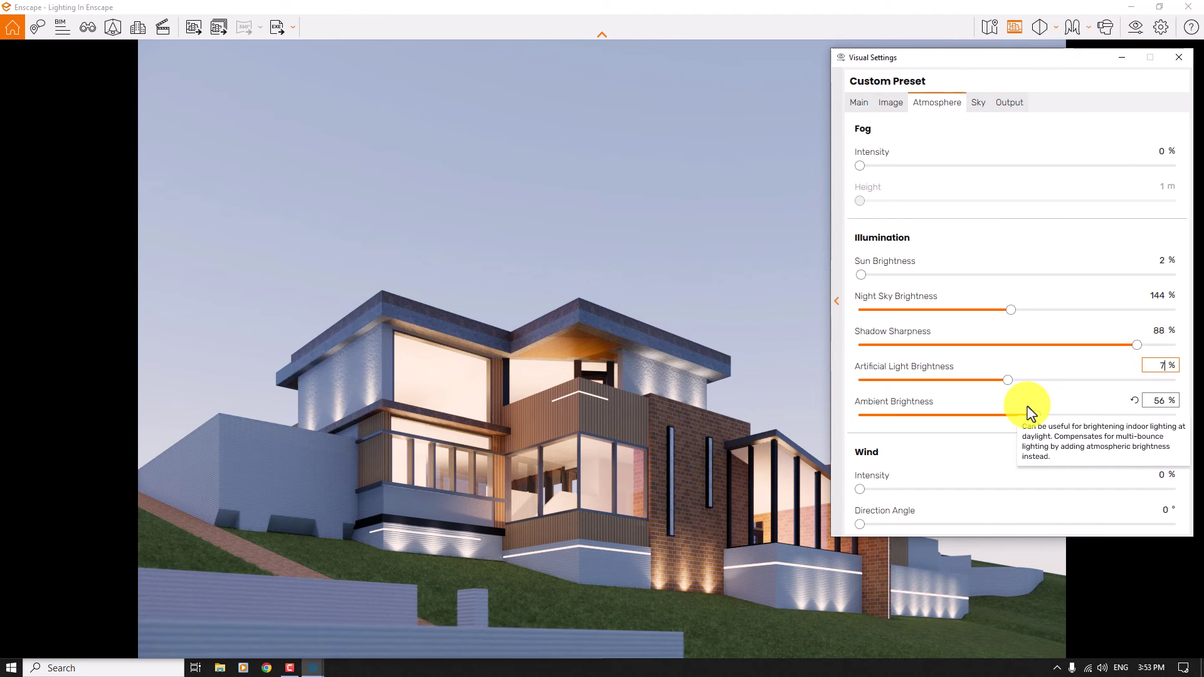
key("Return")
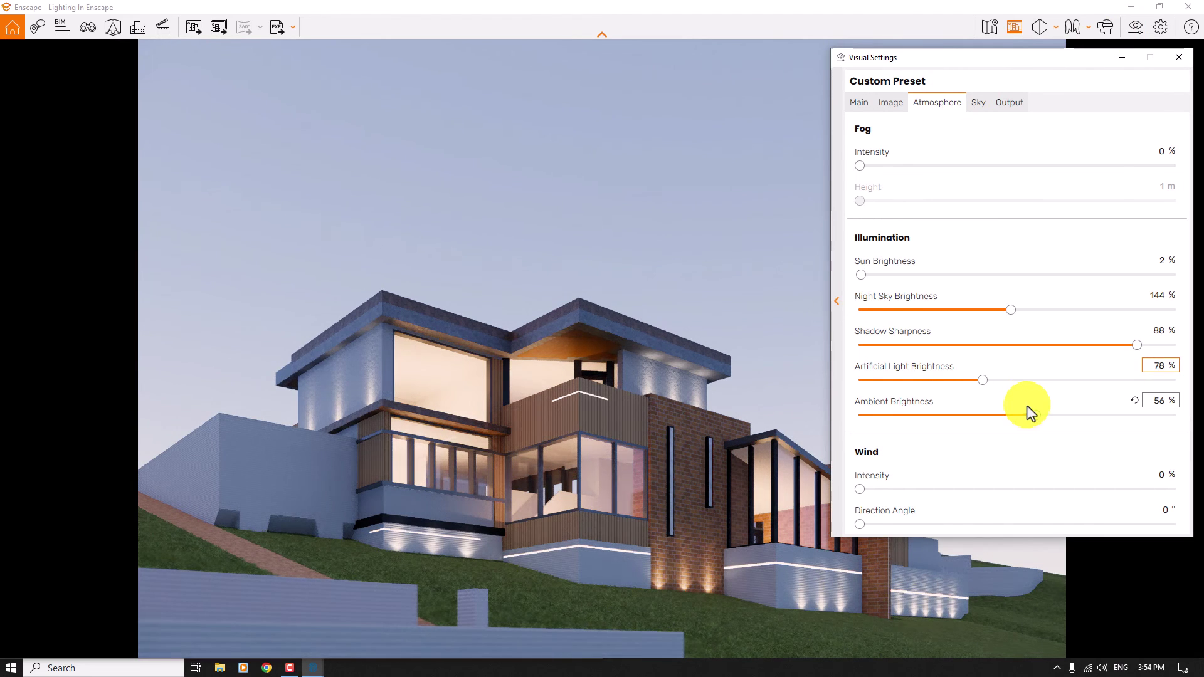
Set the camera exposure to 70%.
left_click(861, 104)
left_click_drag(1055, 301, 1089, 301)
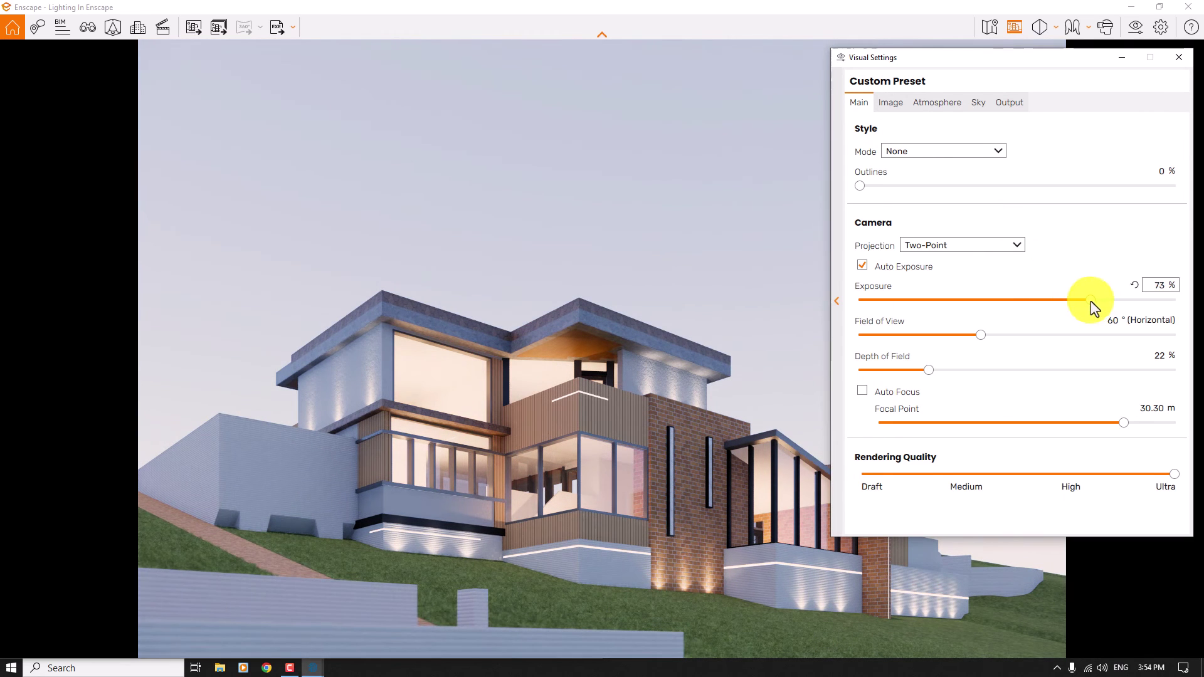
type("70")
key("Return")
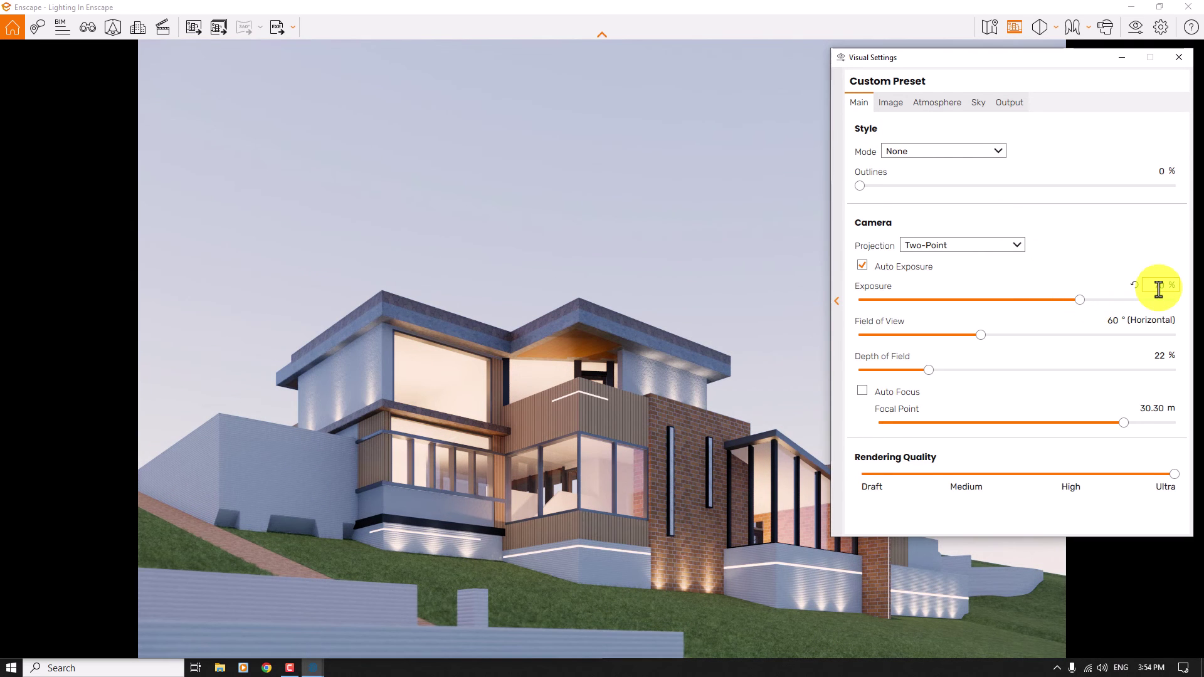
Review the image, sky and output settings, set the sun brightness to 3% and close the visual settings.
left_click(891, 103)
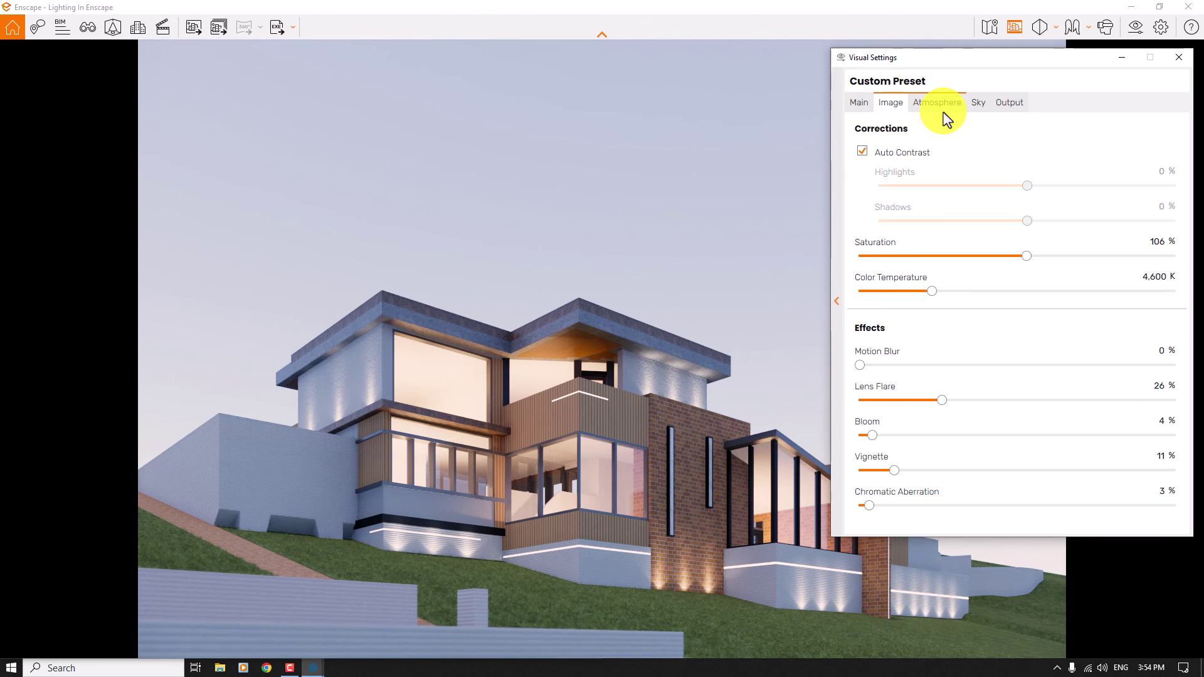
left_click(944, 112)
left_click(982, 108)
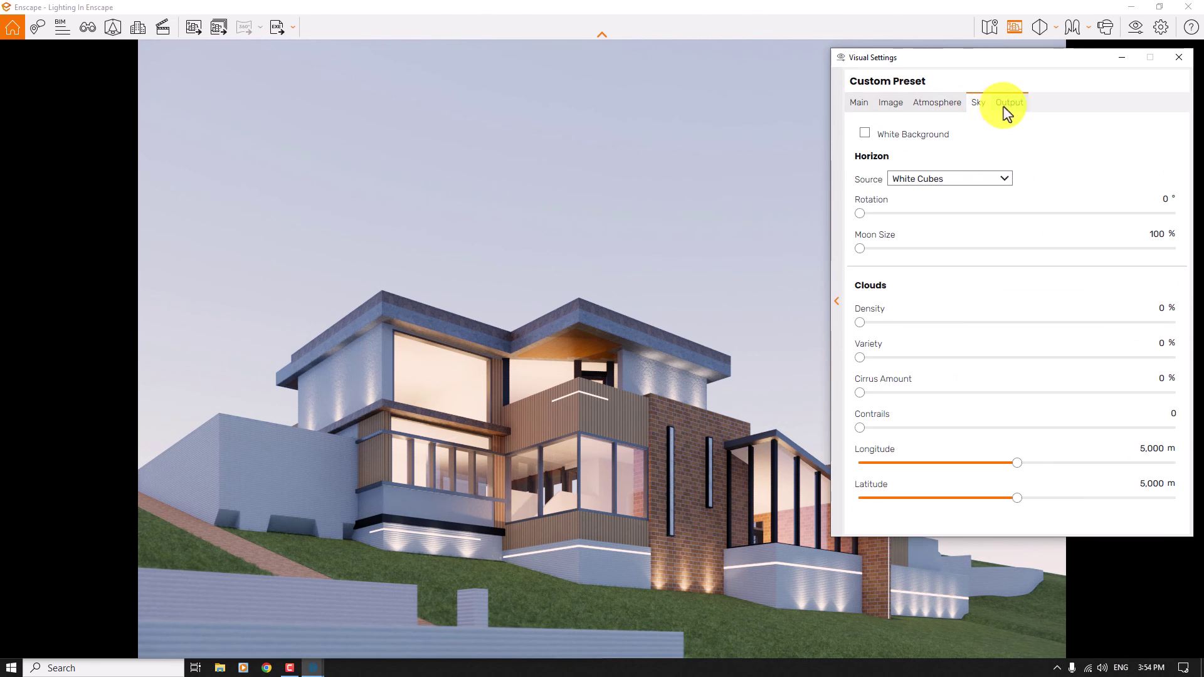
left_click(1005, 111)
left_click(941, 108)
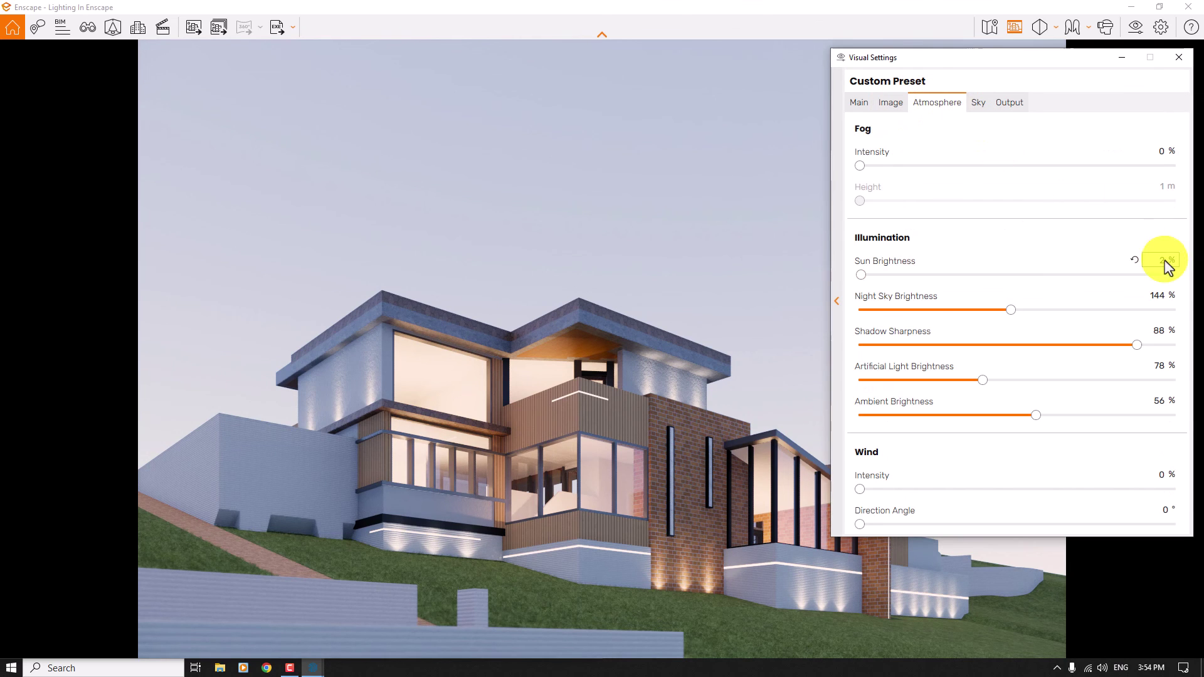
type("4")
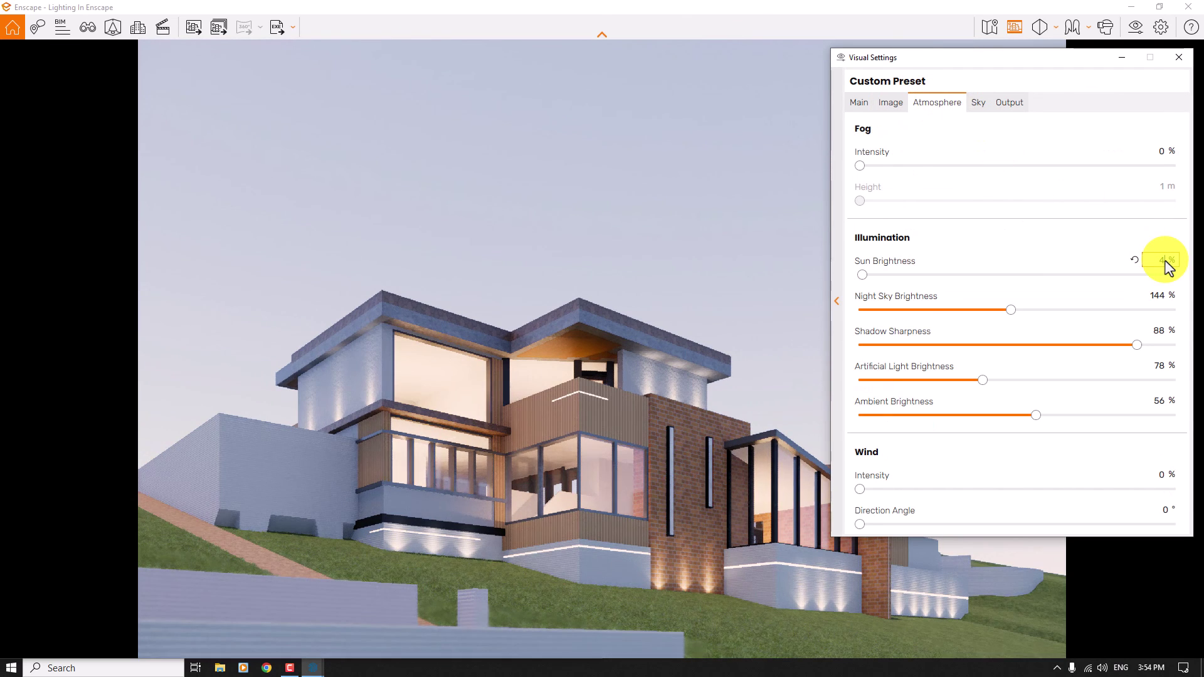
double_click(1159, 261)
type("3")
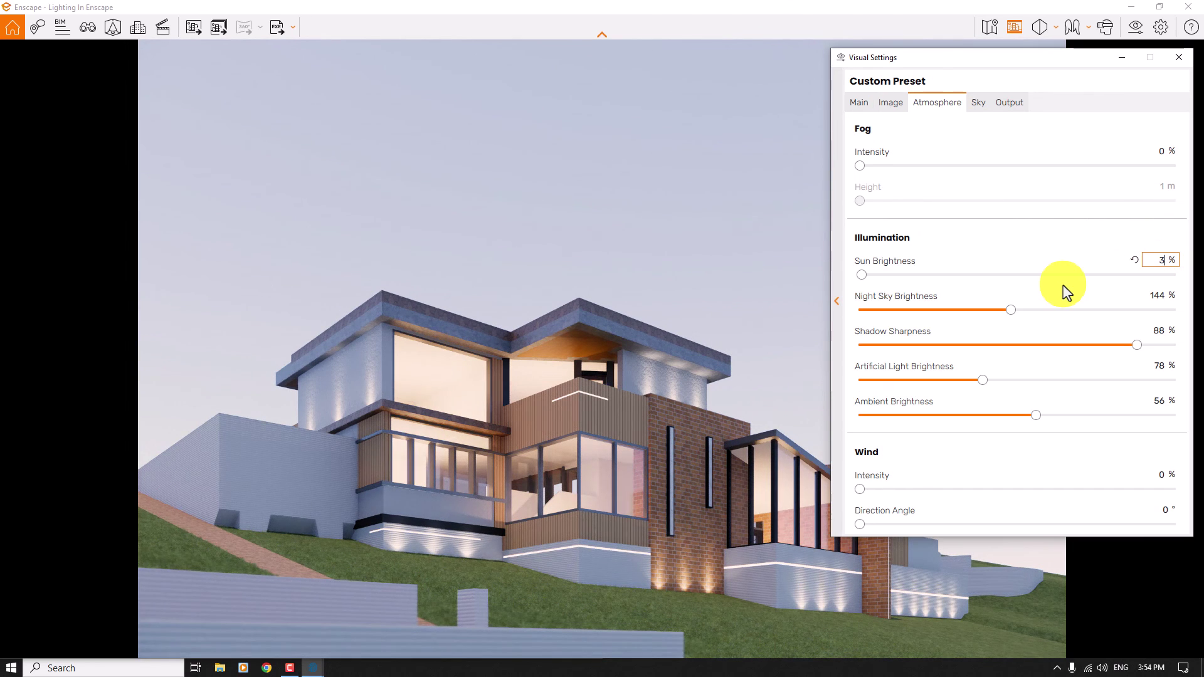
left_click(1180, 58)
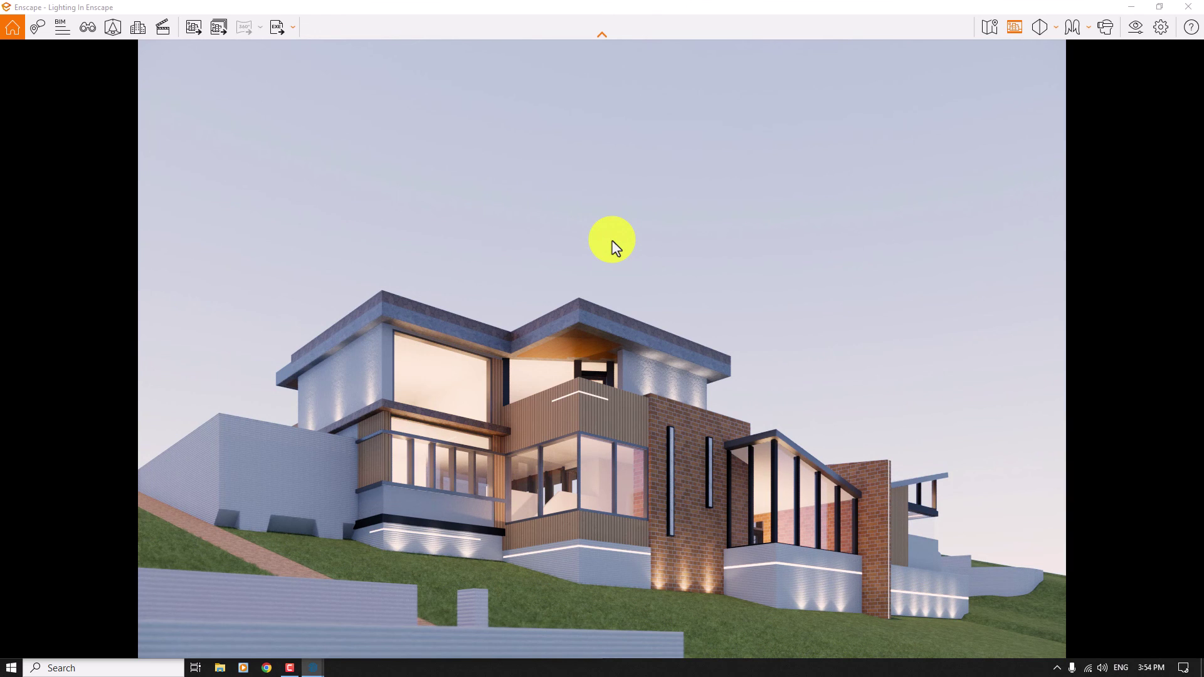
Render the current exterior view and save it as an image file.
key("ctrl+r")
left_click(52, 122)
left_click(479, 334)
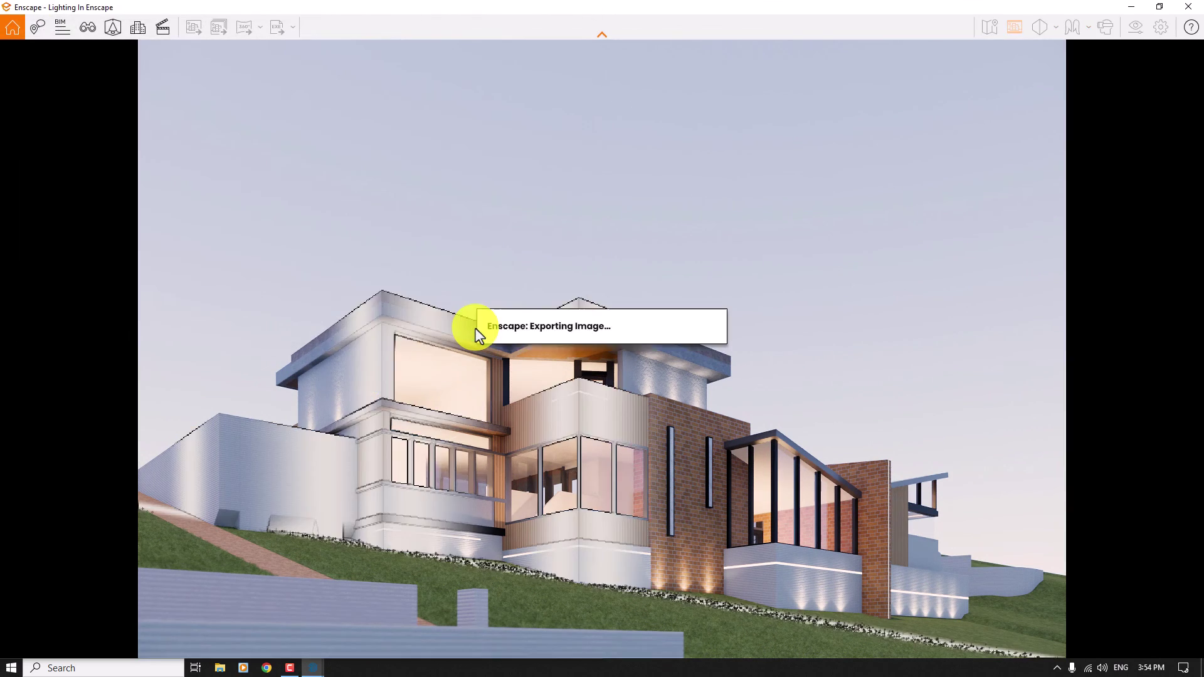